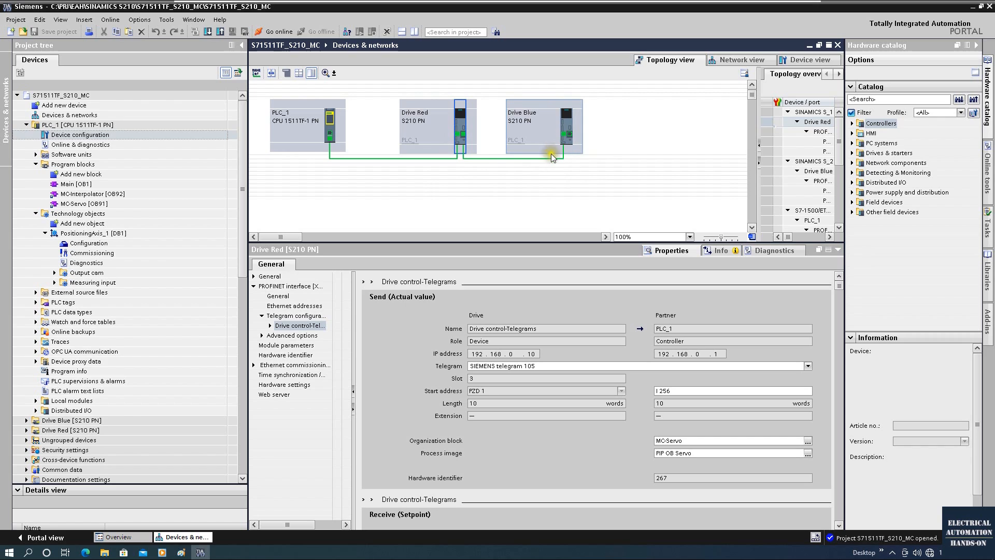
Examine Drive Red's send telegram settings, including its telegram type, organization block and process image.
drag(354, 340, 430, 341)
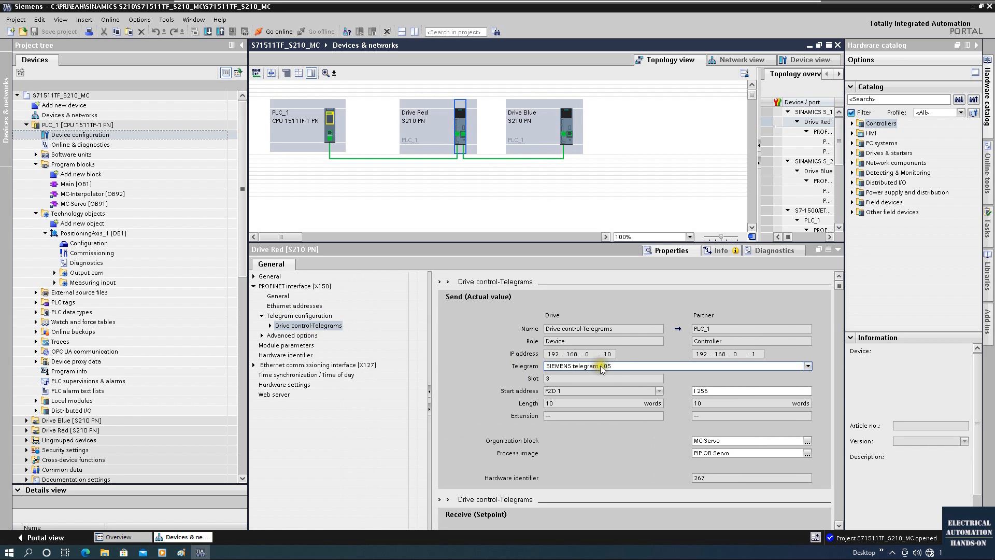
scroll(546, 435, down, 1)
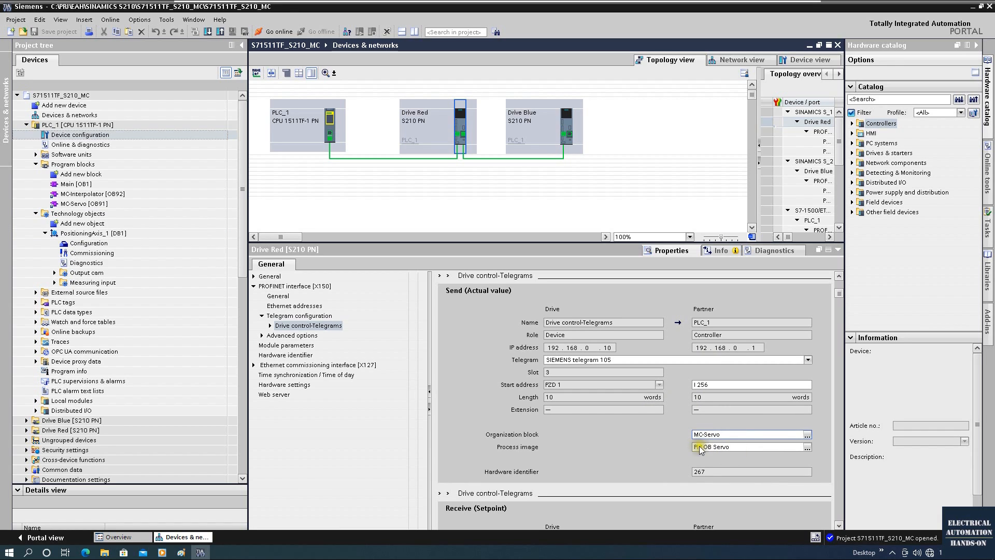
click(806, 435)
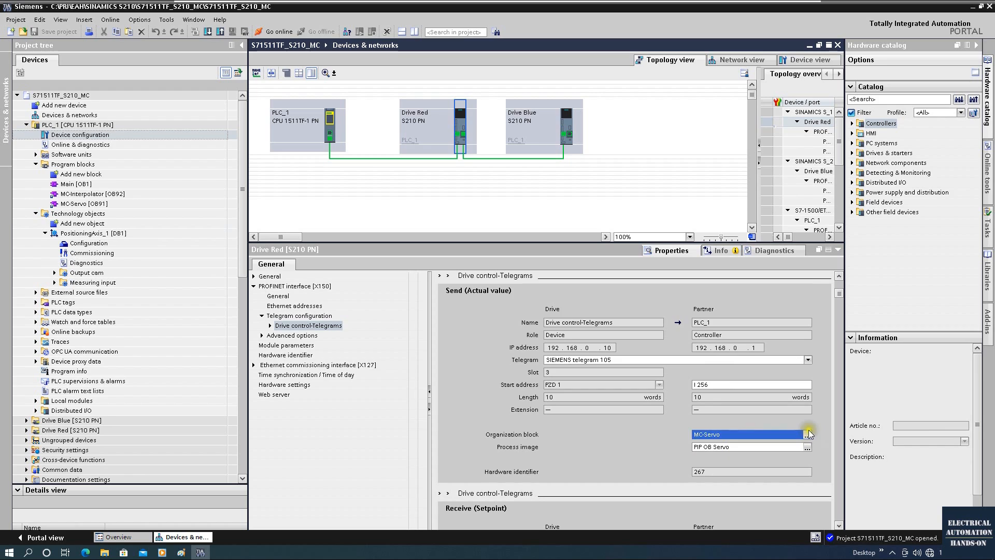
click(802, 422)
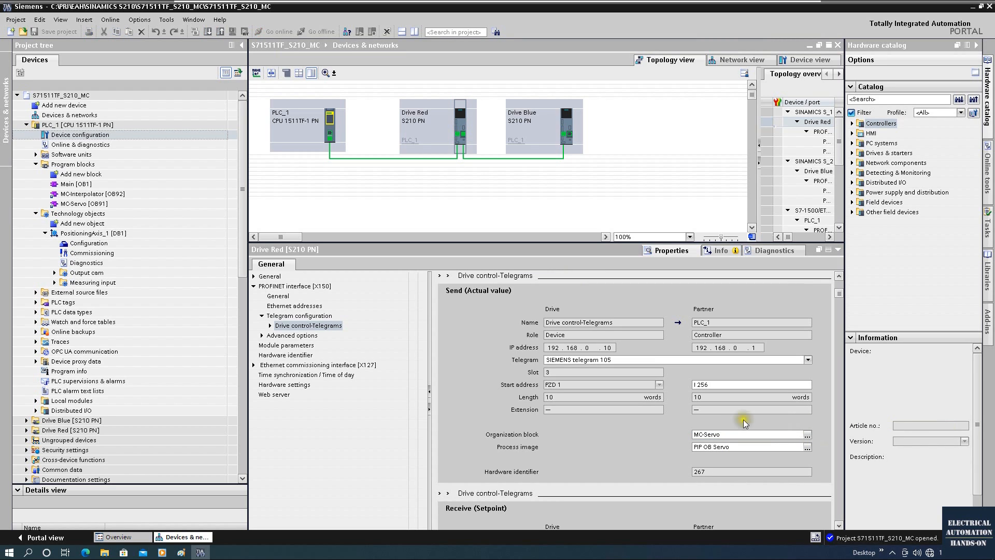
click(786, 434)
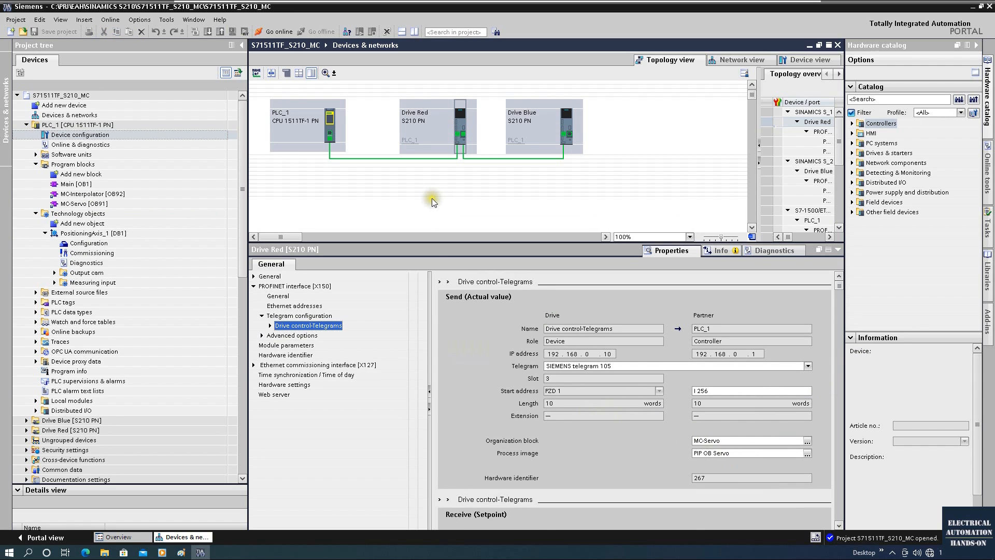
Open Drive Red in the device view and inspect the telegram configuration of its PROFINET interface.
click(460, 120)
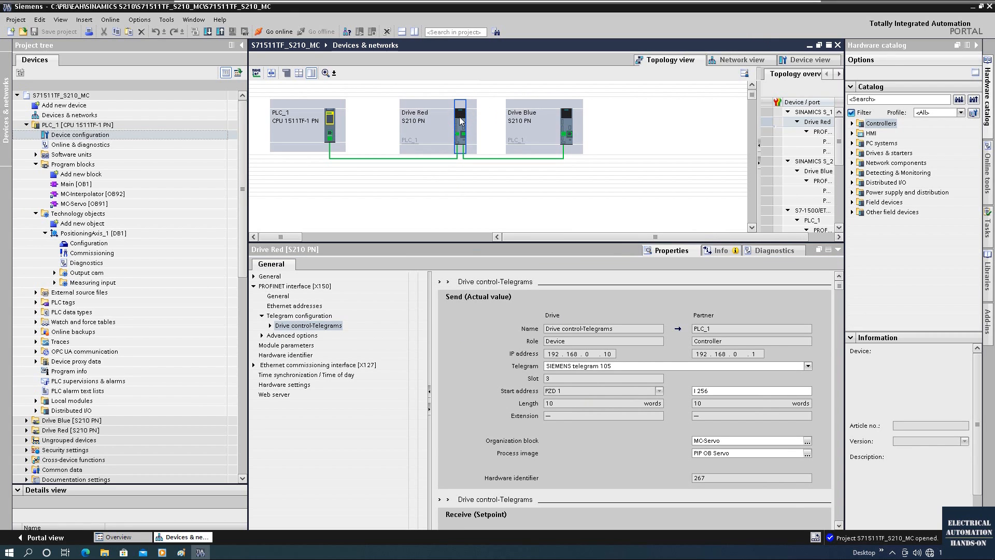
double_click(460, 120)
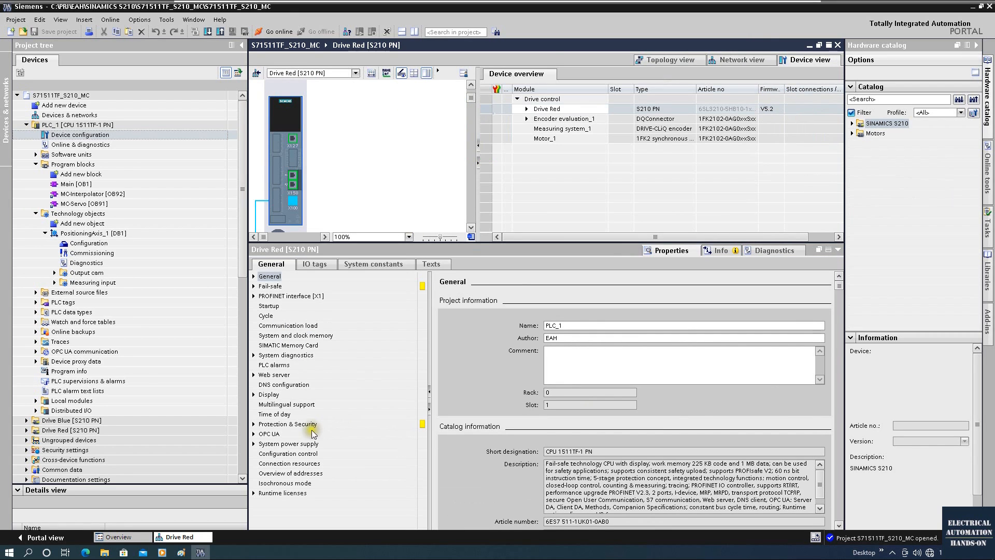
click(293, 182)
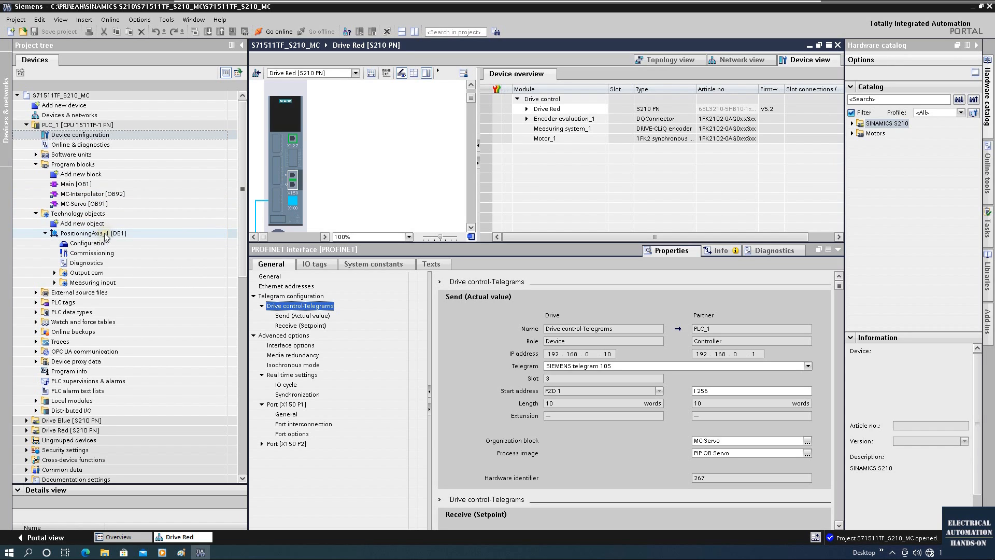
Delete the technology object PositioningAxis_1 and the program blocks MC-Interpolator and MC-Servo from PLC_1.
click(78, 234)
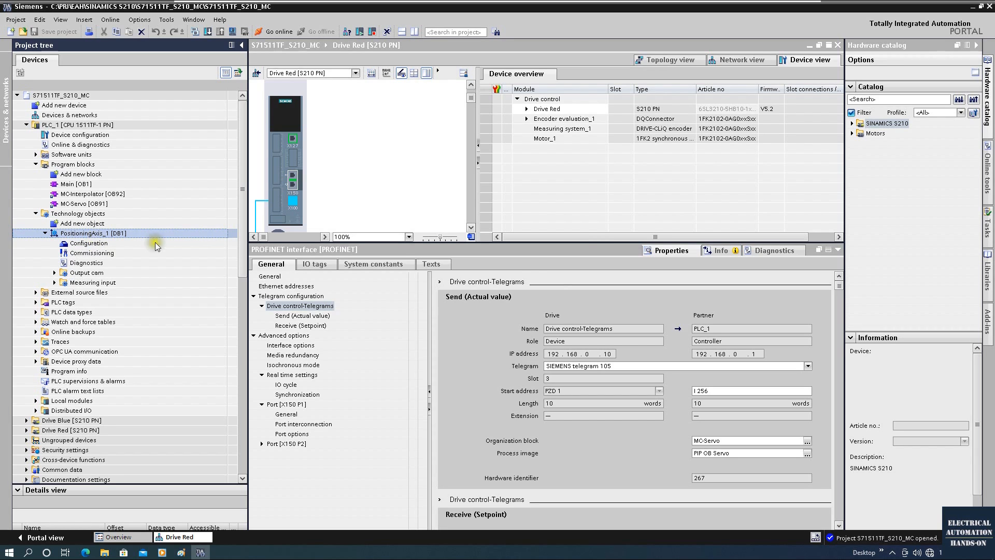
key(Delete)
click(522, 292)
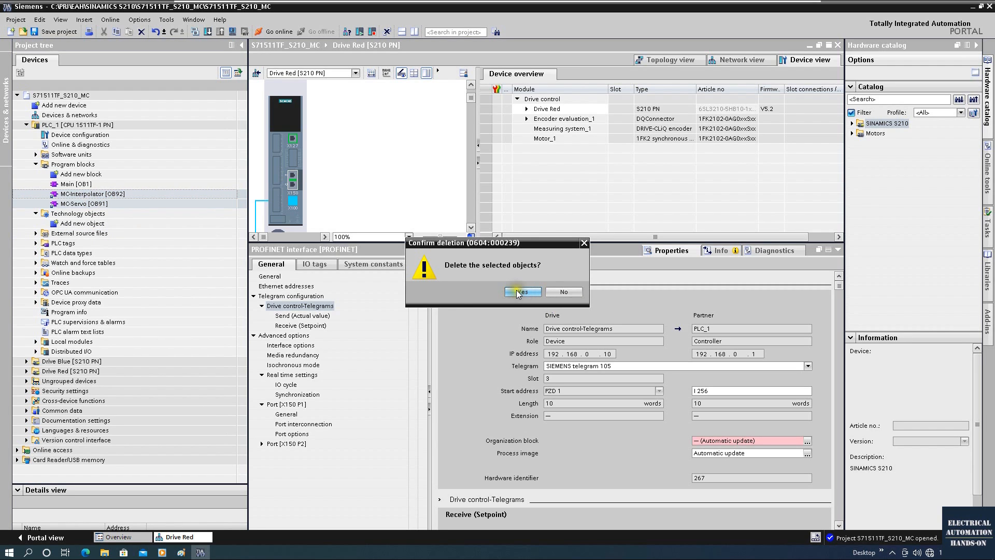
click(516, 292)
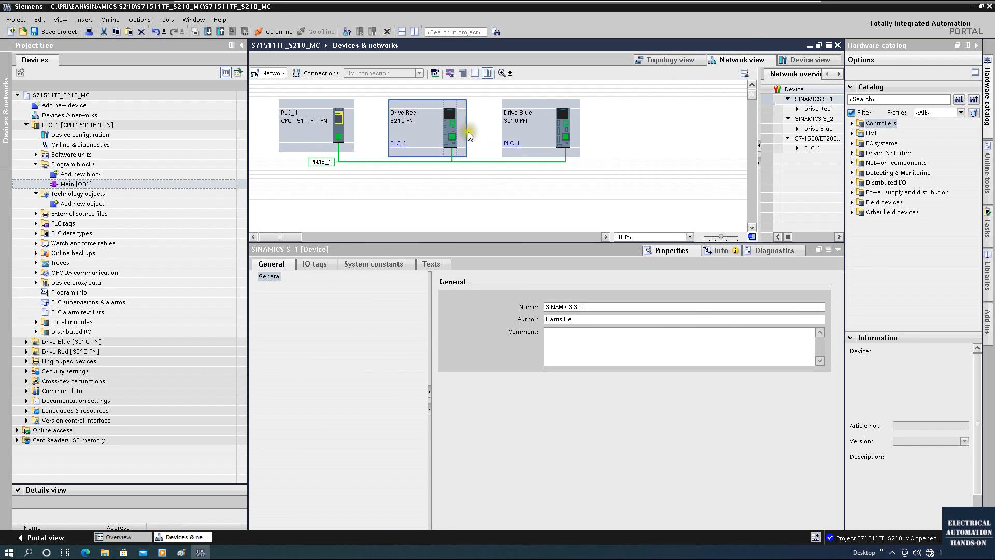
Add a TO_PositioningAxis technology object named PositioningAxis_RedMaster to PLC_1 with manual numbering and number 10.
click(645, 61)
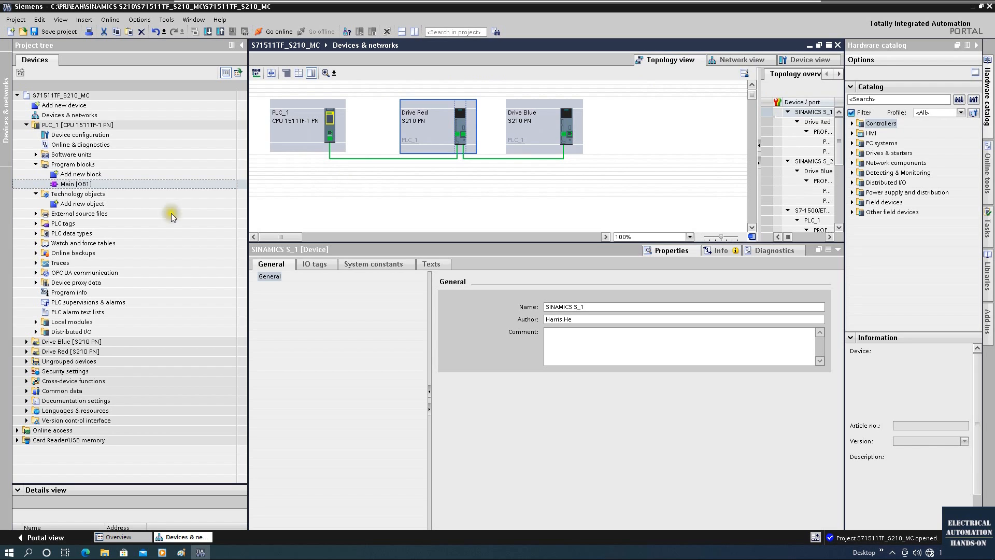
double_click(83, 204)
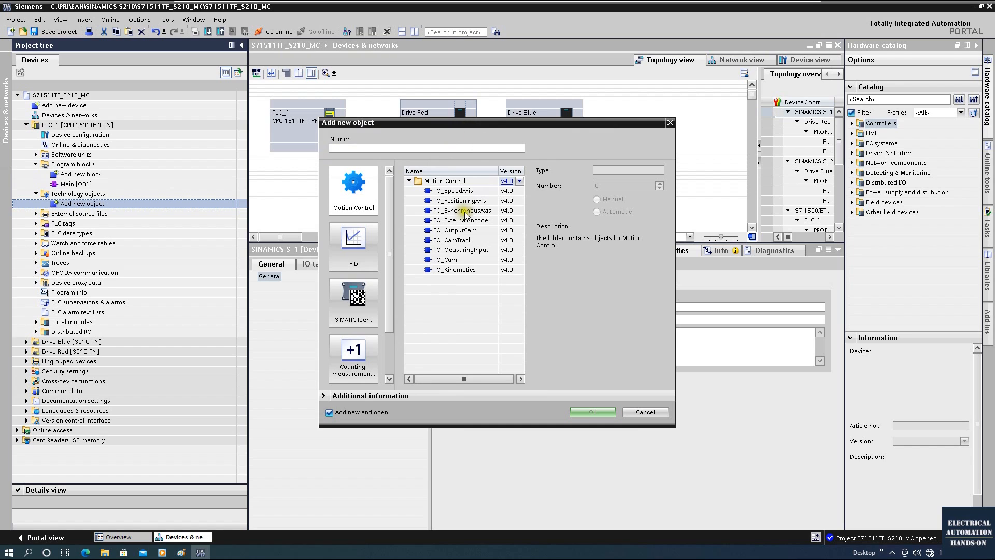
drag(471, 129, 469, 220)
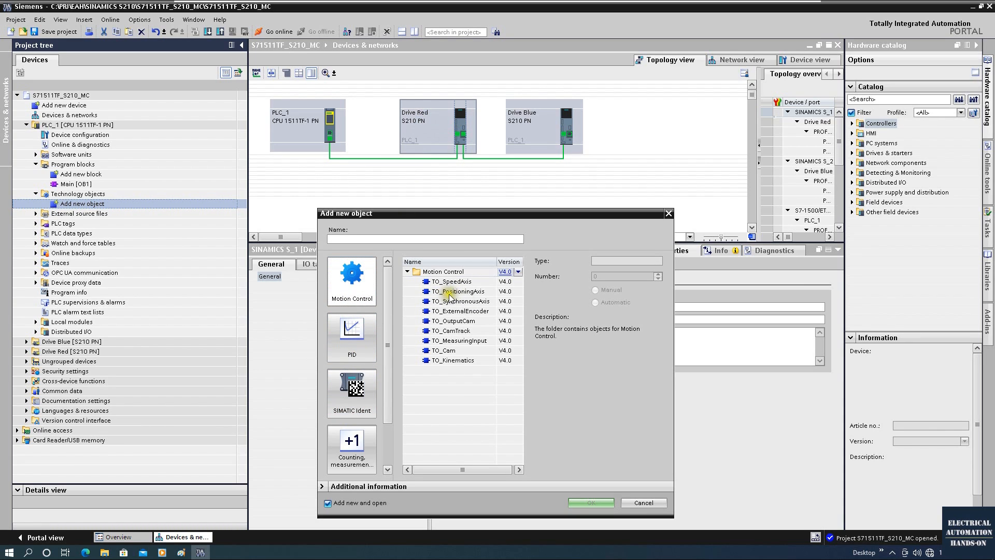
click(469, 292)
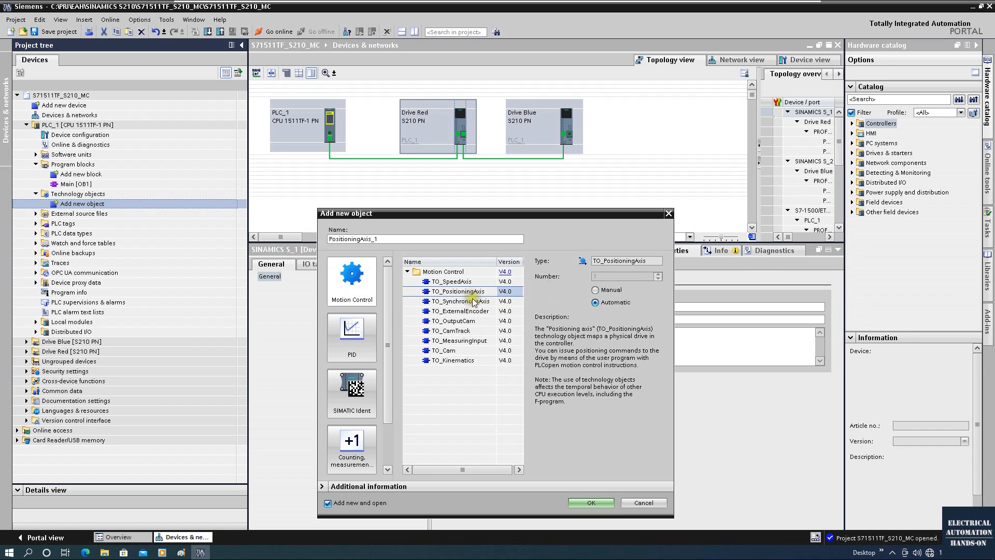
click(596, 290)
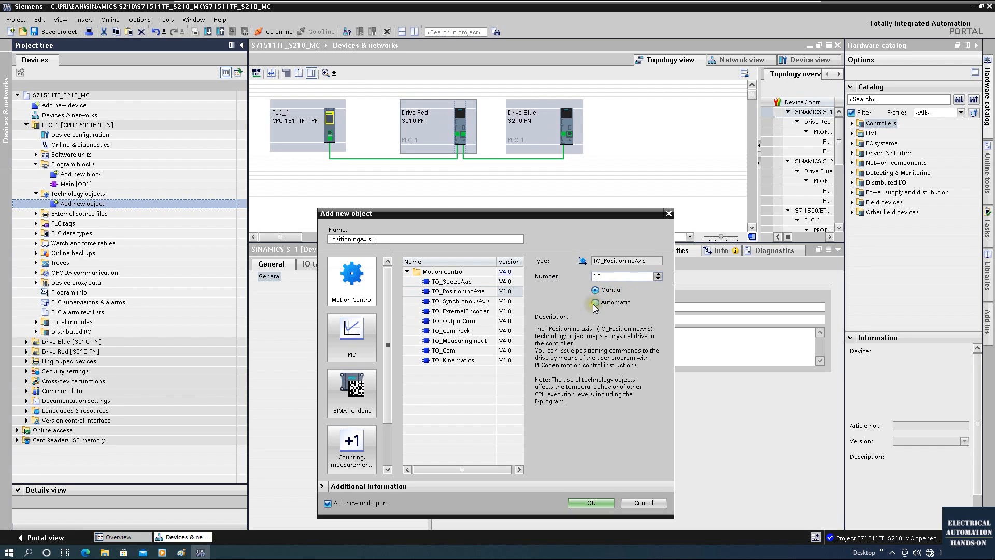
key(BackSpace)
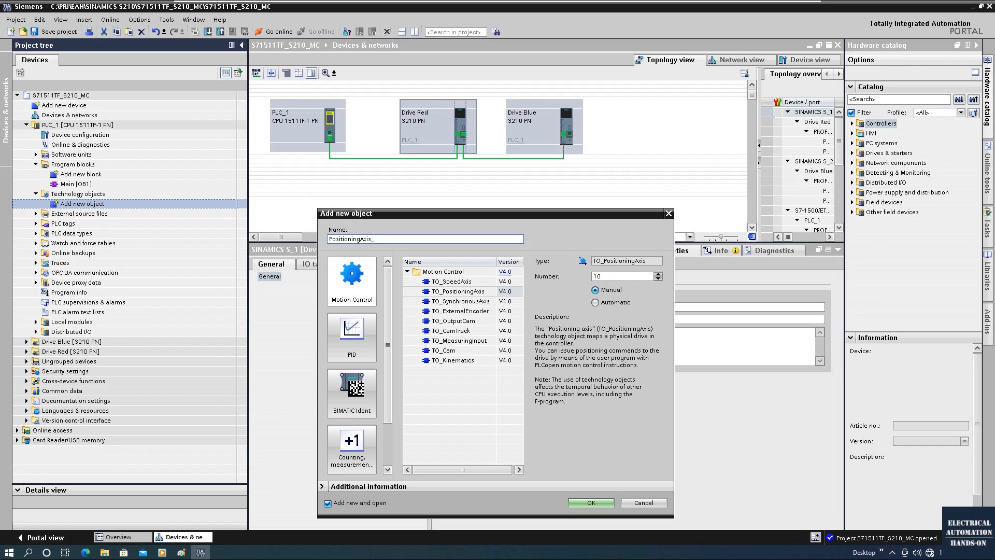
text(RedMaster)
click(592, 502)
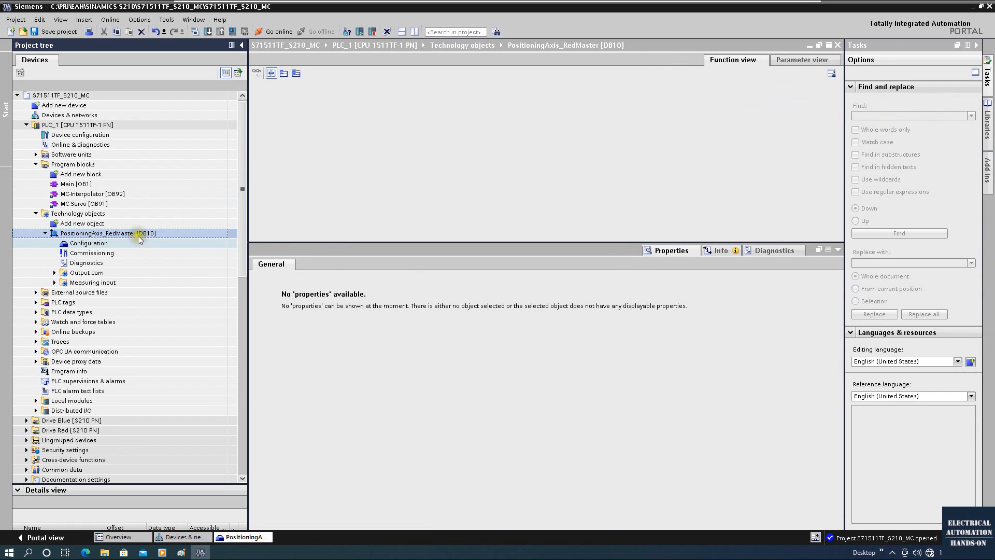
Open the configuration of PositioningAxis_RedMaster and enlarge its editor area.
double_click(94, 247)
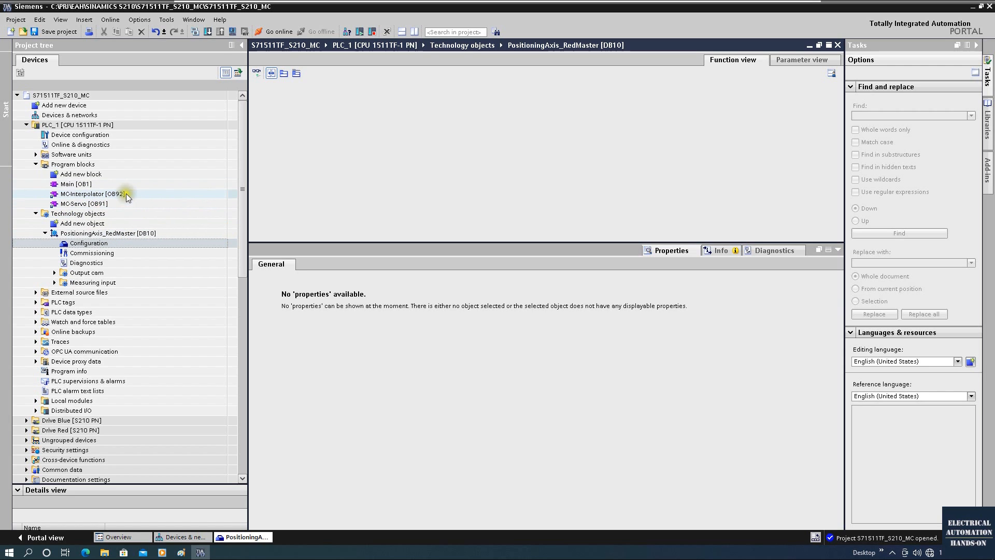
double_click(100, 245)
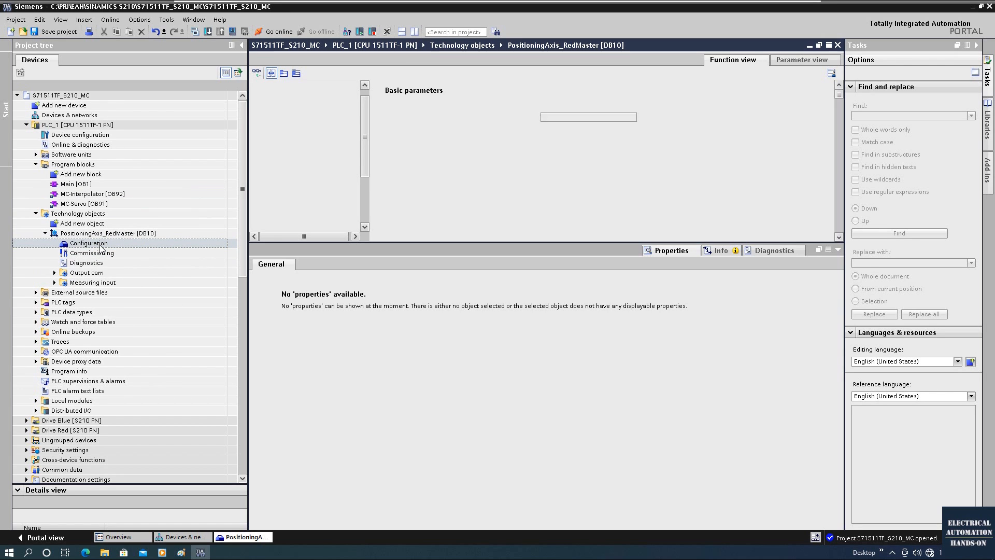
drag(389, 243, 388, 400)
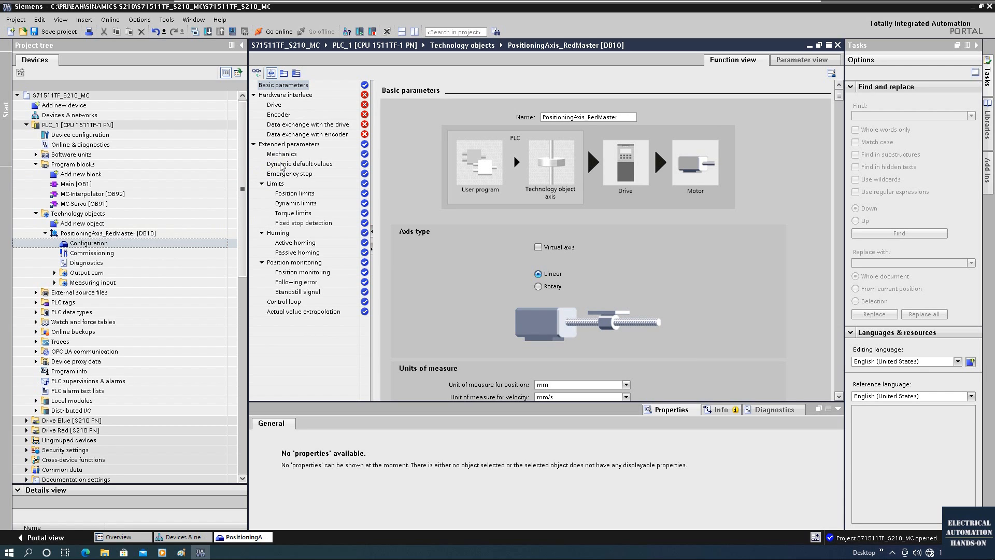
Try the Virtual axis option in the basic parameters of PositioningAxis_RedMaster.
click(273, 104)
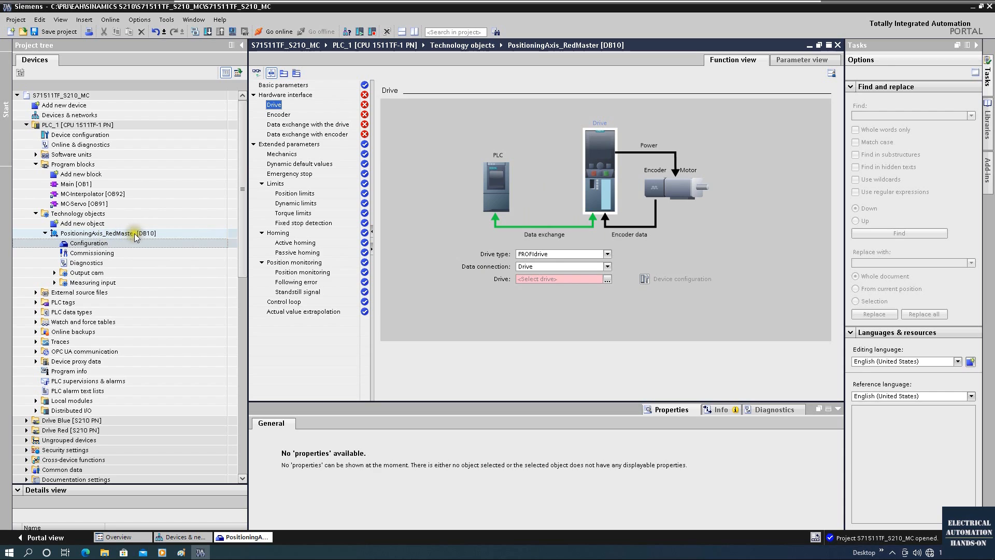
click(280, 86)
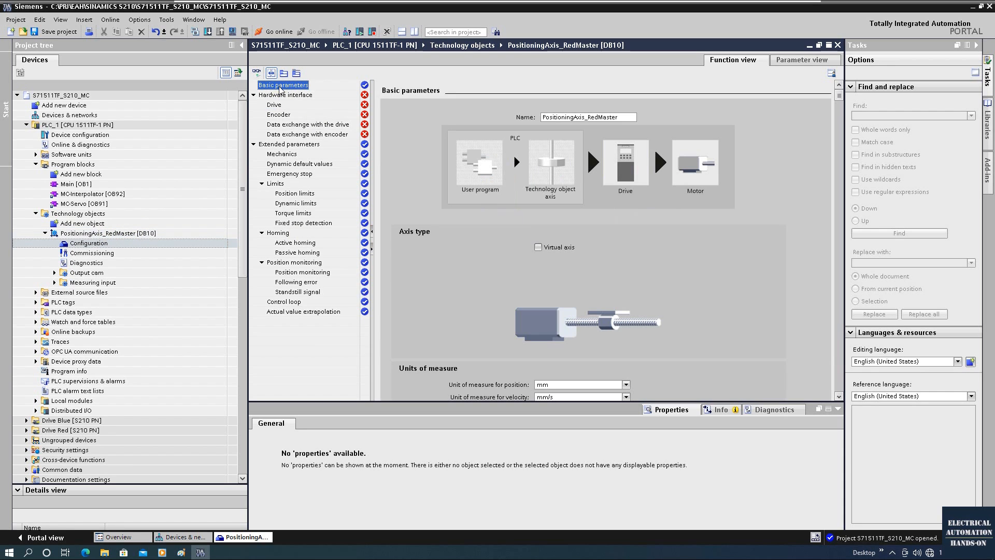
click(748, 275)
scroll(747, 277, down, 1)
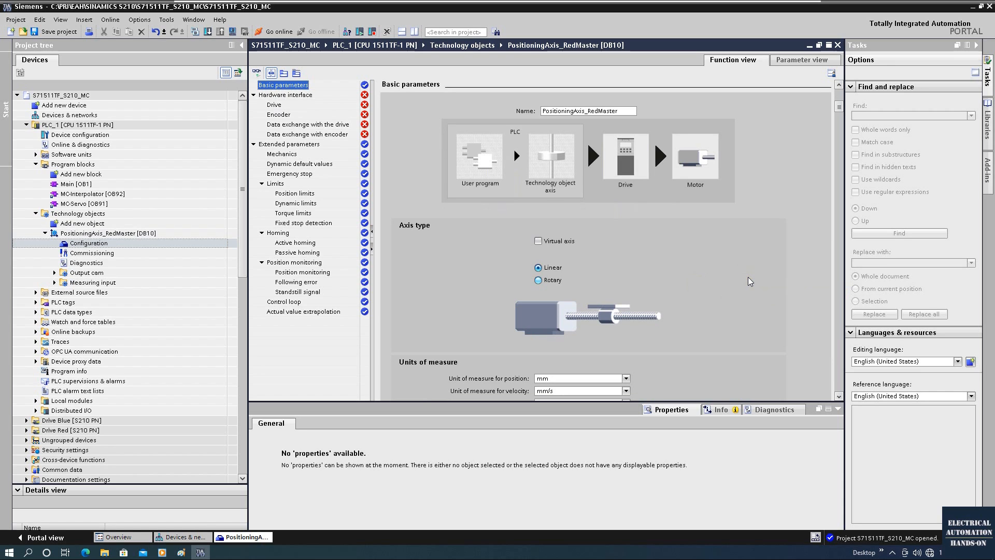
scroll(749, 282, down, 3)
click(539, 180)
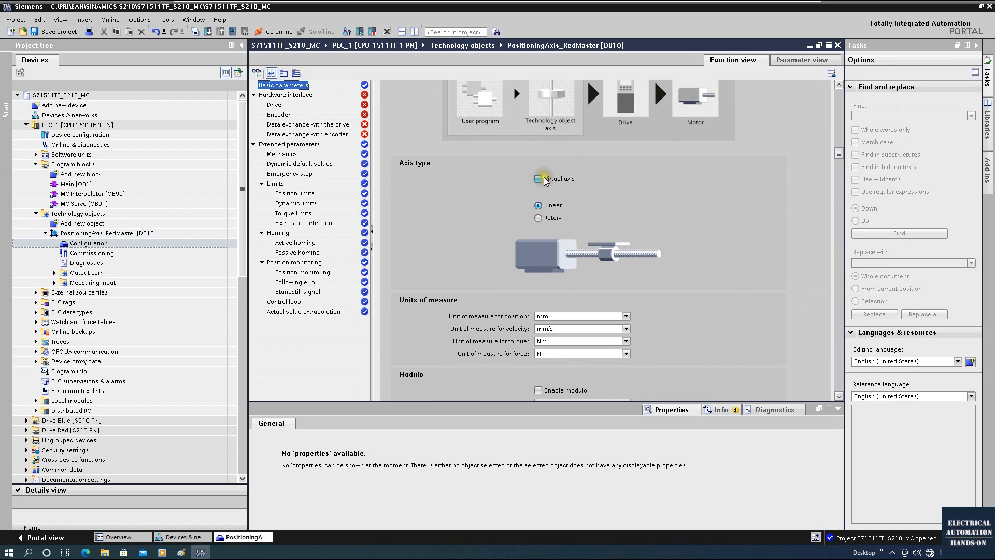
click(539, 180)
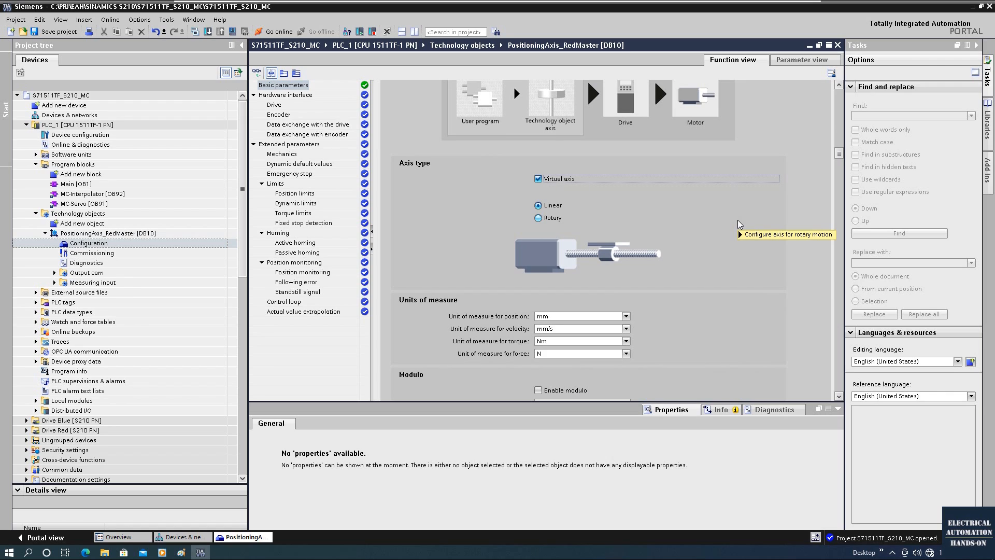
click(537, 179)
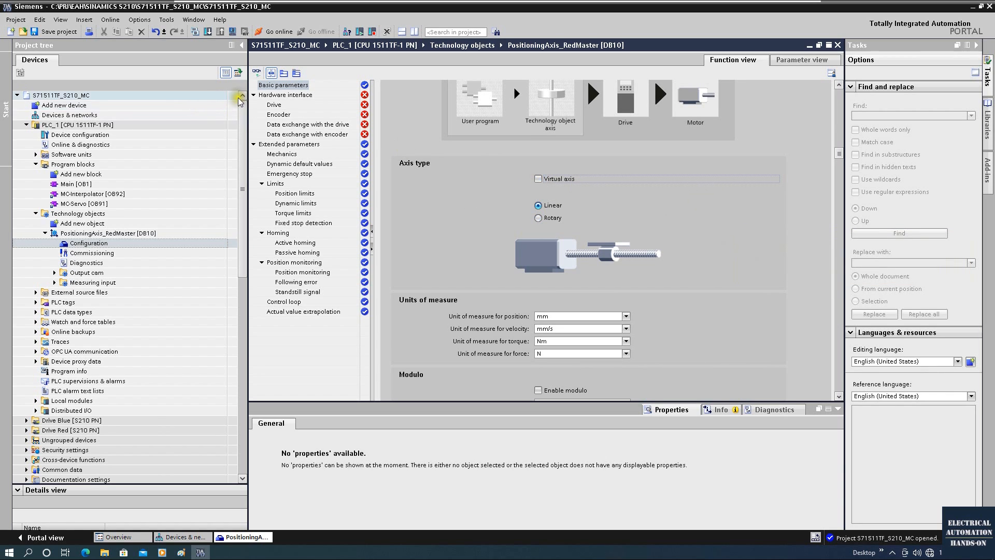
Assign Drive Red's drive control with SIEMENS telegram 105 from the PROFINET IO-System as the axis's drive.
click(273, 104)
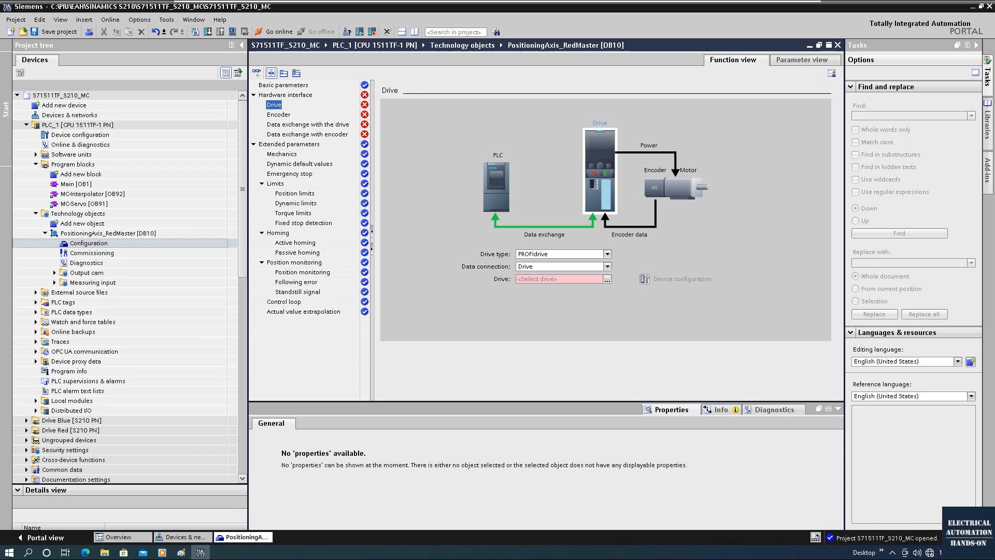
click(608, 279)
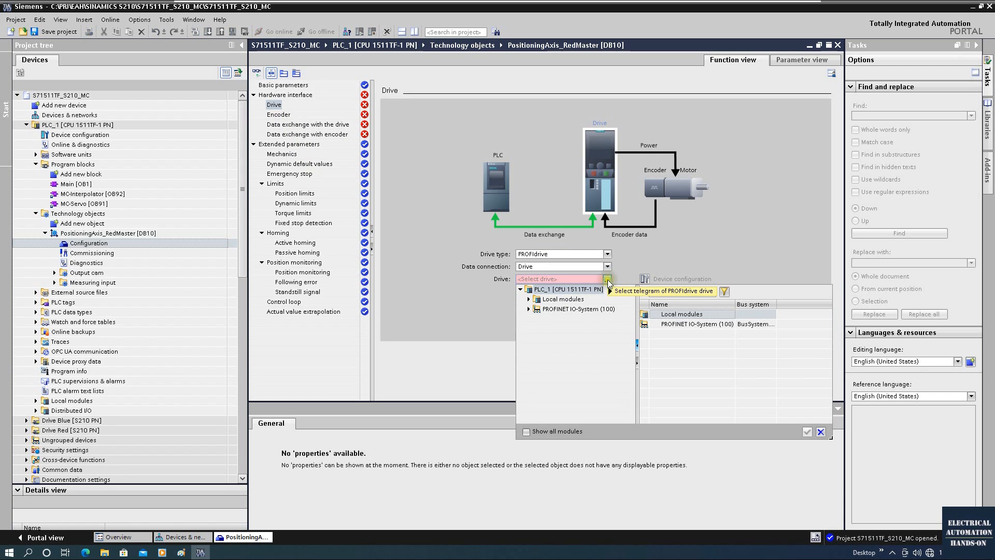
click(584, 310)
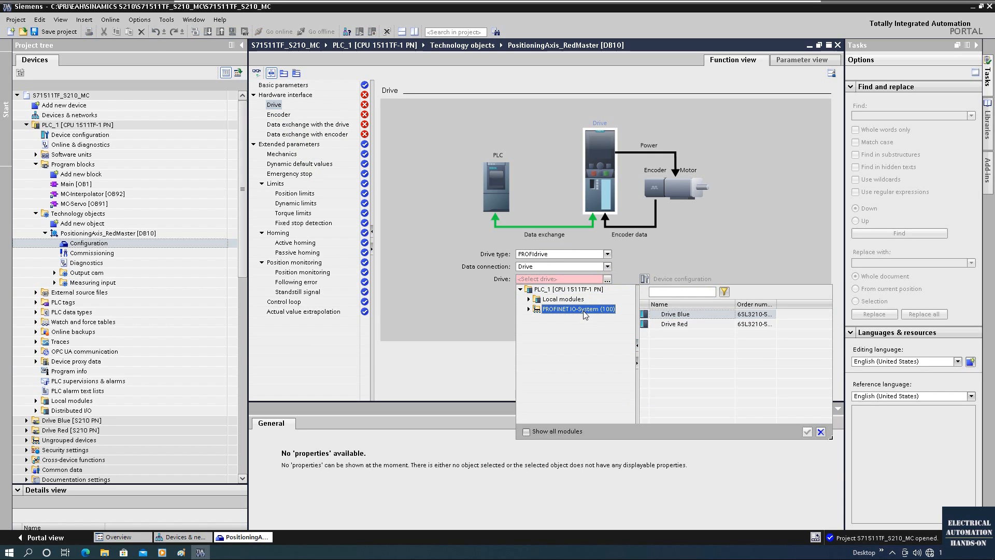
click(583, 311)
click(682, 322)
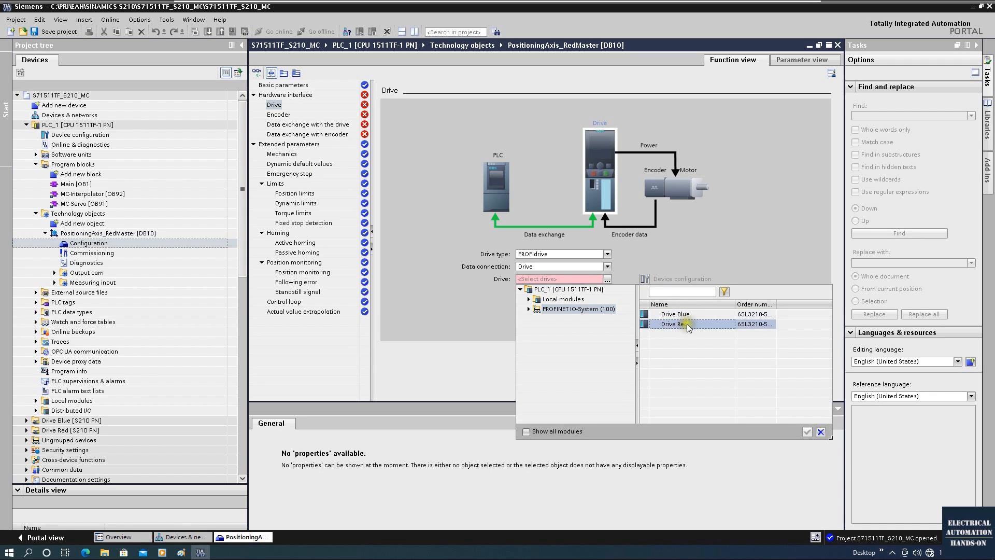
double_click(772, 303)
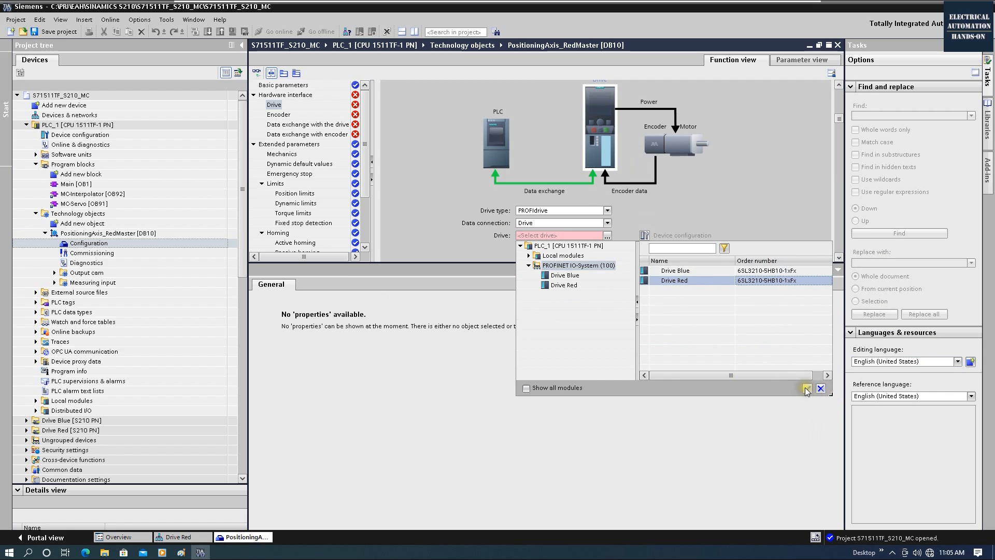
click(579, 285)
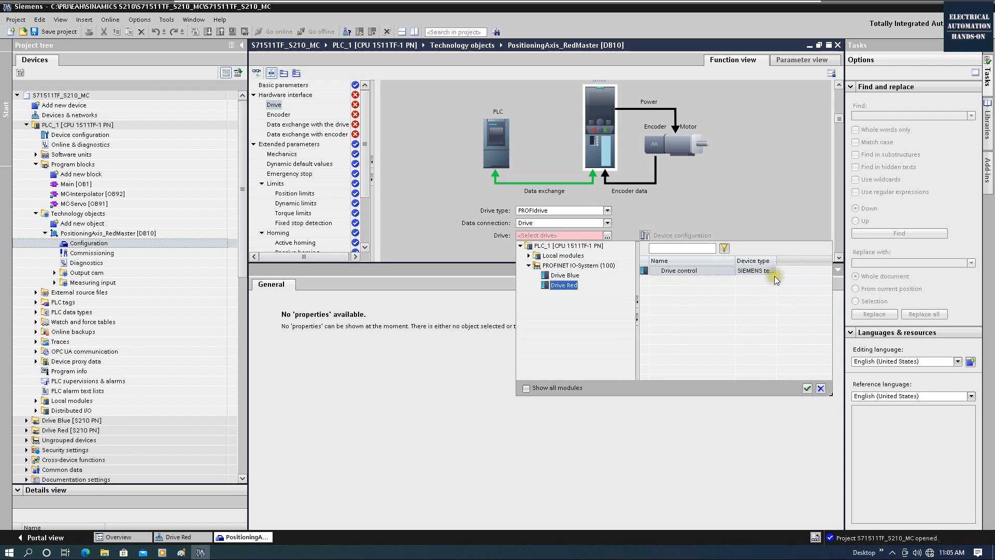
click(746, 271)
drag(776, 261, 865, 257)
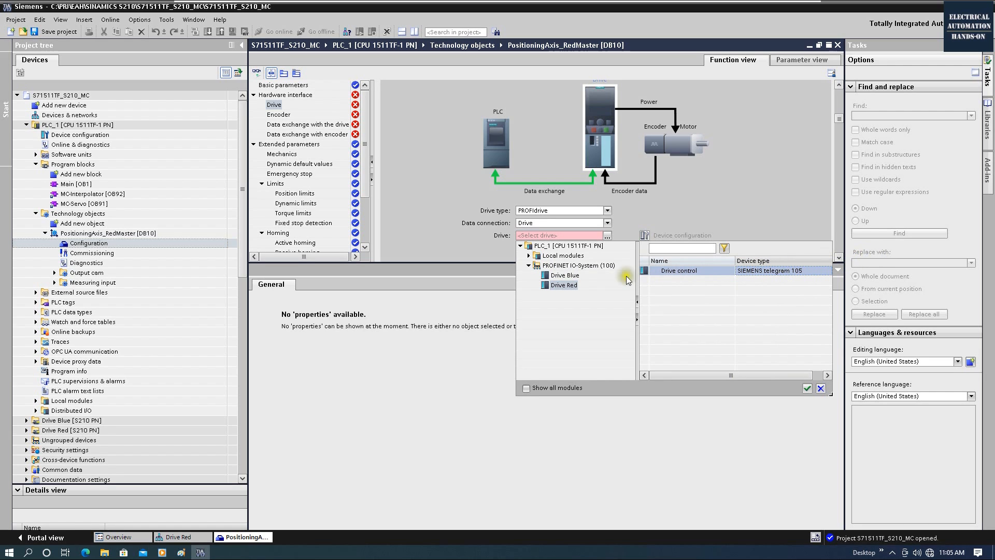
click(807, 388)
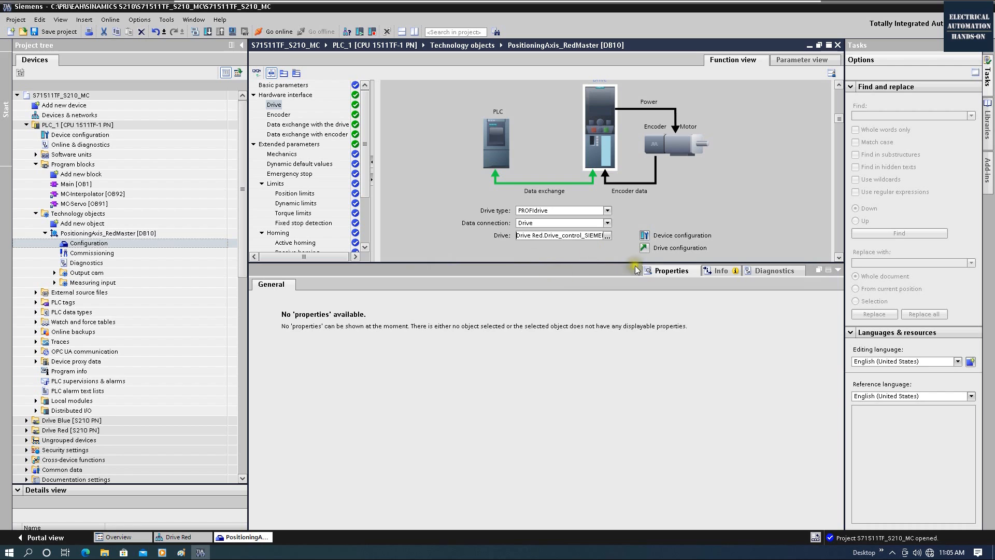
drag(594, 262, 600, 357)
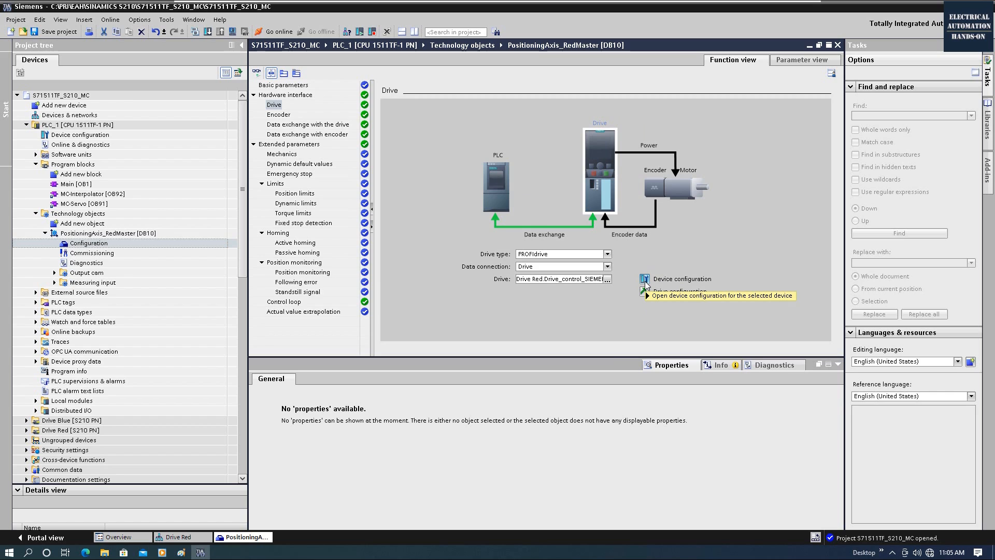
click(645, 280)
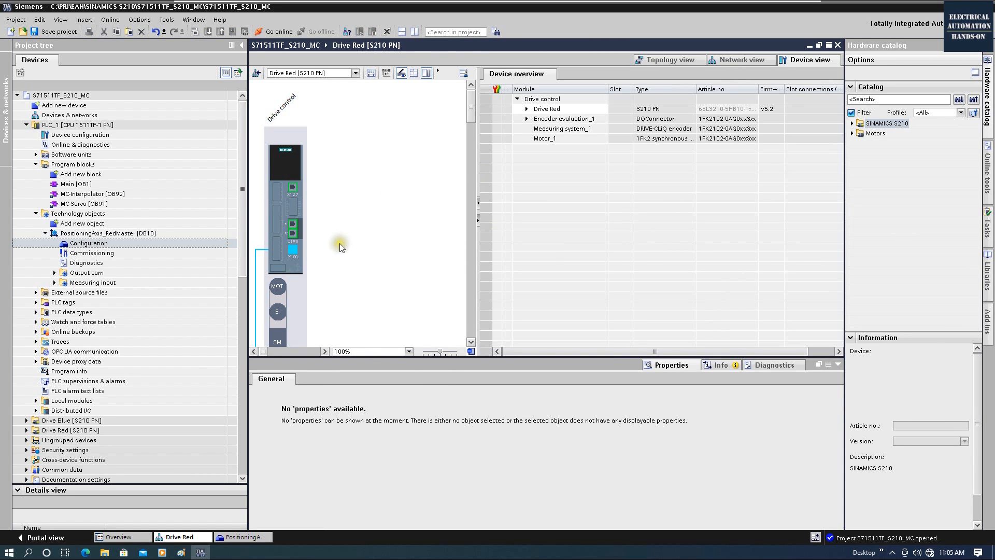
click(295, 229)
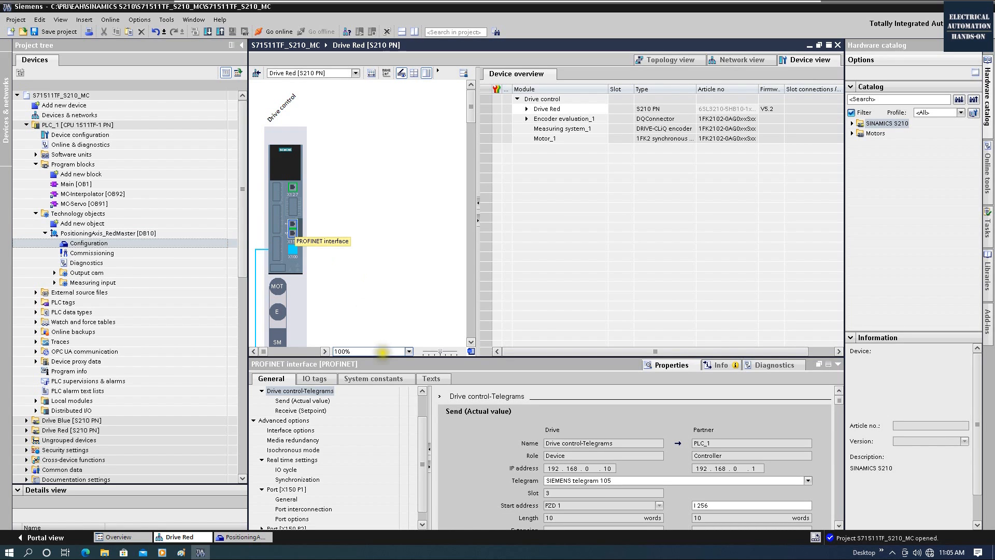
drag(383, 357, 322, 195)
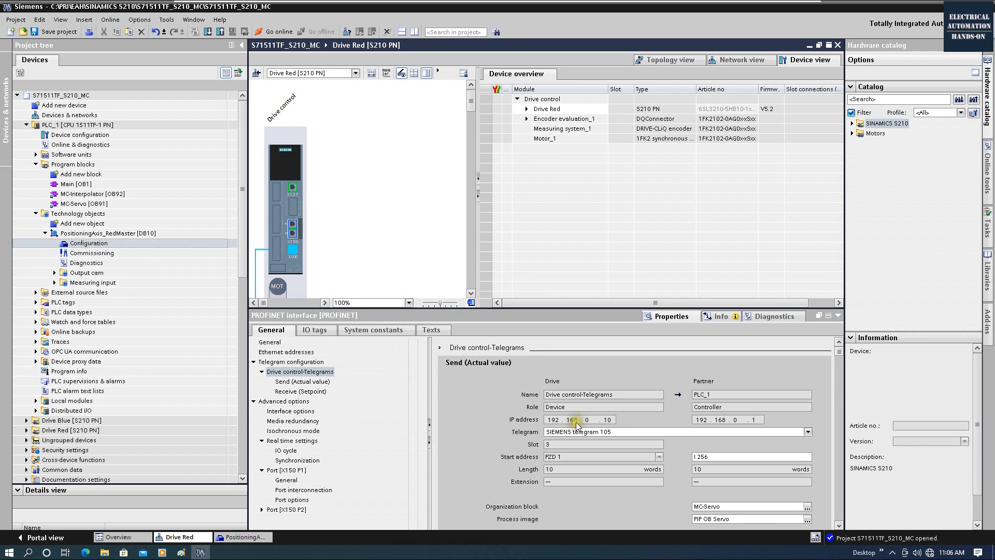
scroll(749, 462, down, 2)
scroll(760, 464, down, 2)
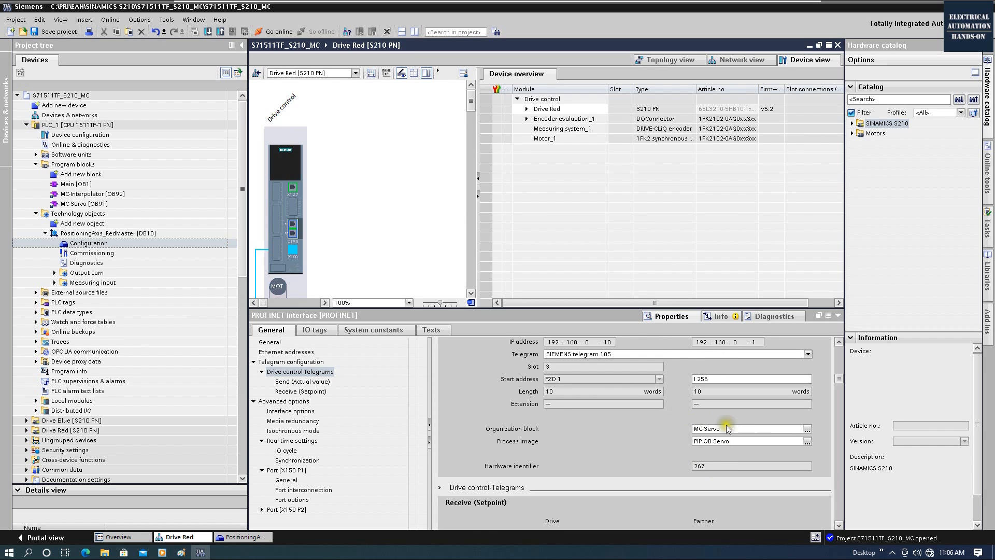
Select MC-Servo [OB91] as the send telegram's organization block and PIP OB Servo as its process image, and check the interface's isochronous mode settings.
click(807, 429)
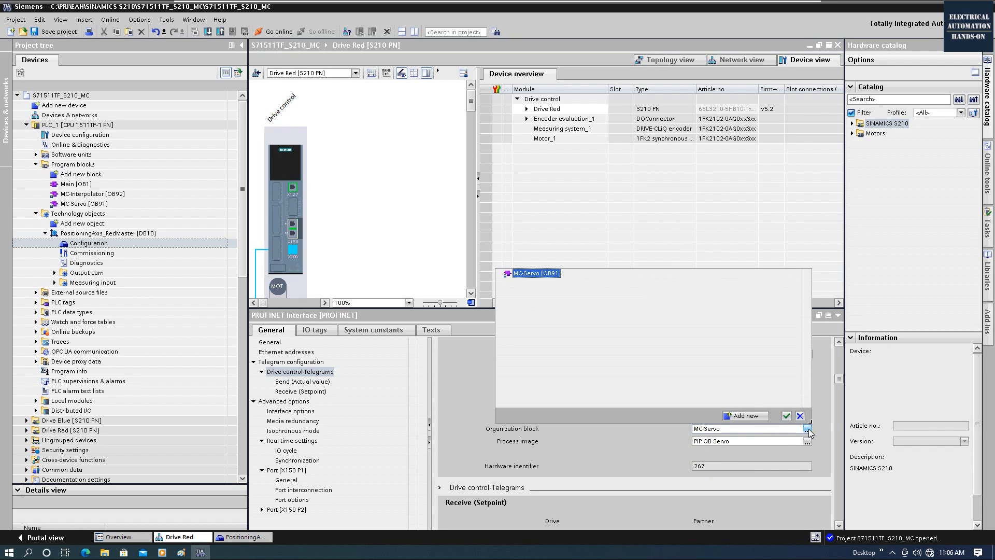
double_click(549, 272)
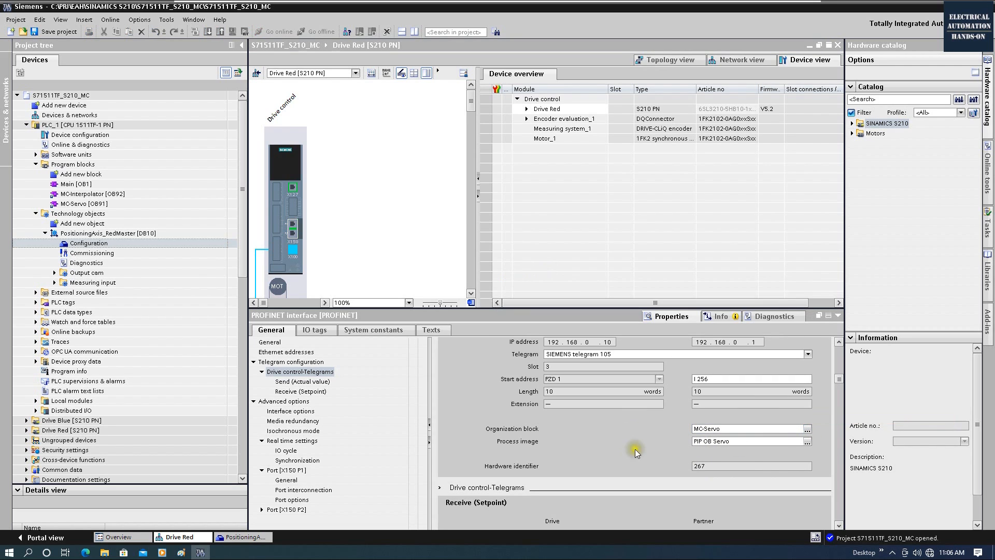
click(808, 441)
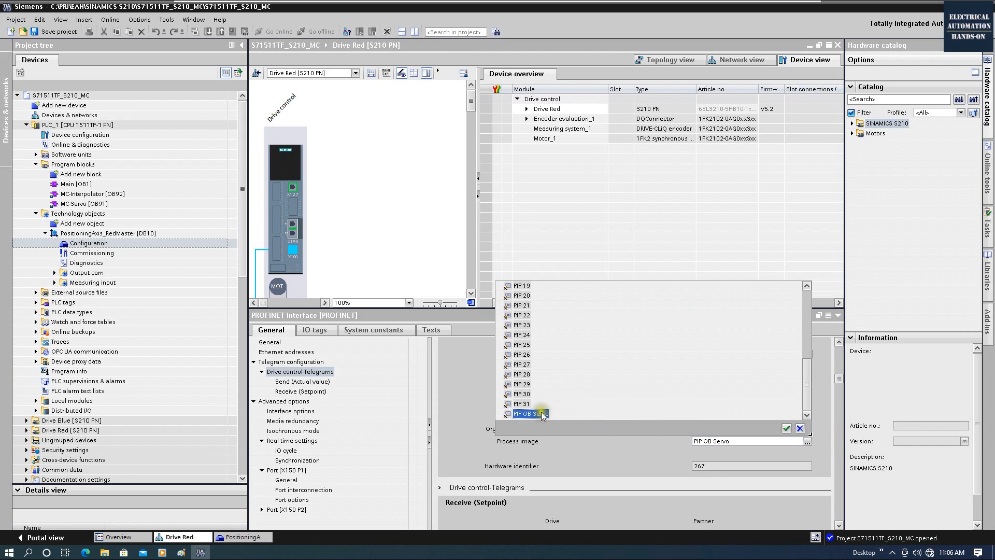
double_click(534, 414)
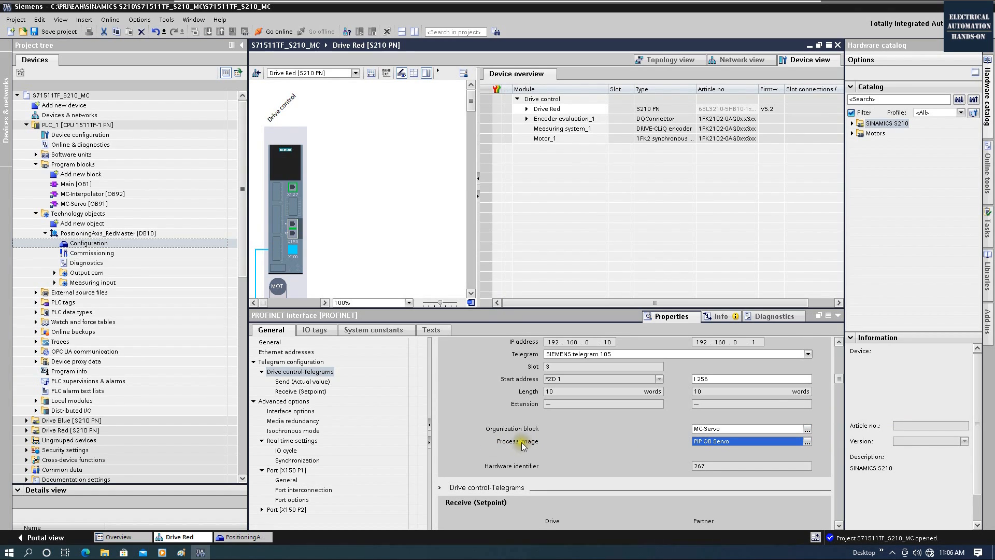
click(305, 431)
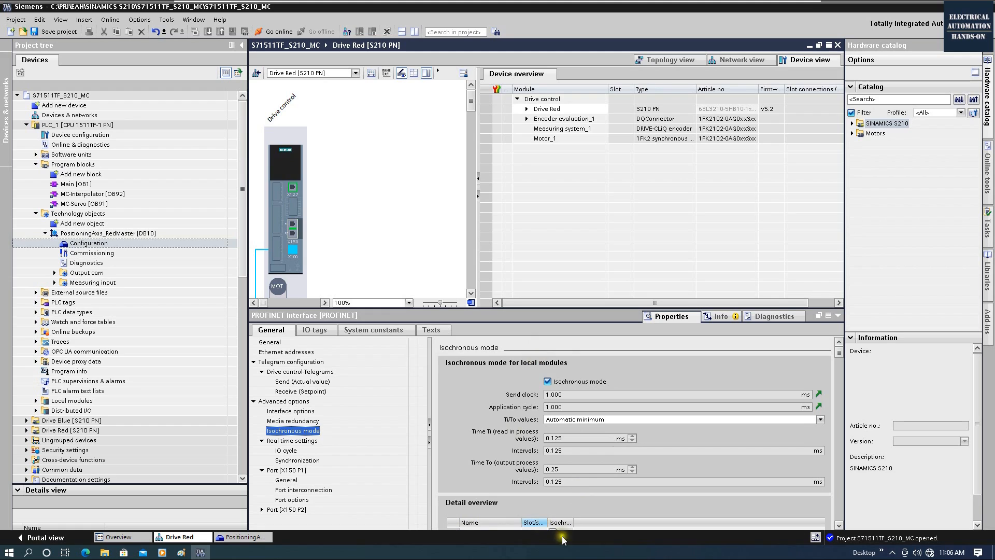
click(426, 150)
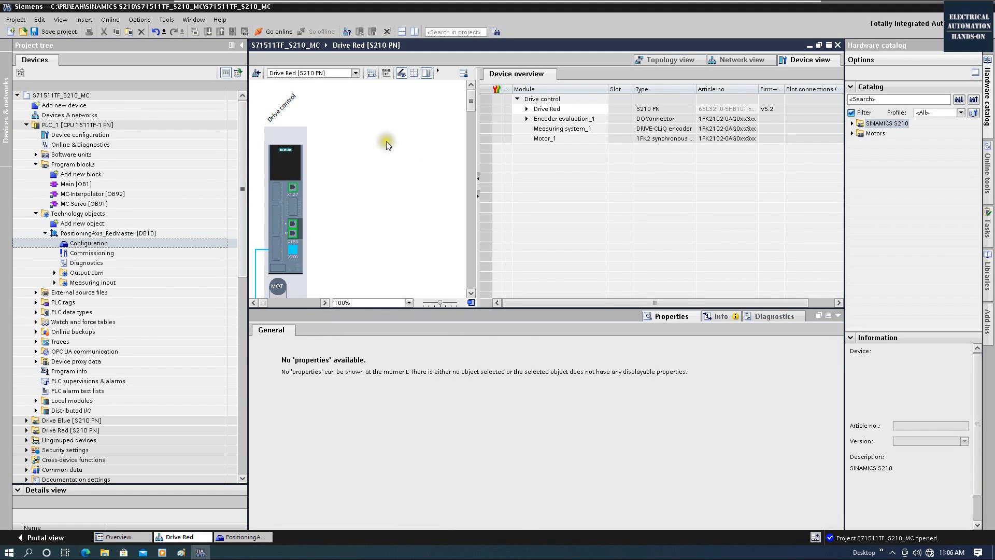
Return to the configuration of PositioningAxis_RedMaster and examine the settings for its encoders.
double_click(105, 243)
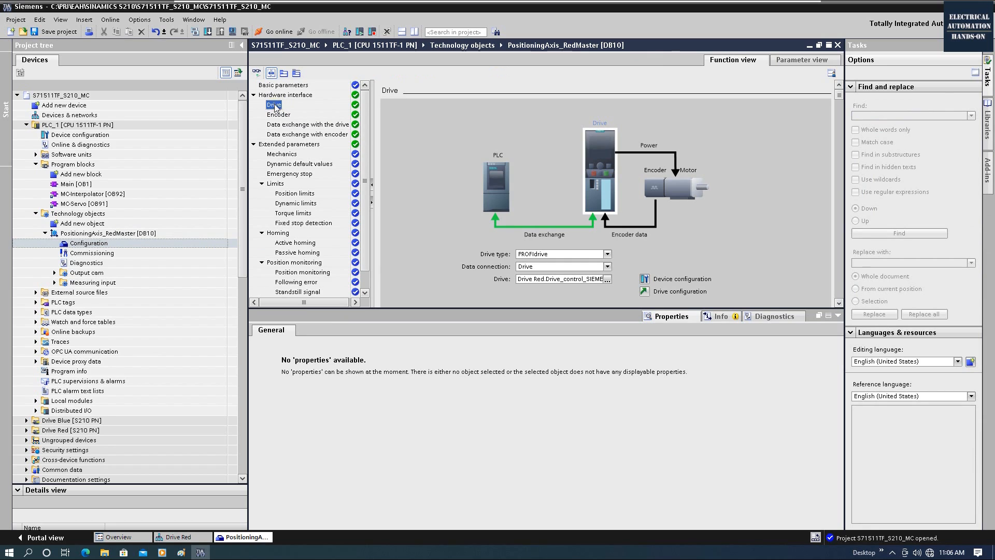
click(279, 114)
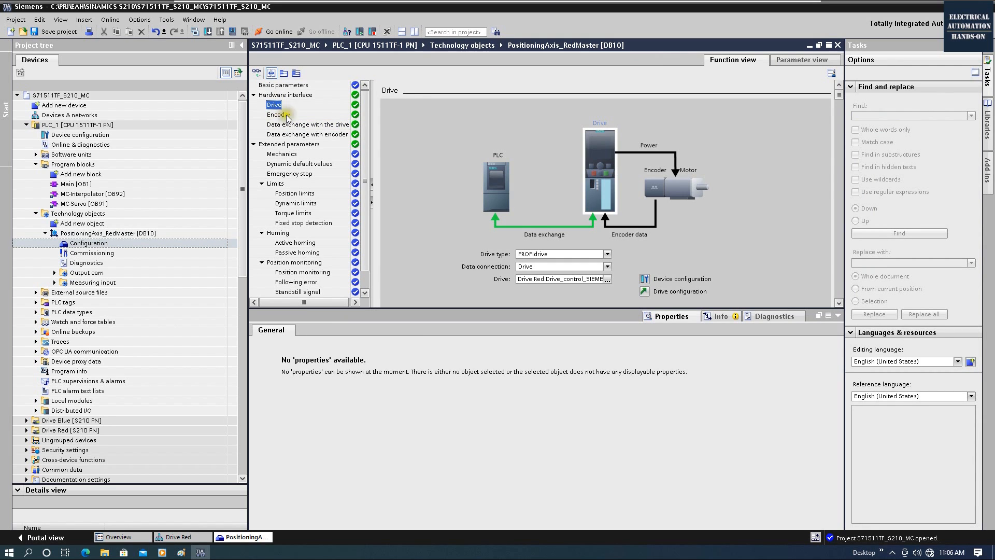
scroll(682, 276, down, 5)
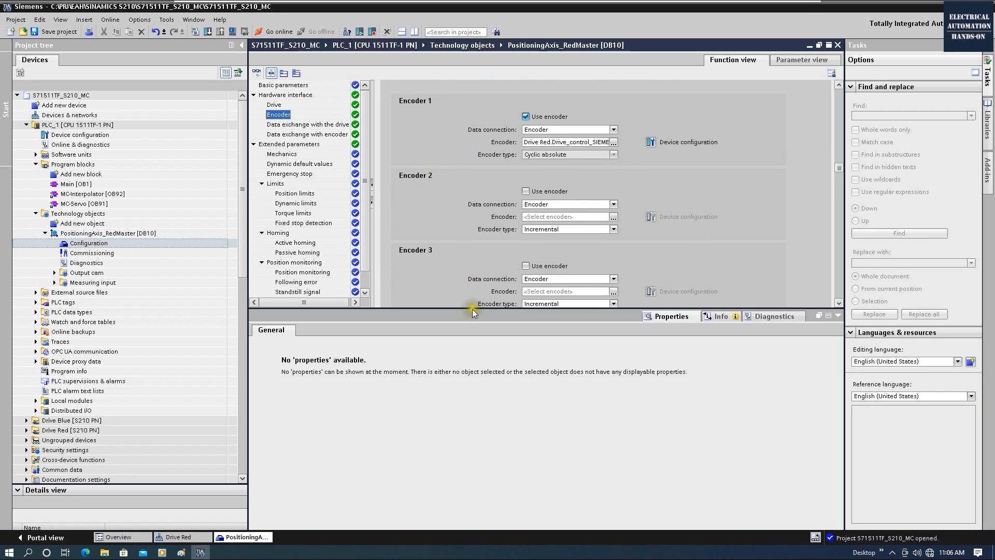
drag(471, 308, 471, 430)
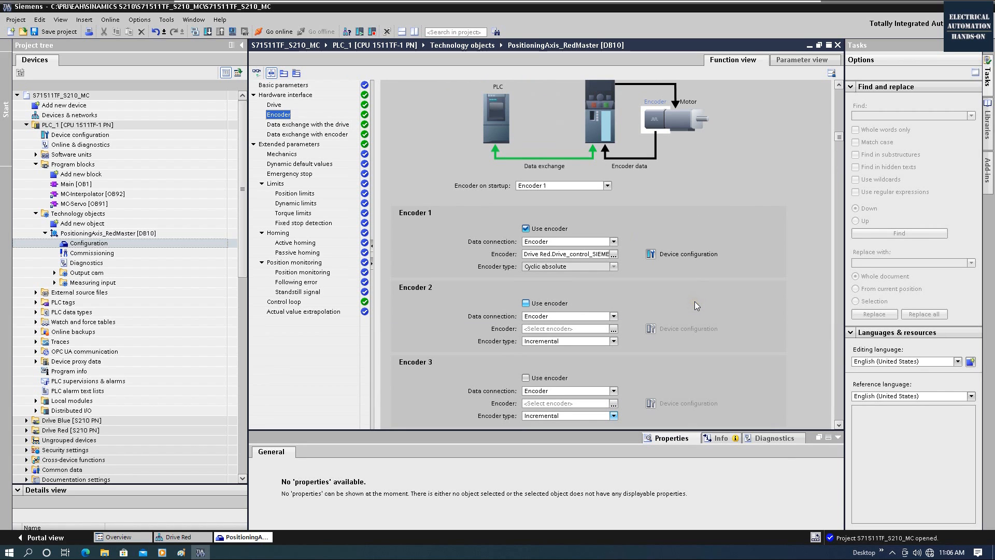
scroll(695, 302, down, 1)
scroll(694, 301, up, 1)
From the axis's drive settings, reopen Drive Red's PROFINET interface telegrams and examine which telegram types are available.
click(274, 105)
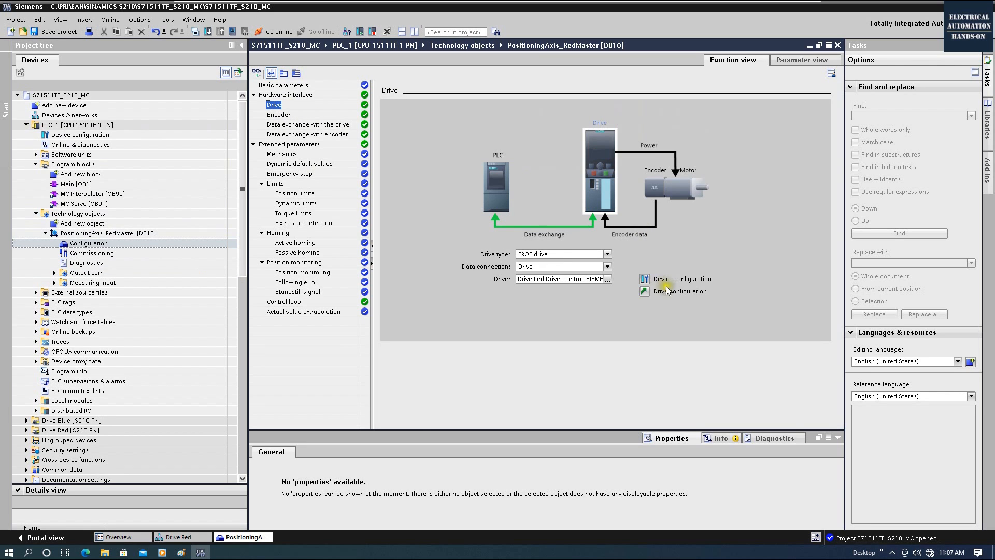
click(645, 280)
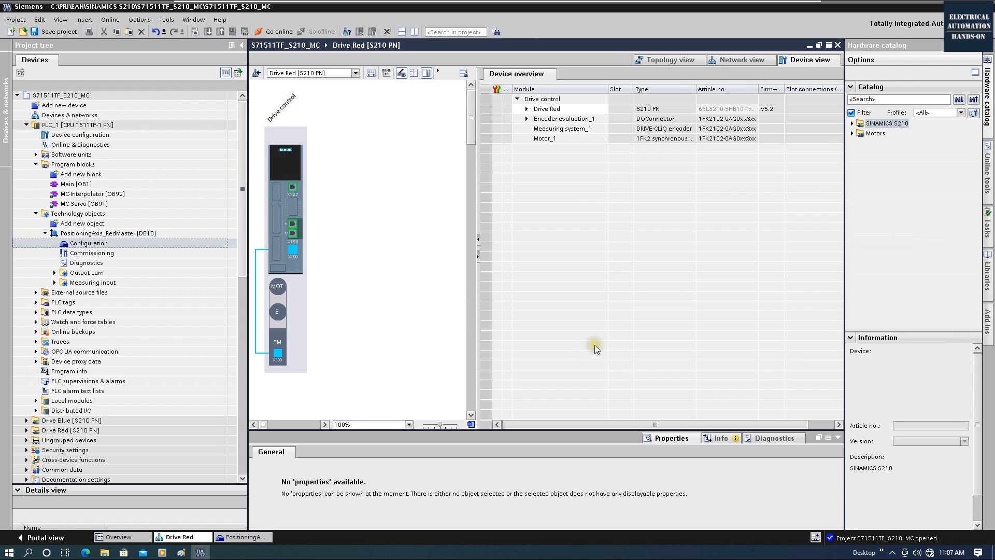
click(292, 227)
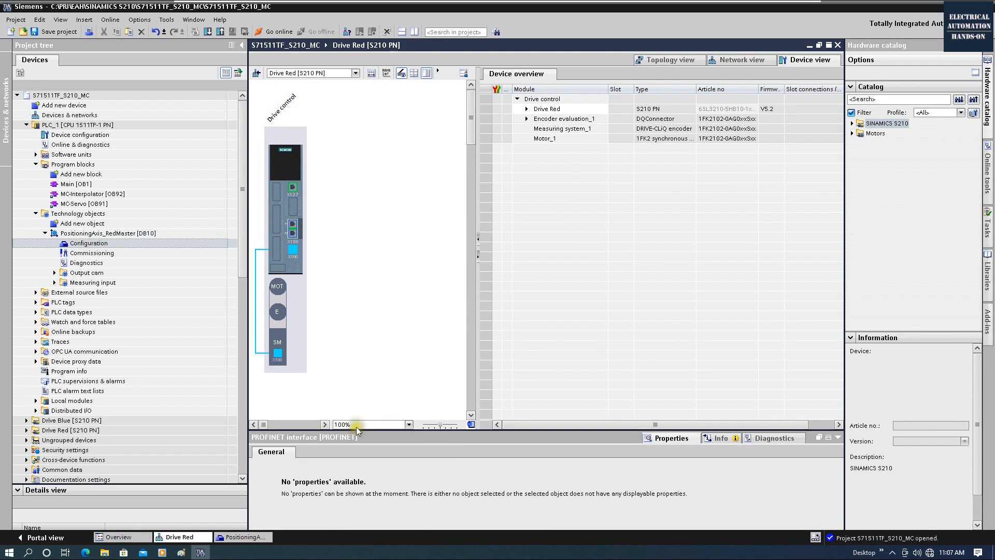
drag(355, 435, 371, 248)
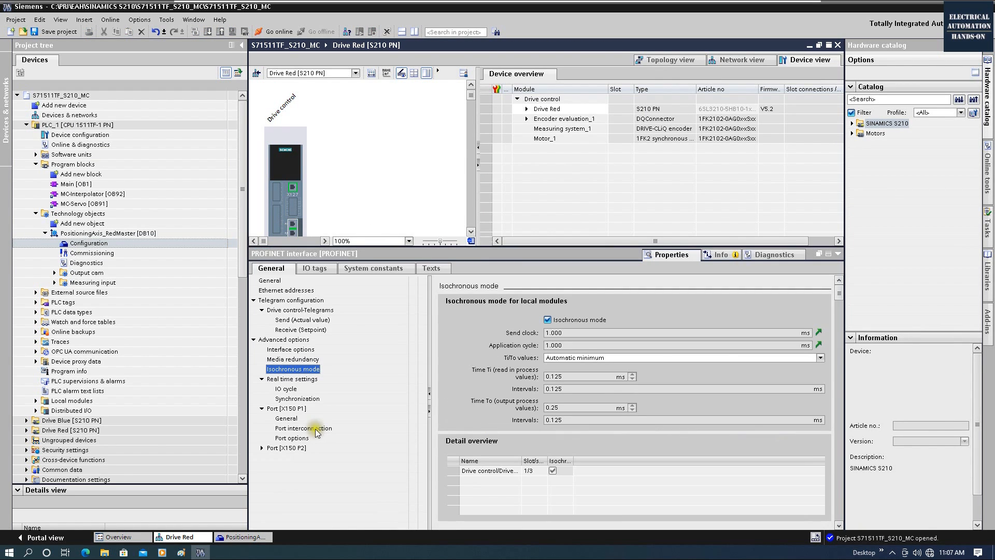
click(295, 310)
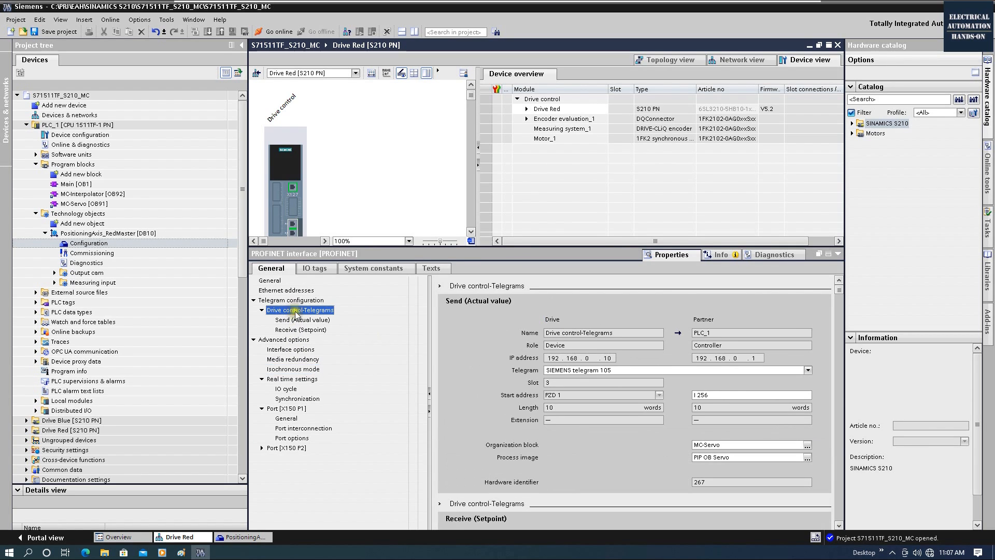
click(808, 370)
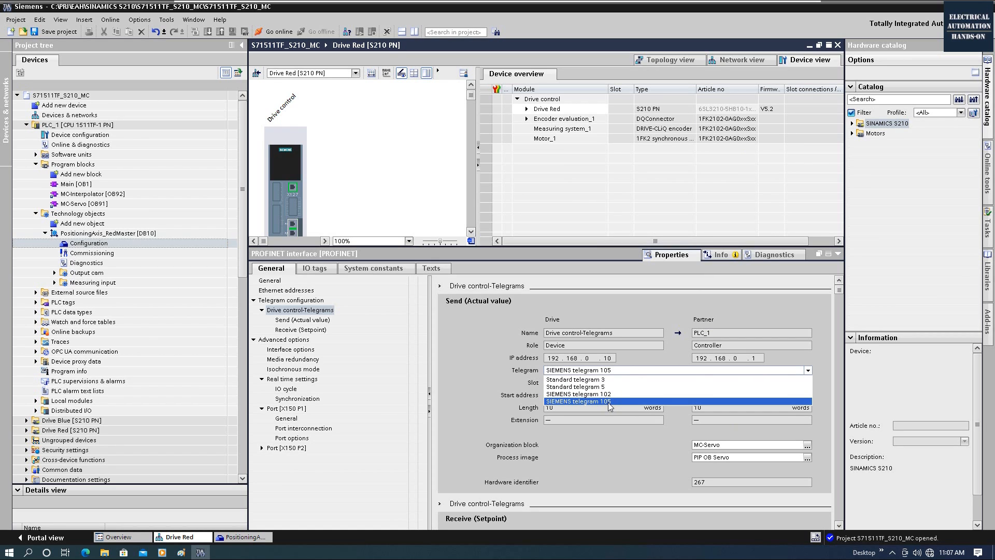
click(343, 216)
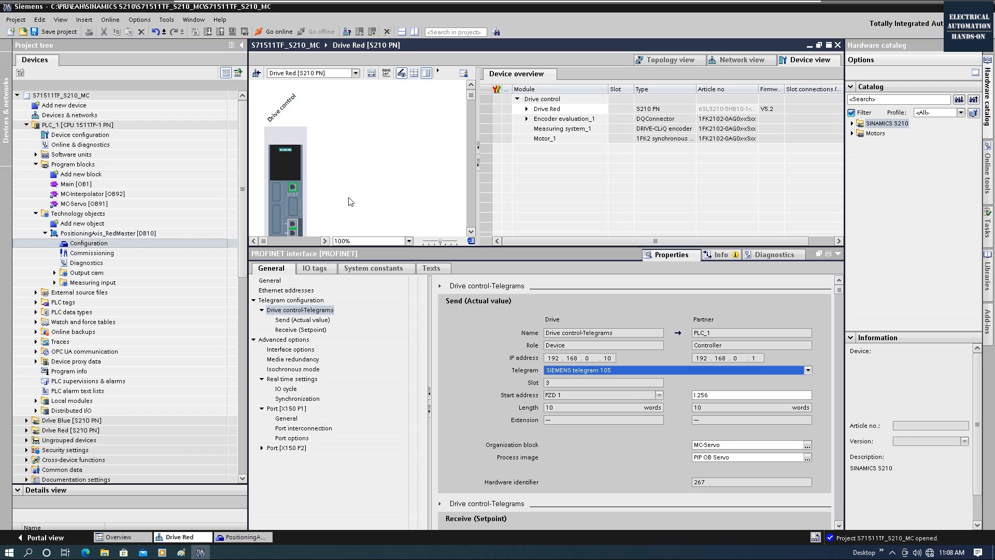
click(741, 60)
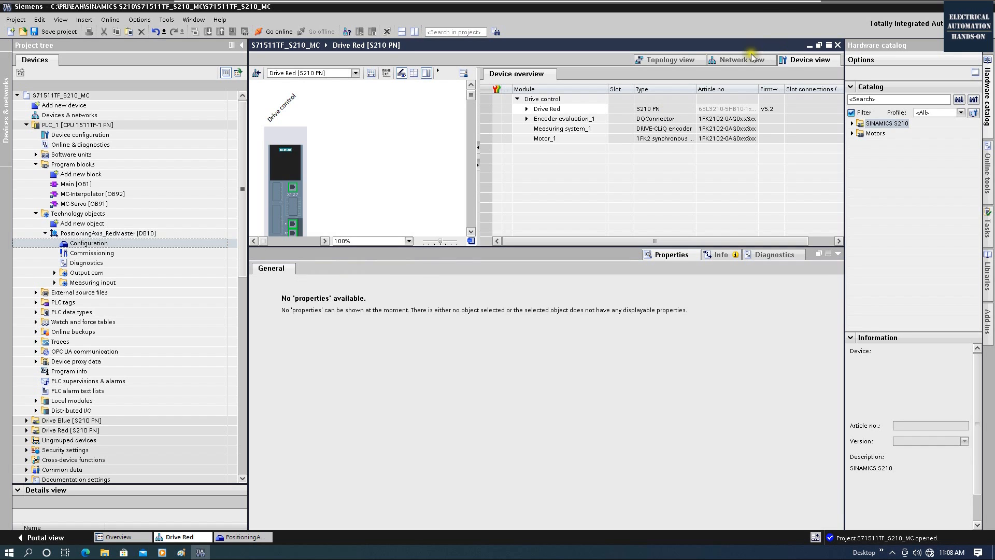
Go back to the hardware interface of PositioningAxis_RedMaster and inspect the data connection and encoder type of Encoder 1.
click(88, 243)
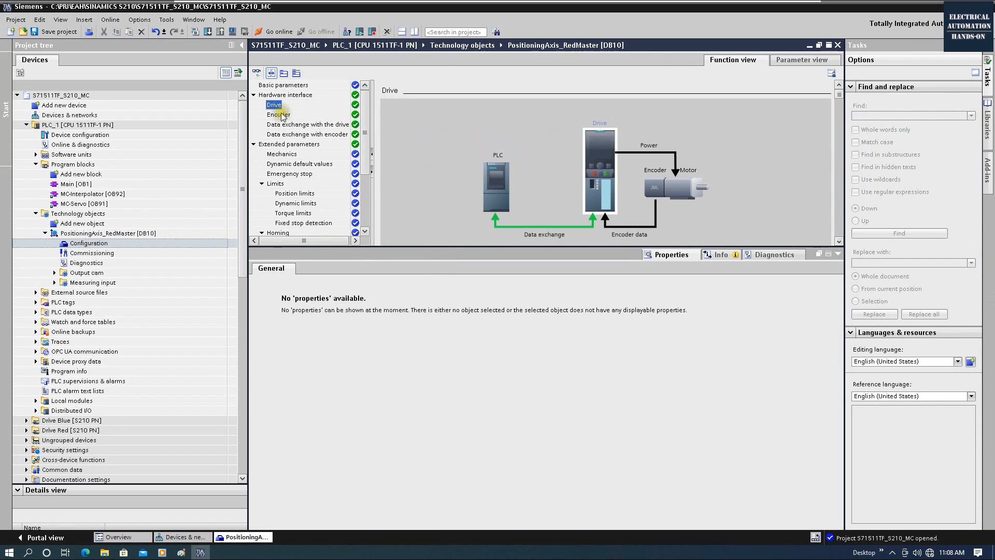
drag(552, 247, 553, 413)
scroll(732, 253, down, 3)
scroll(735, 272, down, 3)
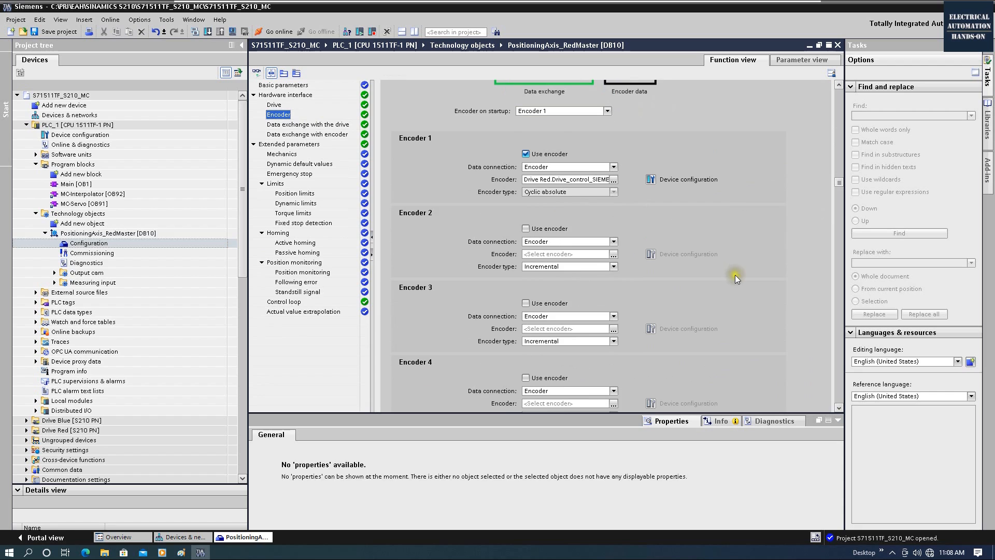
scroll(731, 270, up, 1)
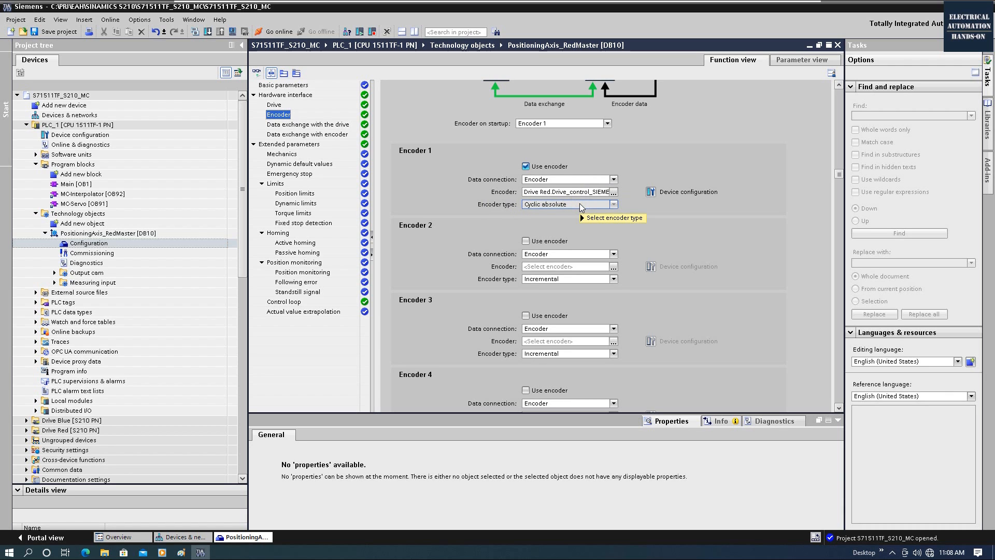
Open the device configuration for Encoder 1 and examine the DRIVE-CLiQ encoder selection of Drive Red's measuring system.
click(652, 192)
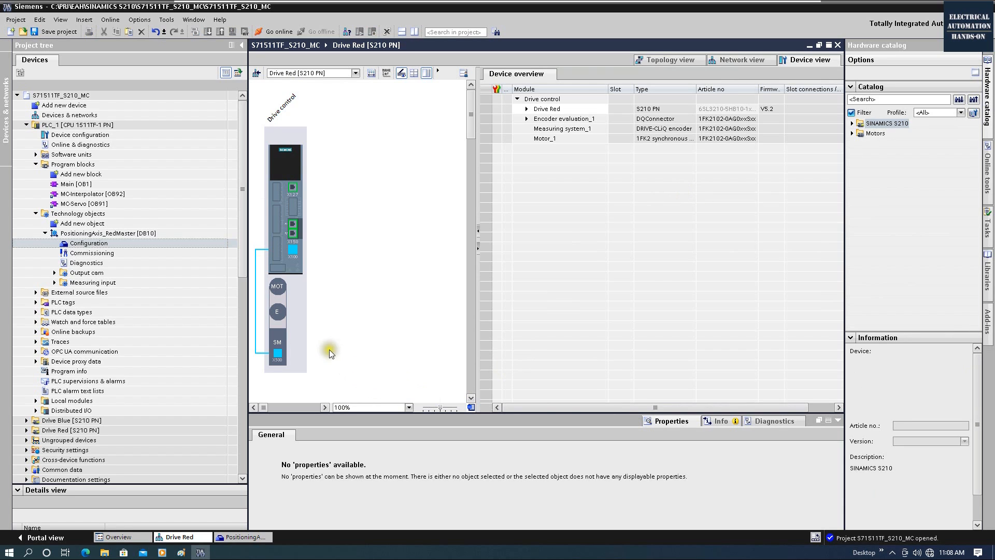
click(277, 313)
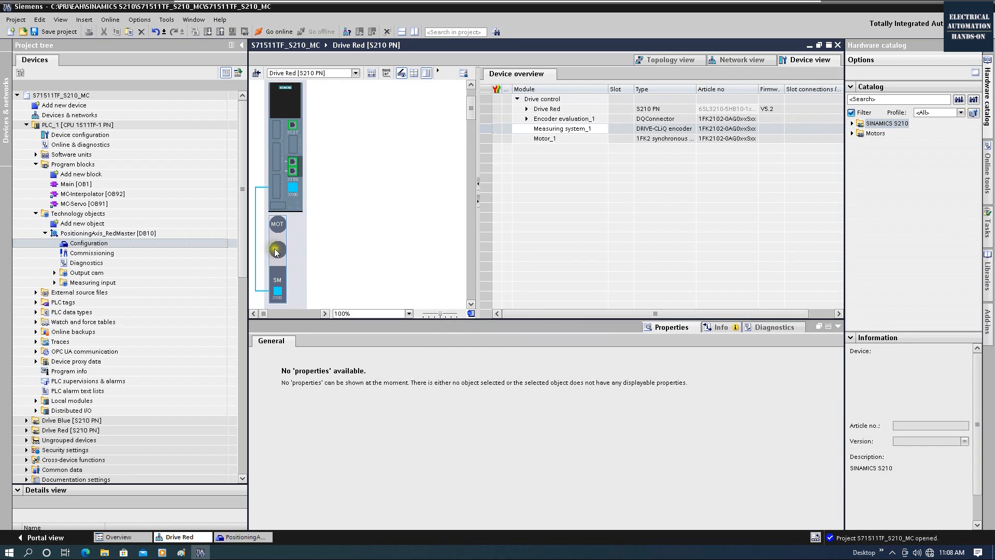
click(277, 252)
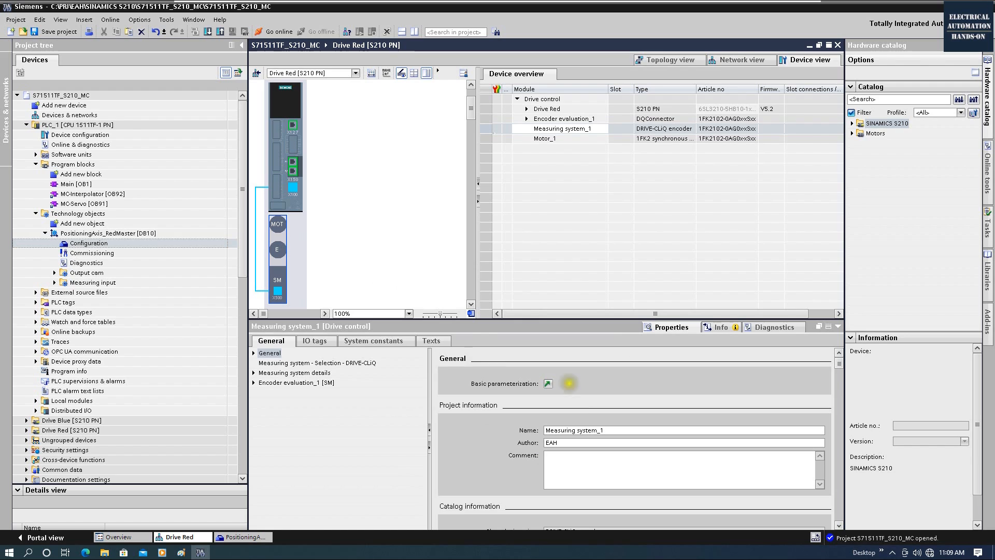
click(324, 364)
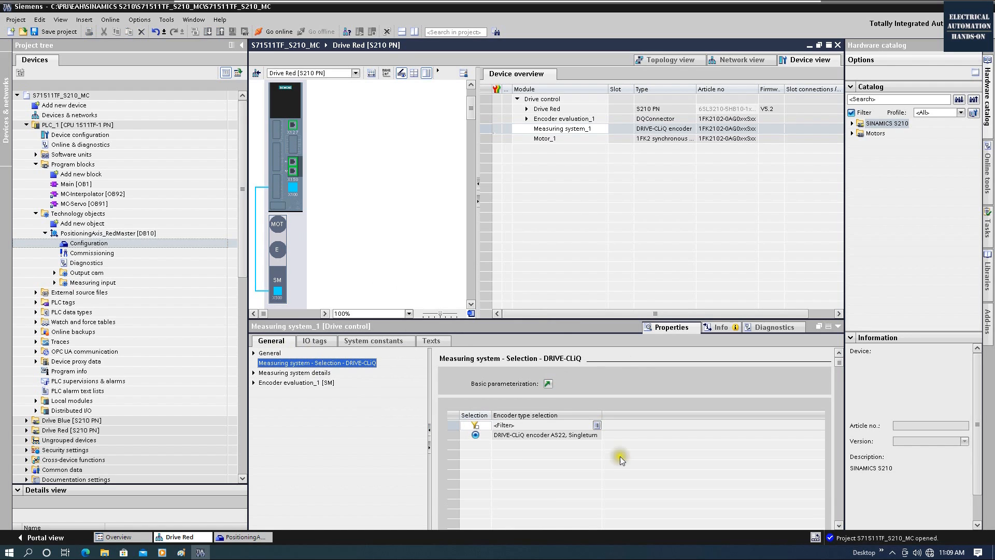
drag(602, 418, 749, 415)
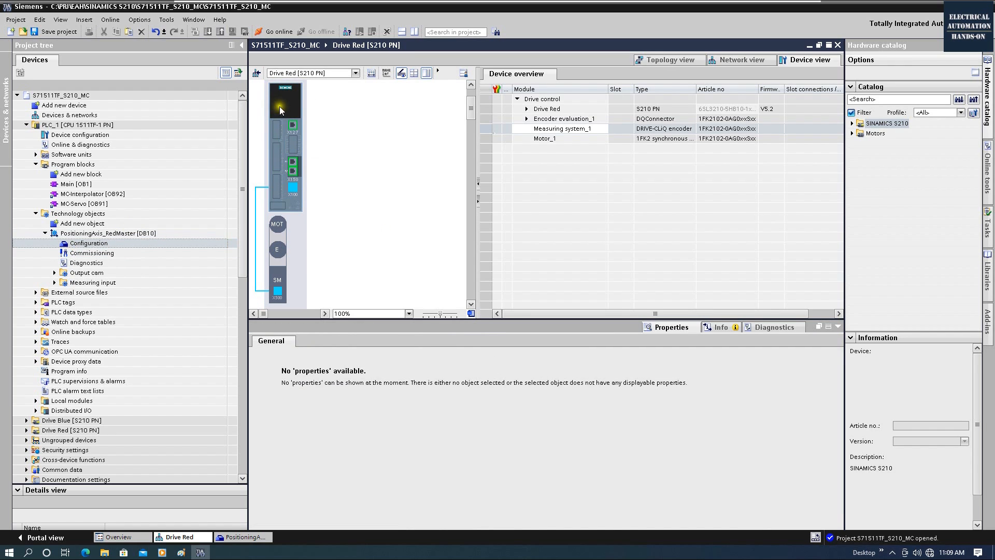
Return to the axis configuration and review the drive data and additional data for data exchange with the drive.
double_click(91, 243)
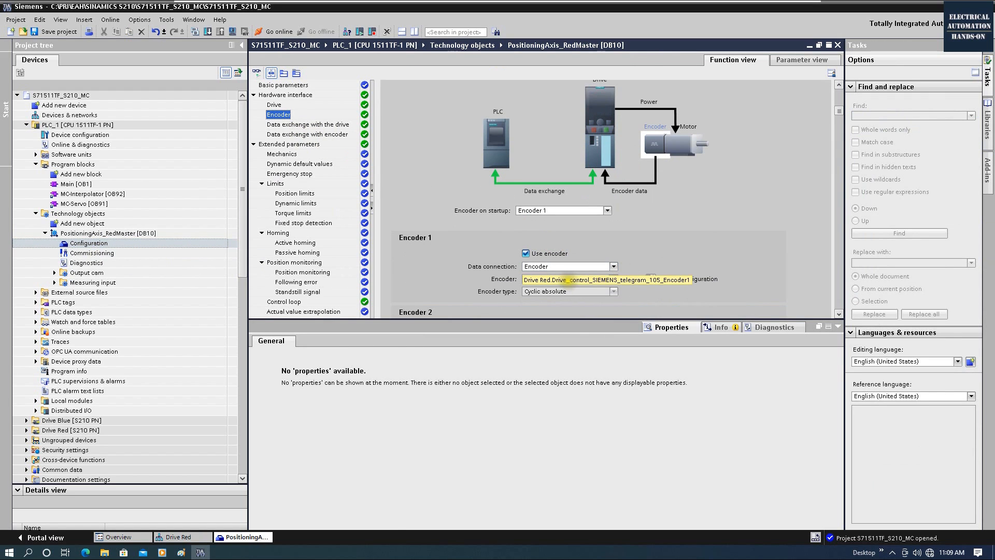
click(289, 126)
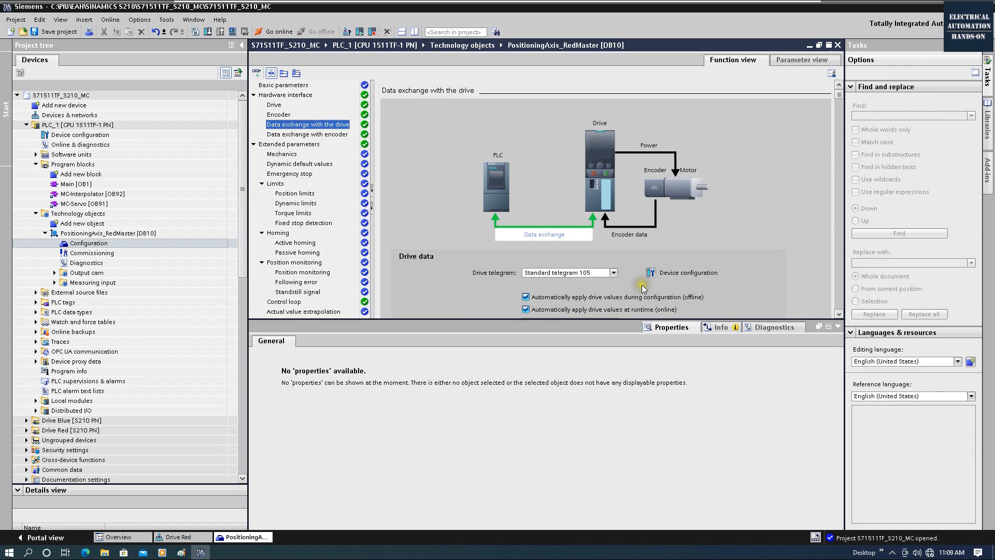
scroll(636, 289, down, 2)
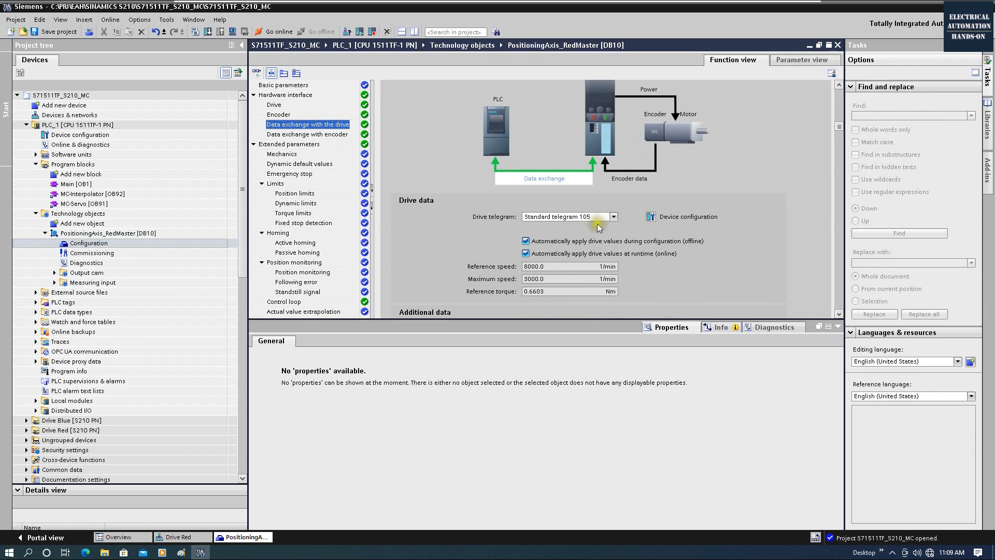
scroll(596, 228, down, 3)
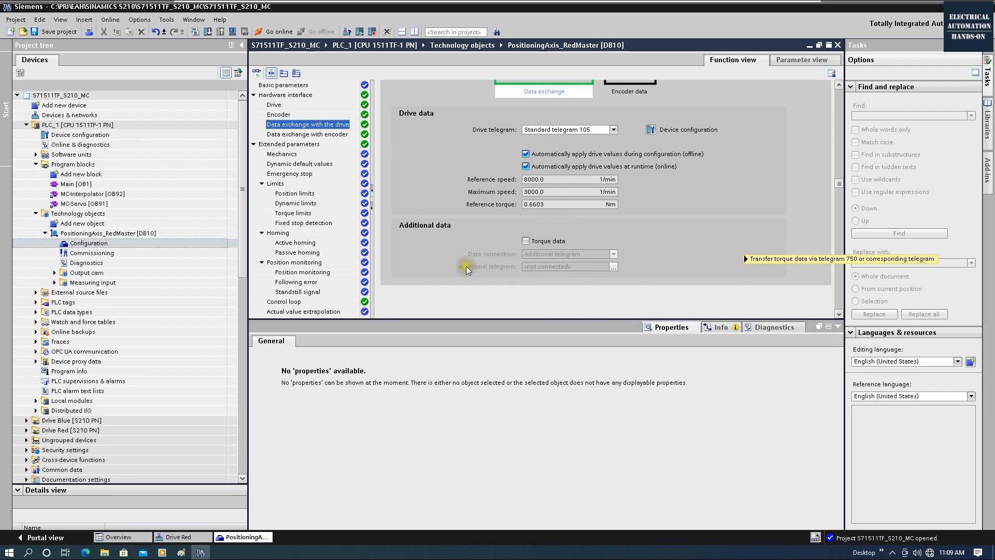
Open the data exchange settings for Encoder 1 and review its telegram, measuring system, increments per revolution and fine resolution bits.
click(526, 241)
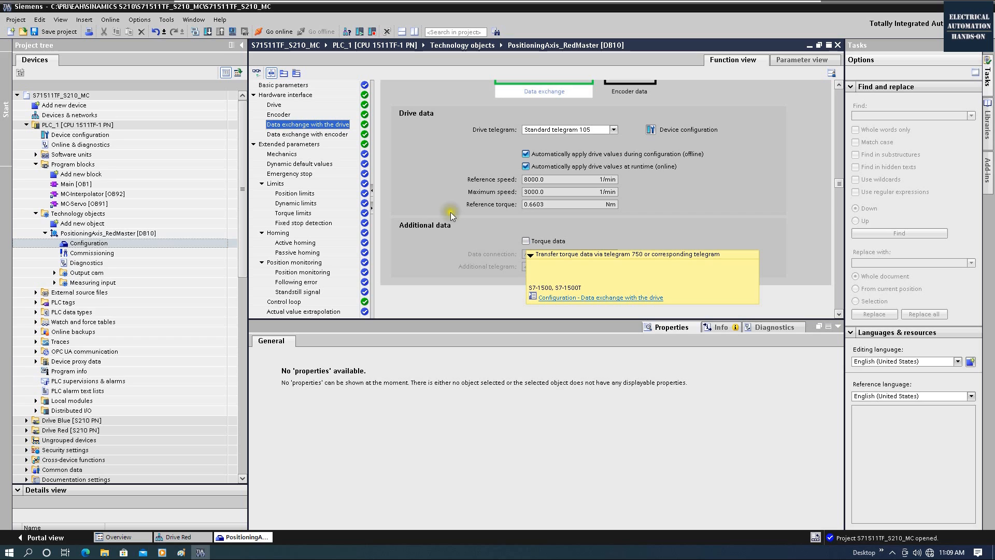
click(306, 134)
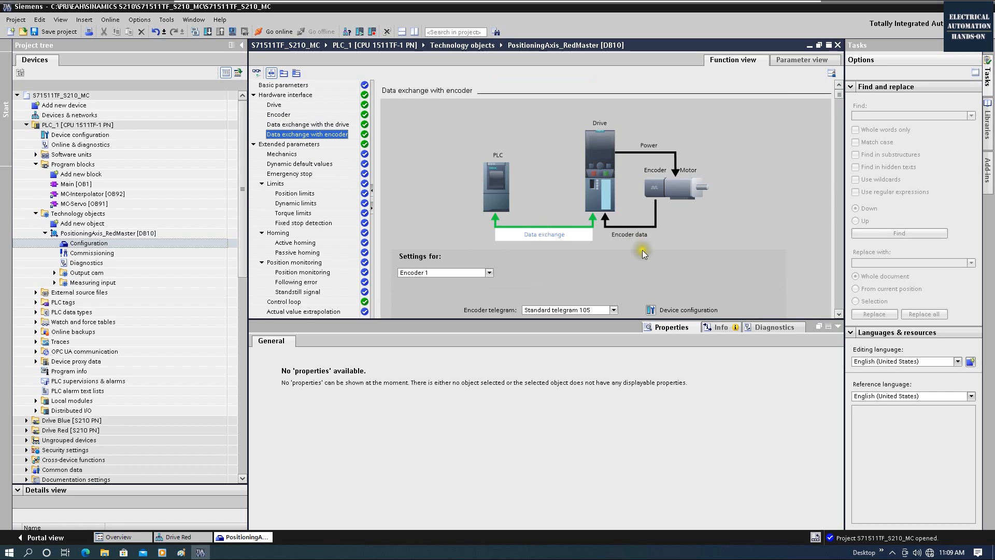
scroll(642, 249, down, 4)
click(562, 267)
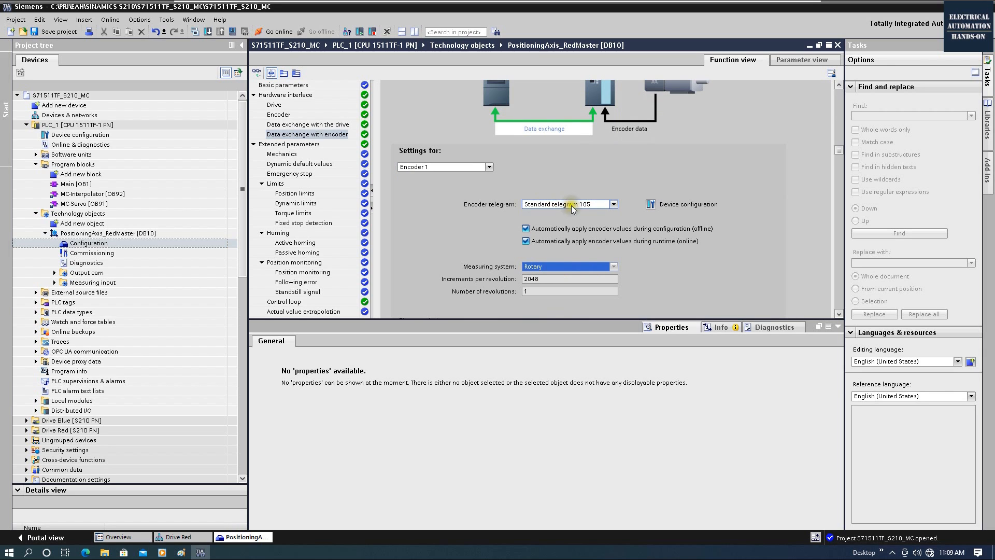
scroll(742, 274, down, 3)
scroll(742, 276, down, 1)
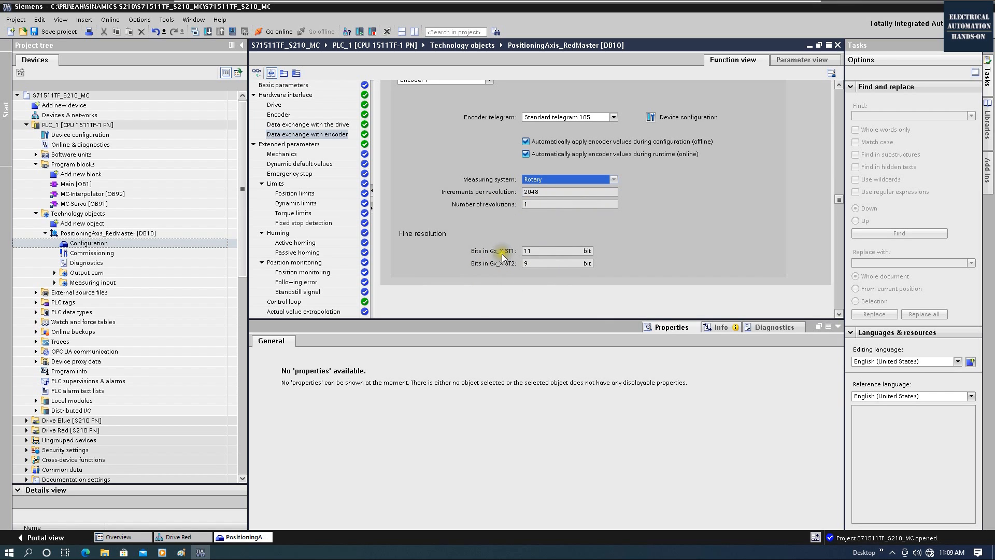
click(529, 250)
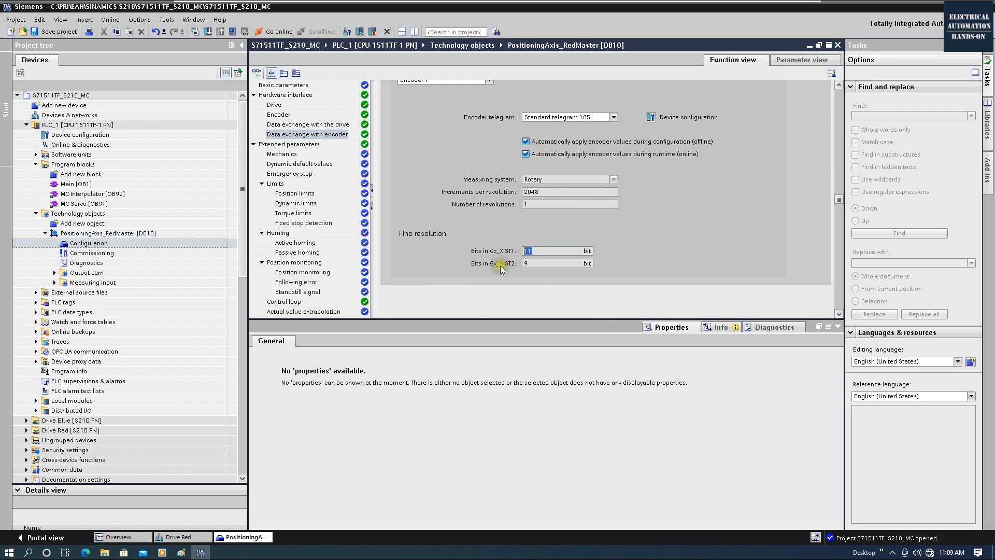
key(Tab)
scroll(406, 311, up, 4)
drag(406, 318, 406, 461)
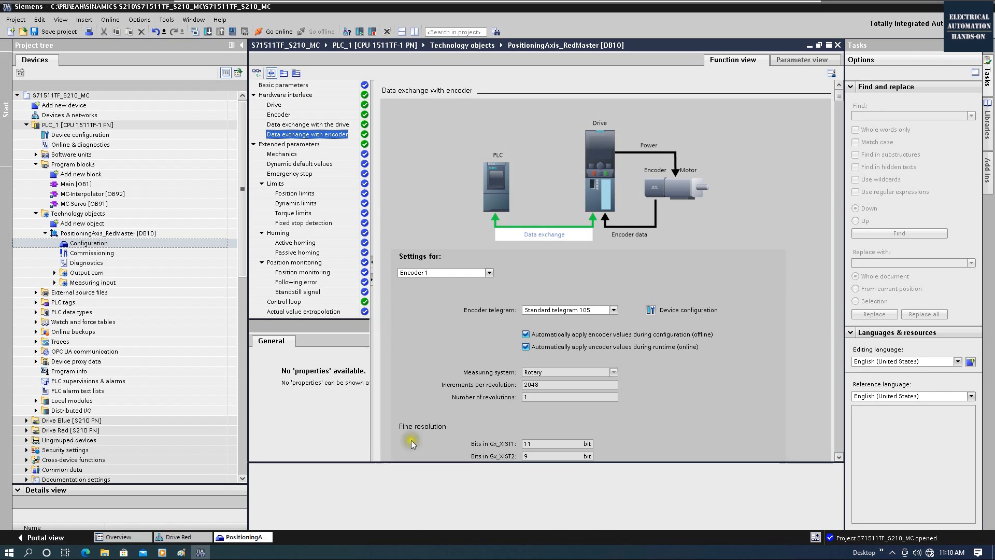
Open the axis's mechanics settings and examine the encoder selection, mounting type, drive mechanism and leadscrew pitch.
click(272, 146)
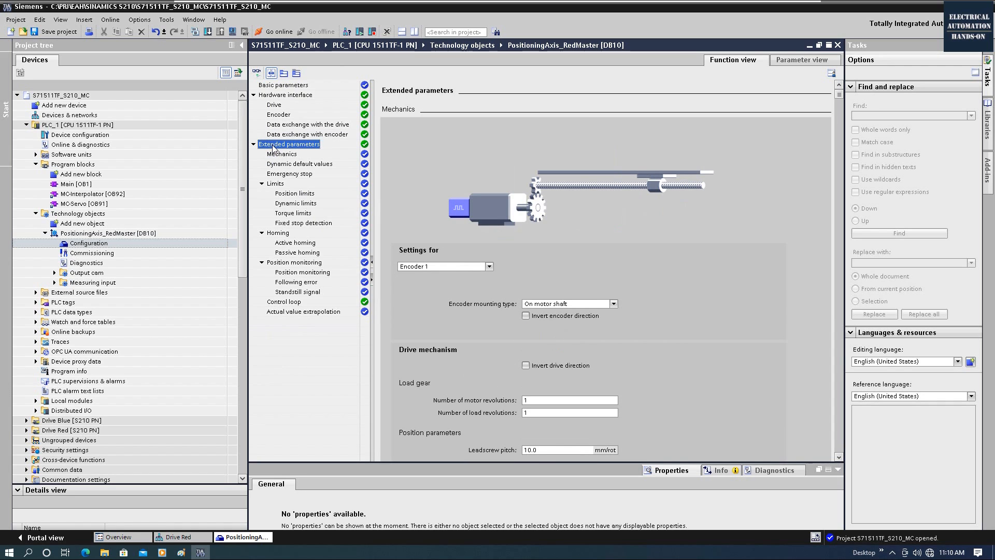
click(280, 155)
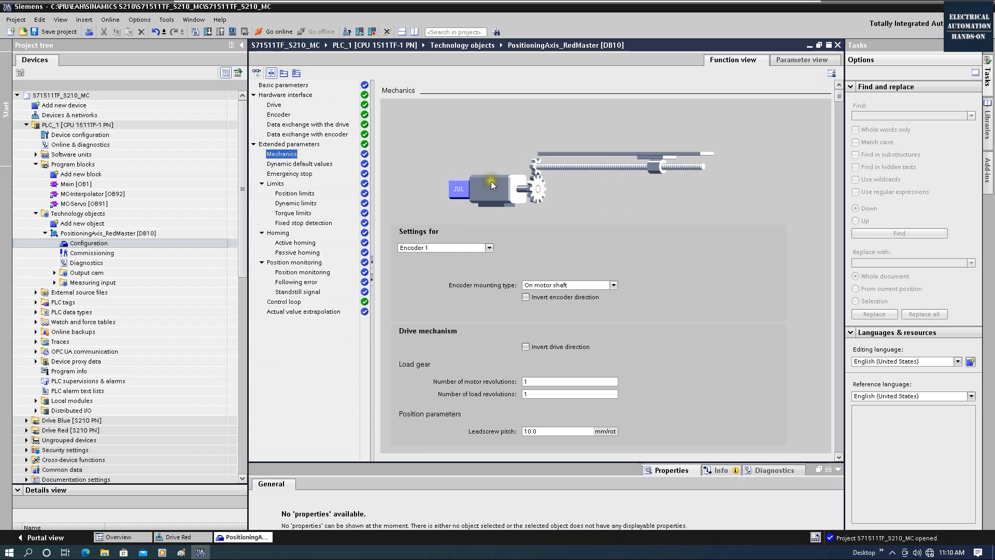
scroll(454, 280, down, 1)
scroll(691, 231, down, 2)
scroll(553, 140, up, 1)
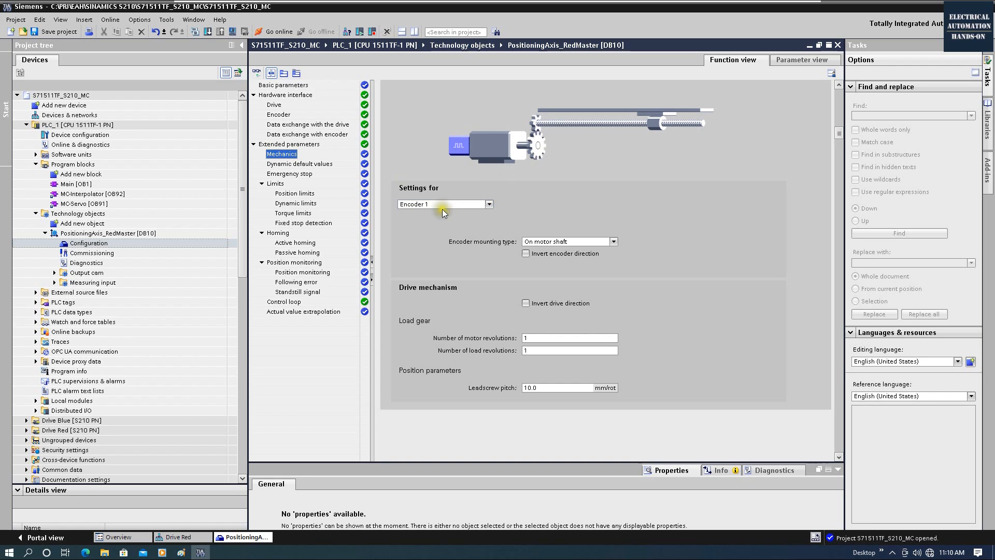
click(488, 205)
click(457, 143)
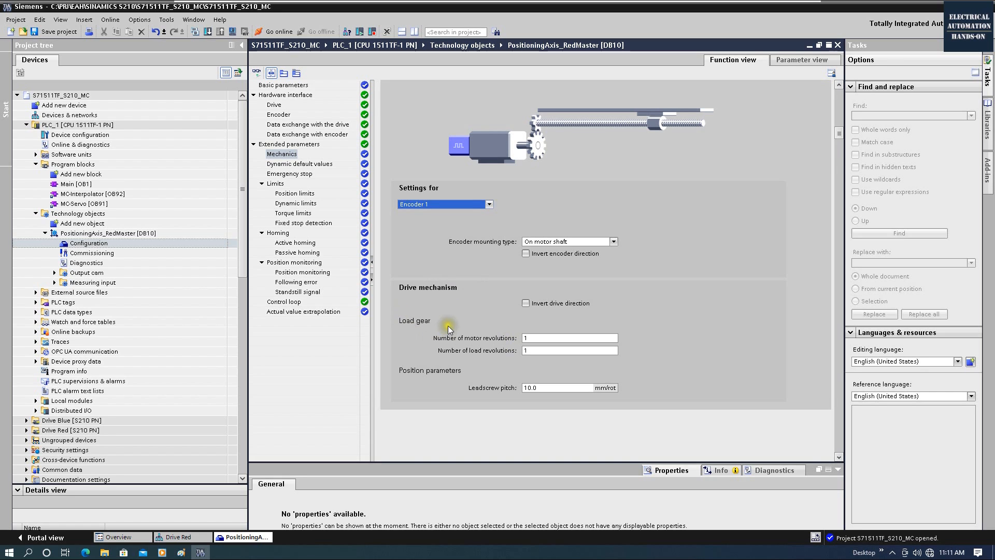
Set the load gear ratio to 10 motor revolutions per 1 load revolution in the mechanics settings.
scroll(449, 326, down, 1)
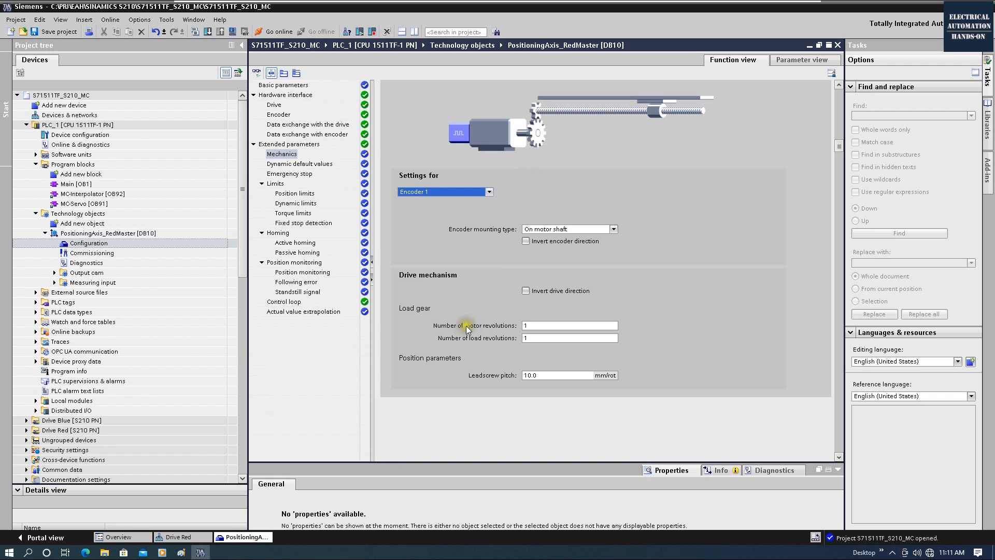
click(527, 325)
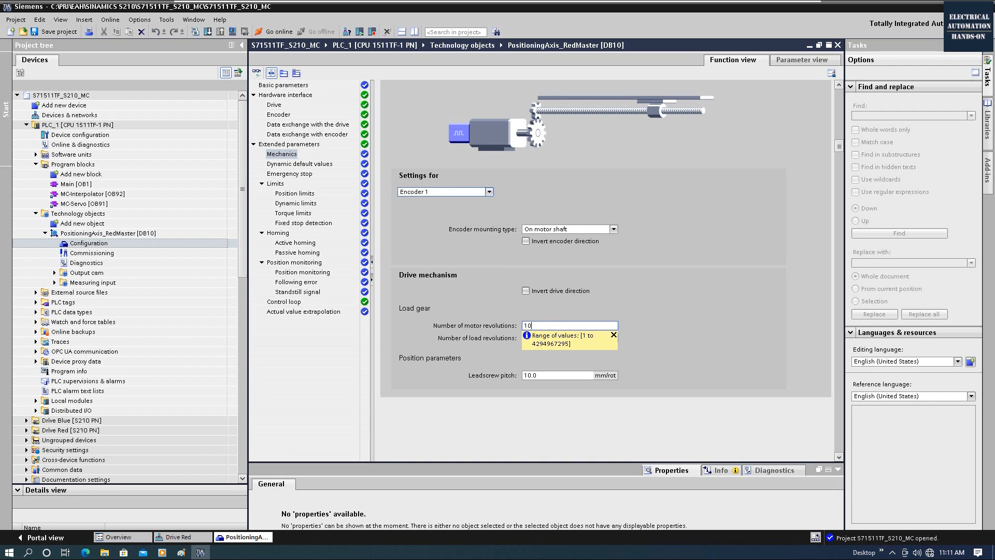
click(666, 254)
drag(537, 326, 461, 327)
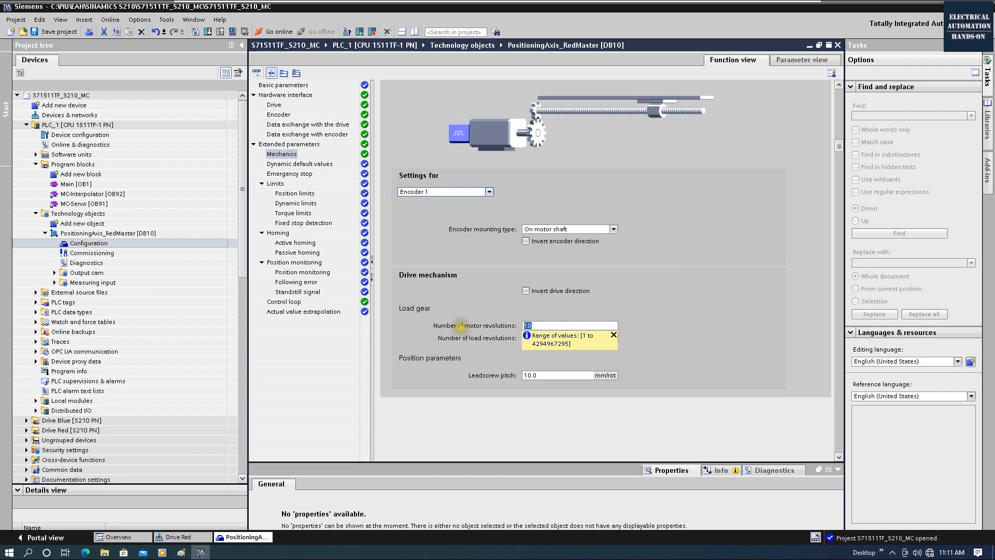
key(Tab)
text(1)
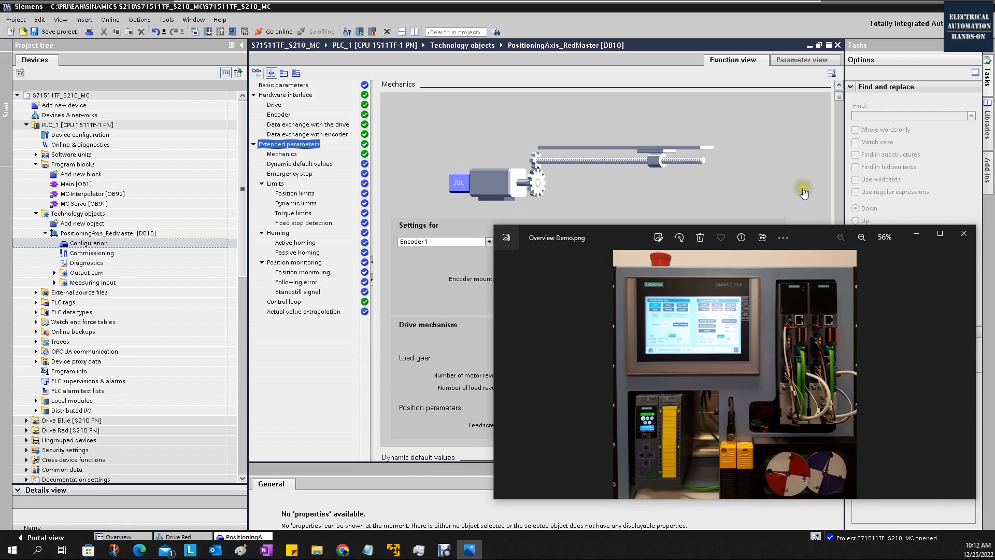
View the photo Overview Demo.png to examine the demo rig's two motor discs.
drag(770, 399, 770, 349)
drag(822, 233, 817, 186)
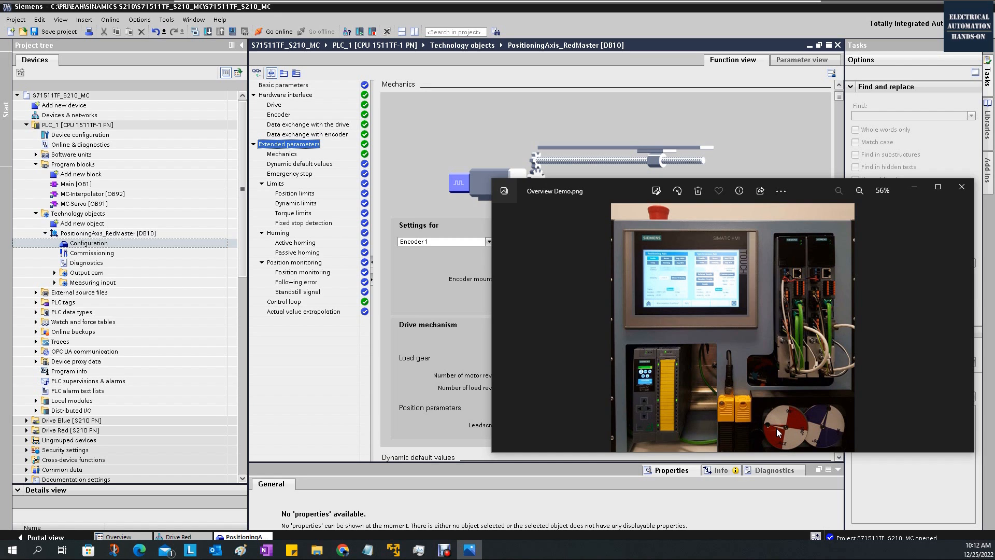
click(818, 427)
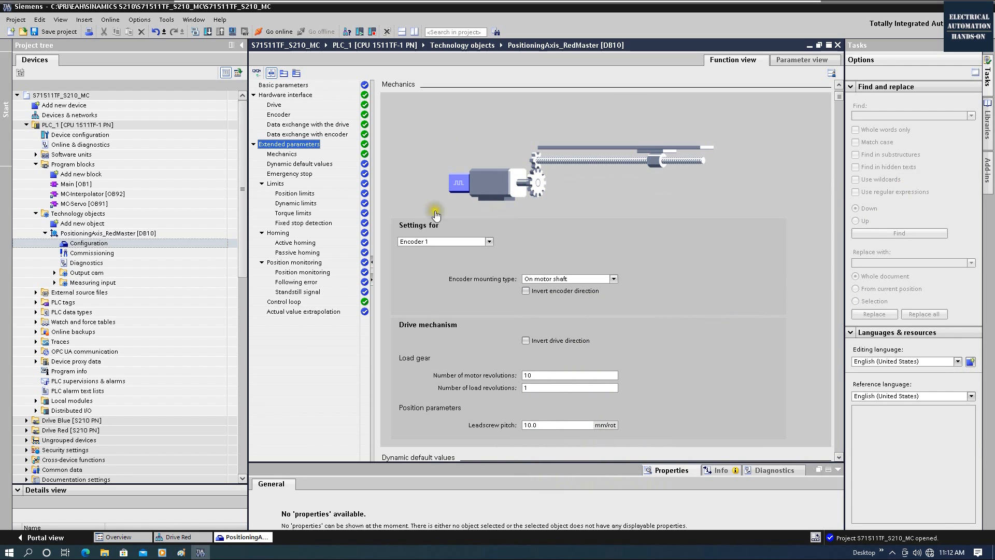
click(772, 219)
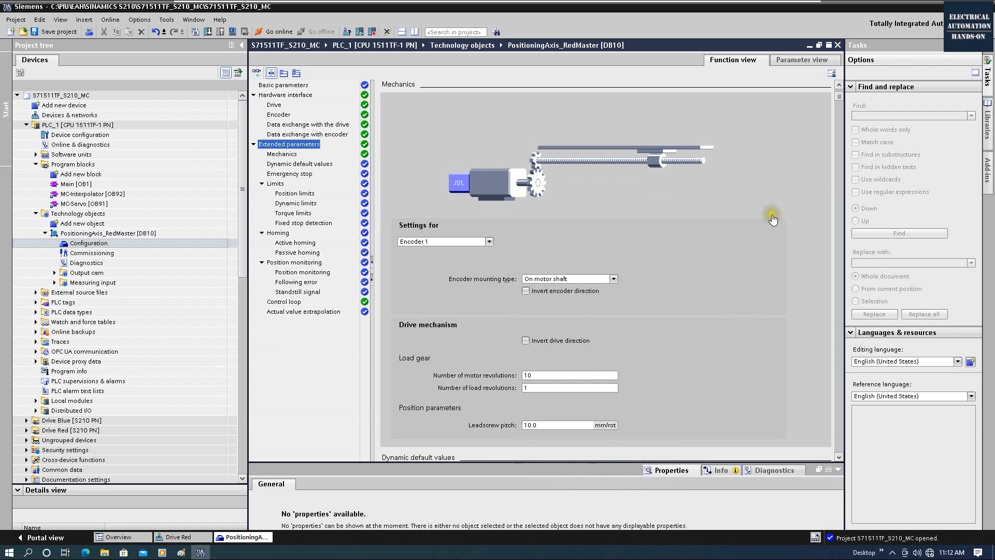
In the axis's basic parameters, change the axis type to Rotary and accept resetting the configuration to default values.
click(290, 86)
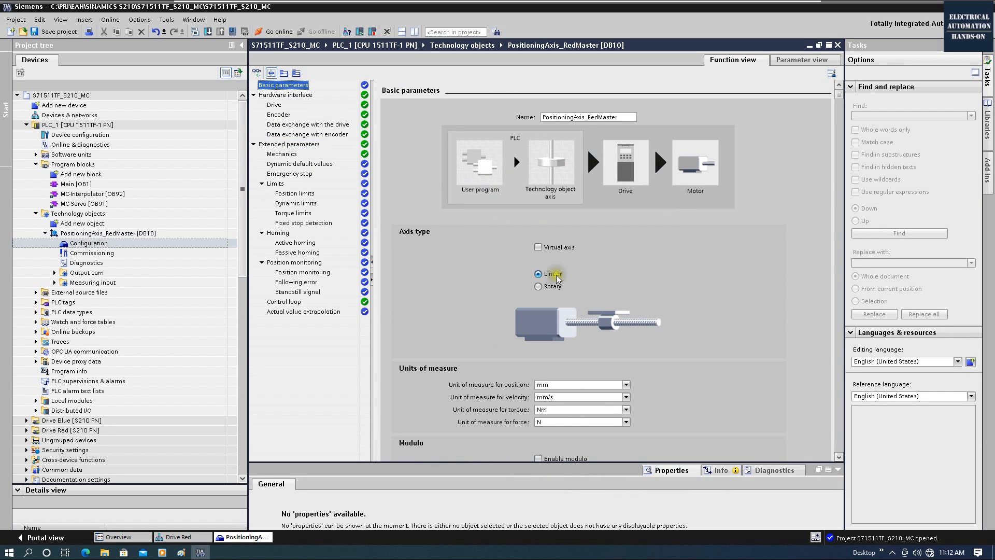
scroll(612, 307, down, 2)
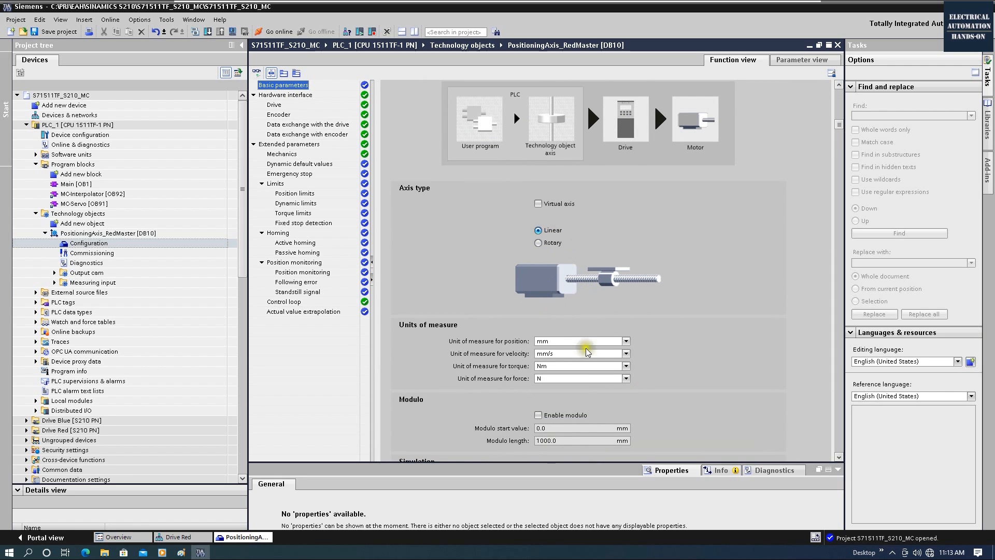
scroll(559, 355, down, 1)
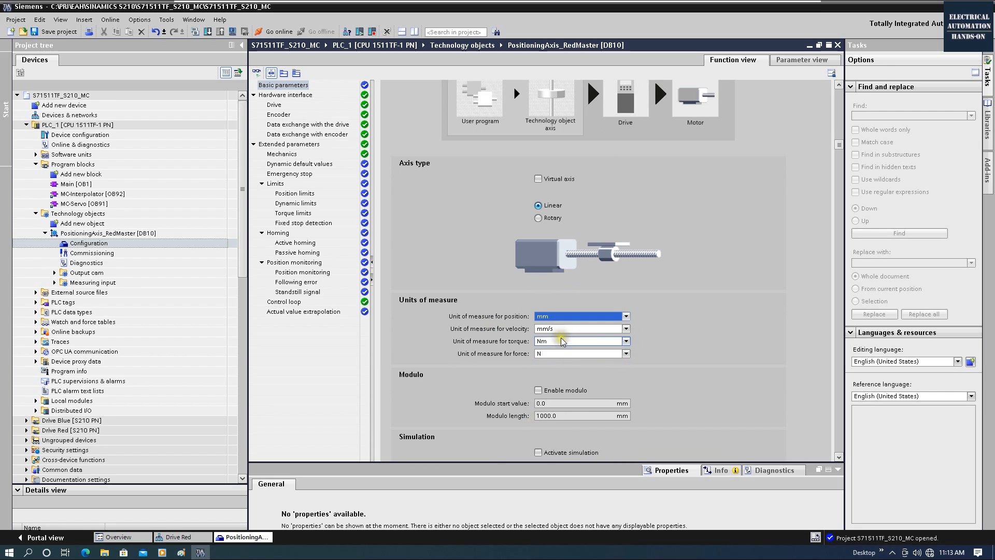
click(538, 218)
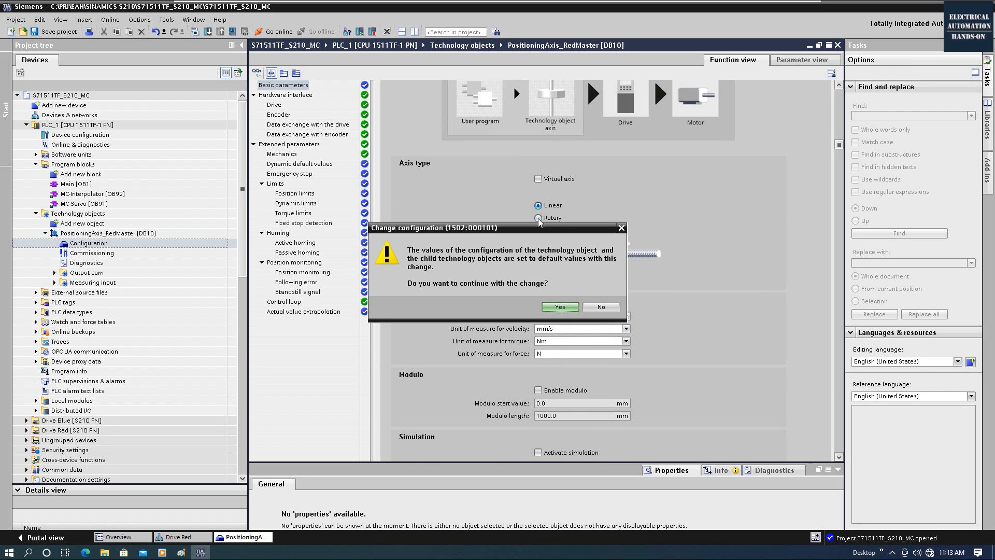
click(560, 307)
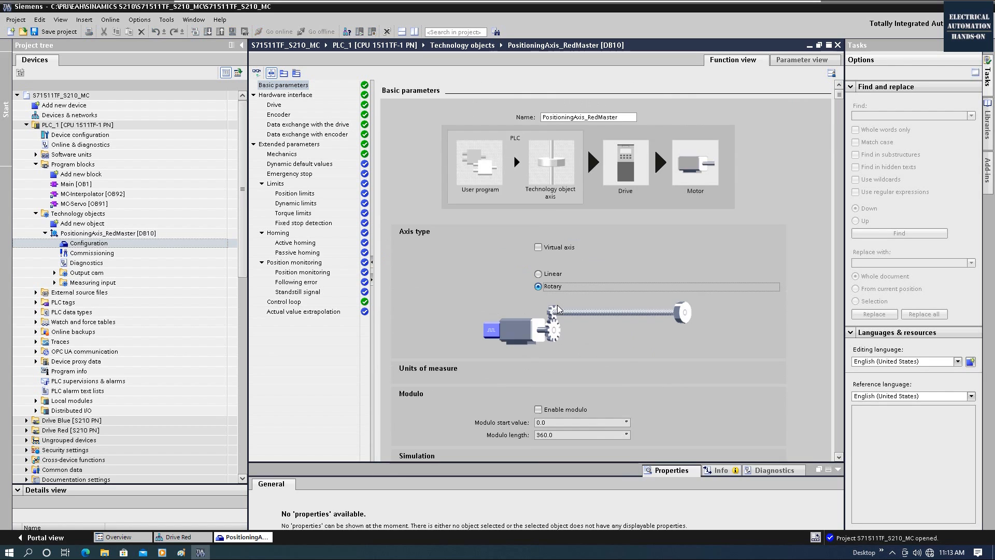
Review the rotary axis's units of measure for position and torque along with its modulo settings.
scroll(554, 282, down, 3)
click(615, 280)
click(616, 283)
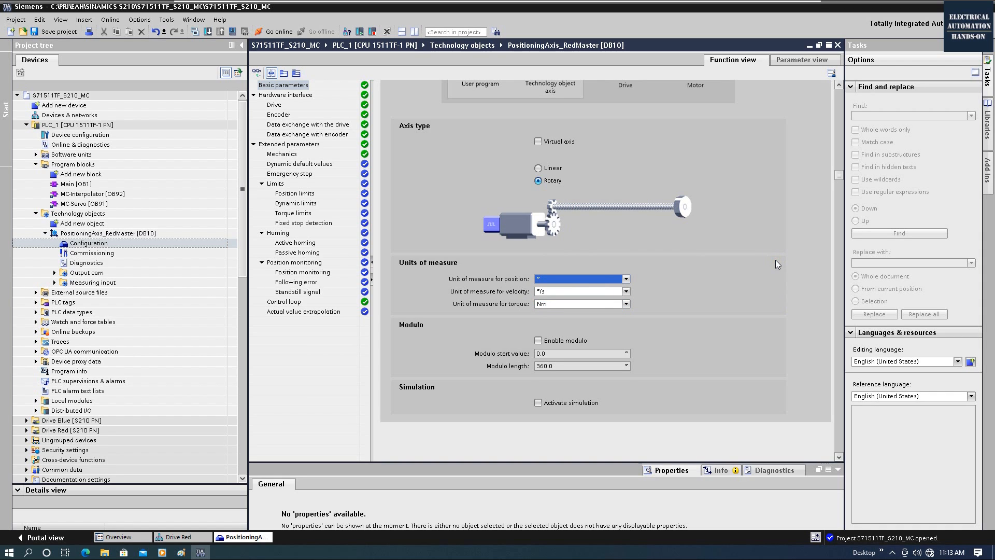
click(628, 302)
click(628, 302)
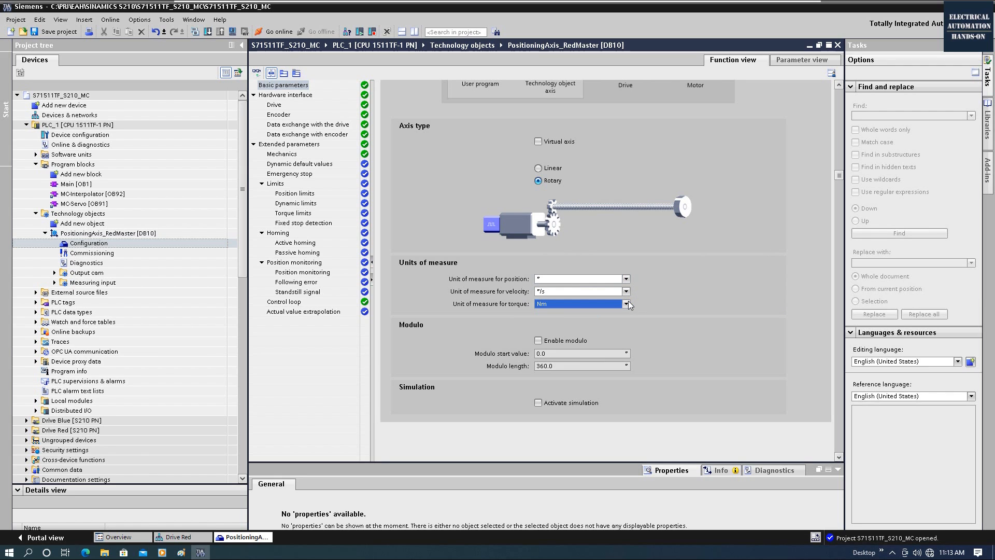
scroll(812, 303, up, 2)
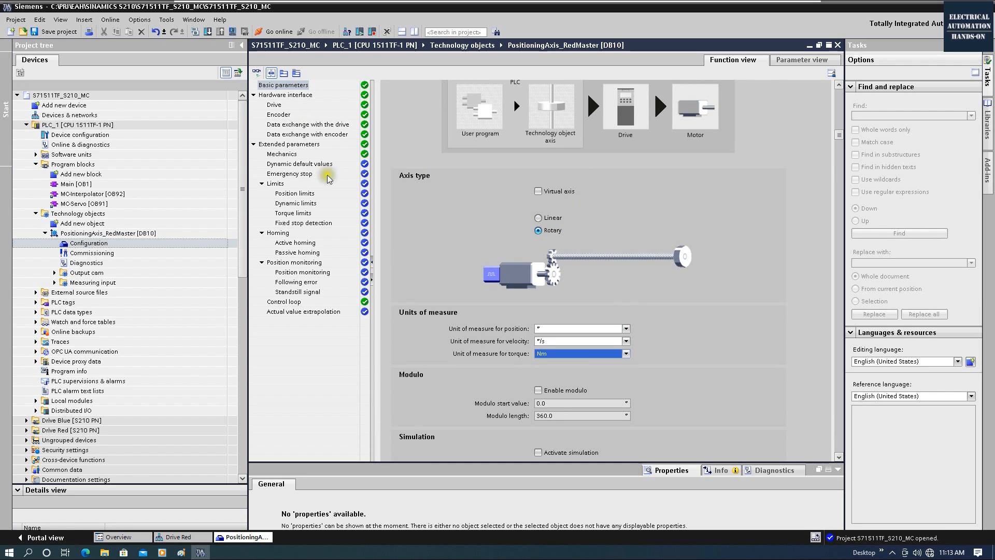
Return to the mechanics settings and review the rotary axis's load gear values and drive direction inversion option.
click(283, 155)
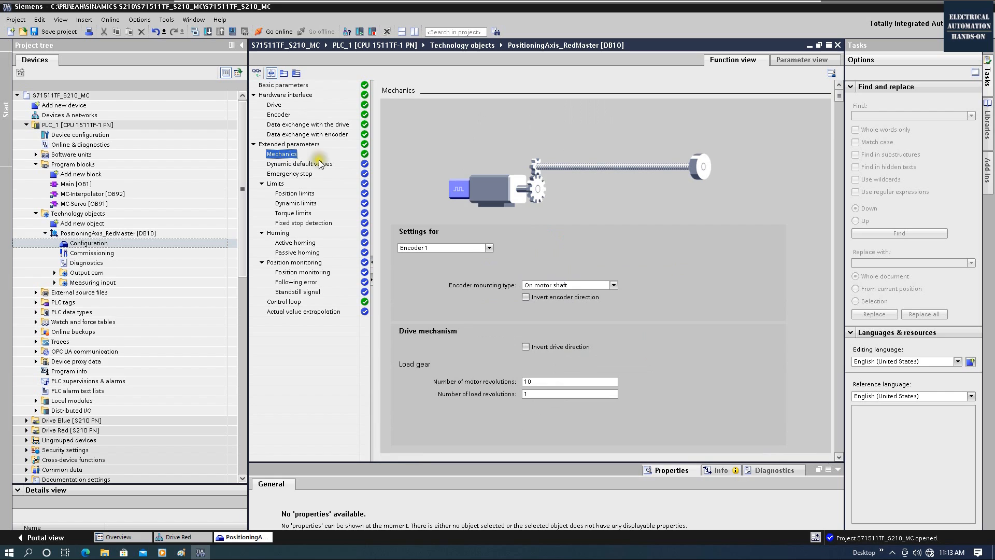
scroll(570, 384, down, 2)
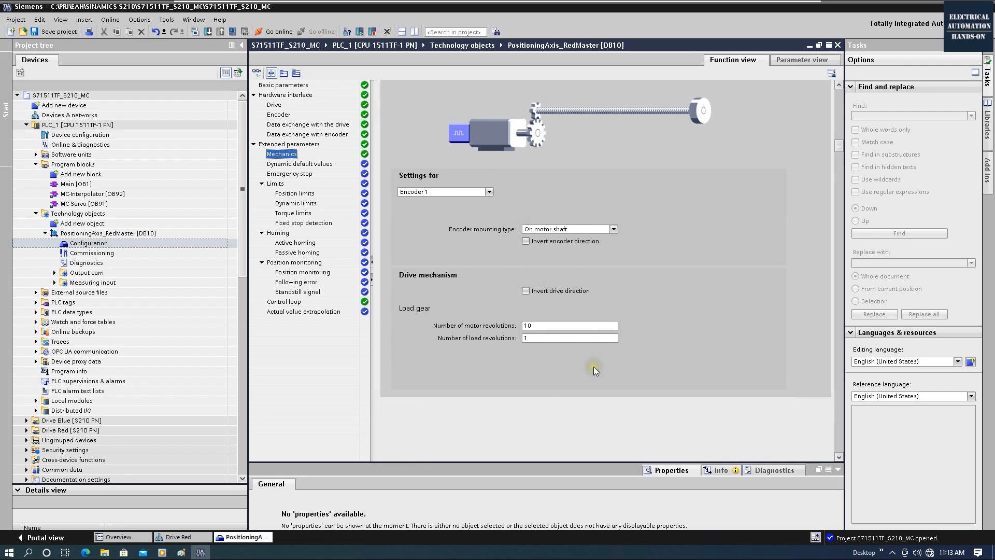
scroll(517, 241, up, 1)
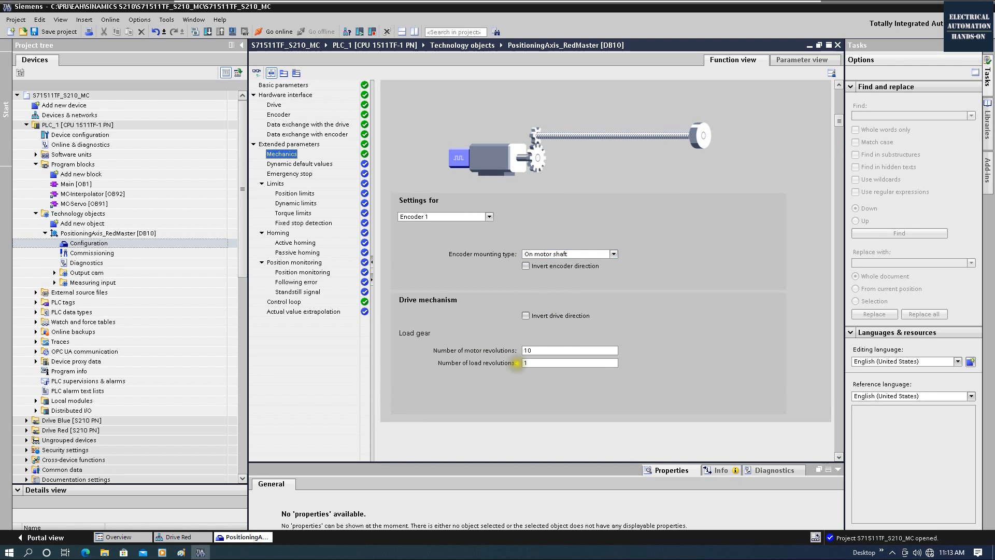
click(524, 352)
click(526, 363)
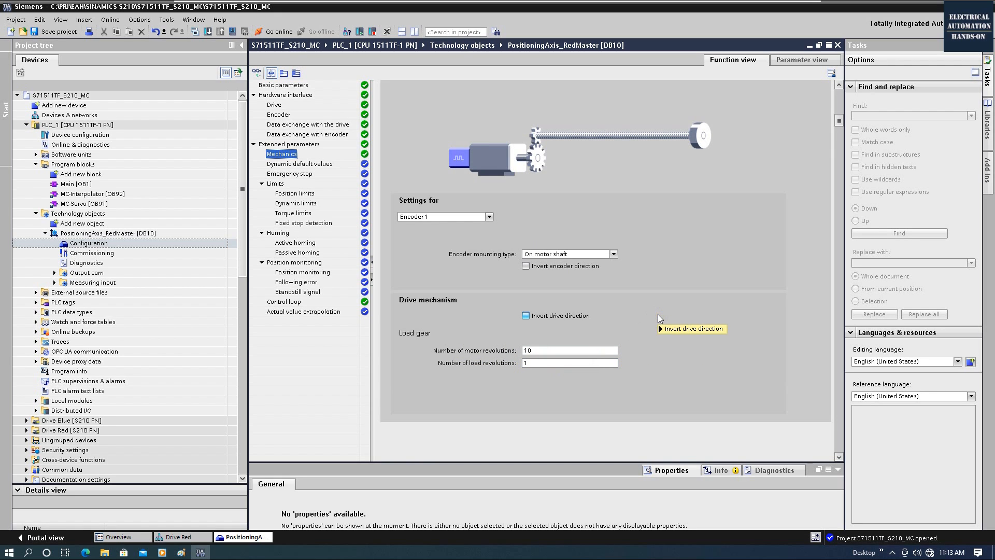
mouse_move(658, 314)
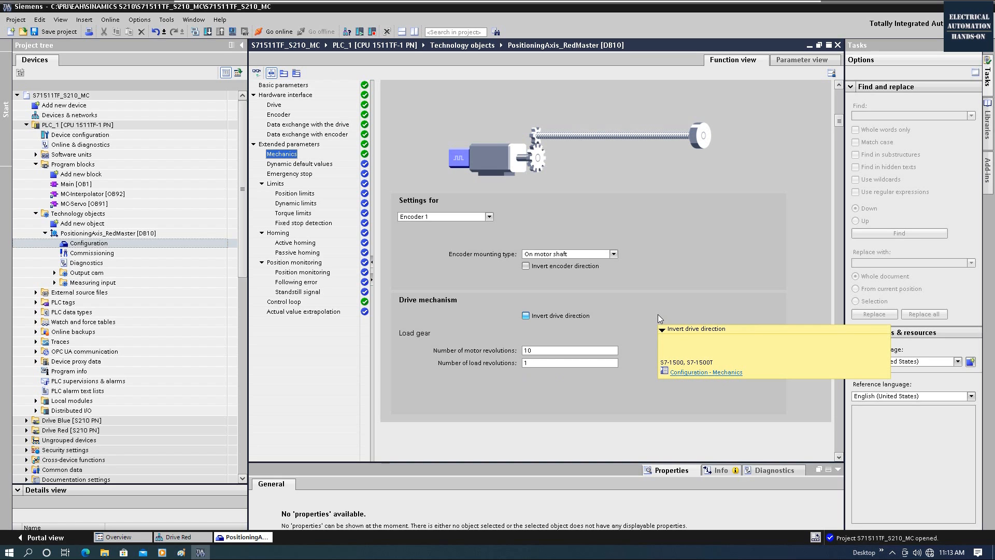
Set the load gear's number of motor revolutions to 1, keeping the number of load revolutions at 1.
click(540, 346)
drag(540, 348, 481, 352)
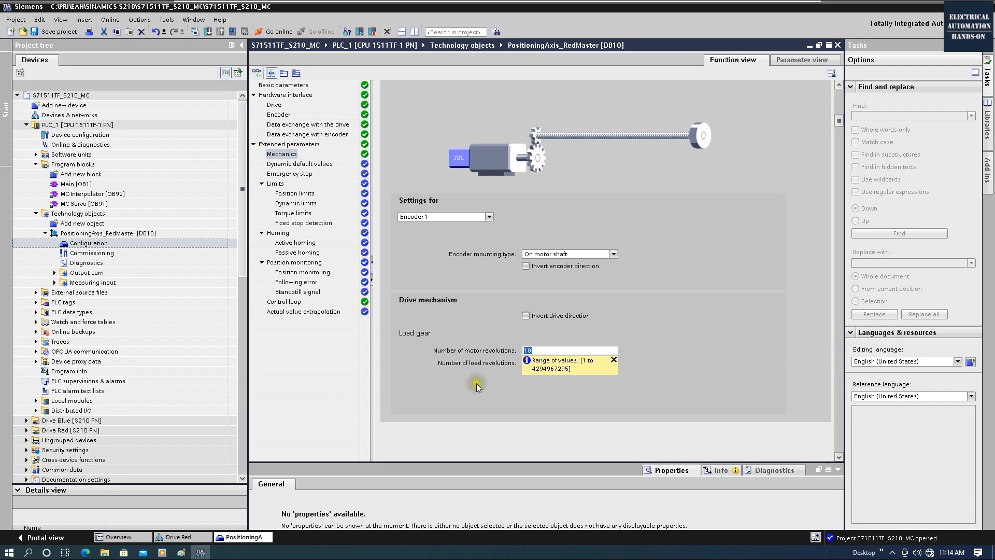
key(Tab)
text(1)
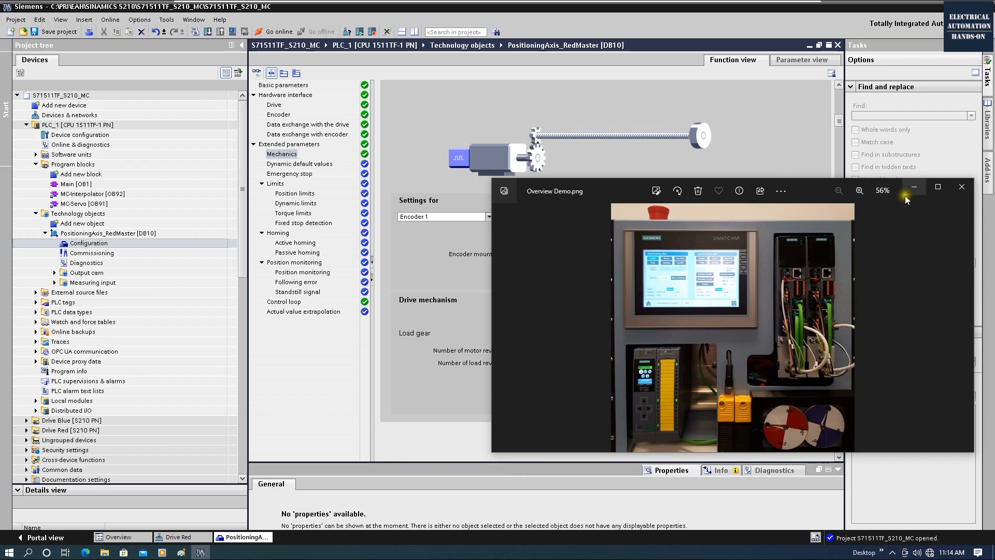
click(532, 349)
key(BackSpace)
click(614, 359)
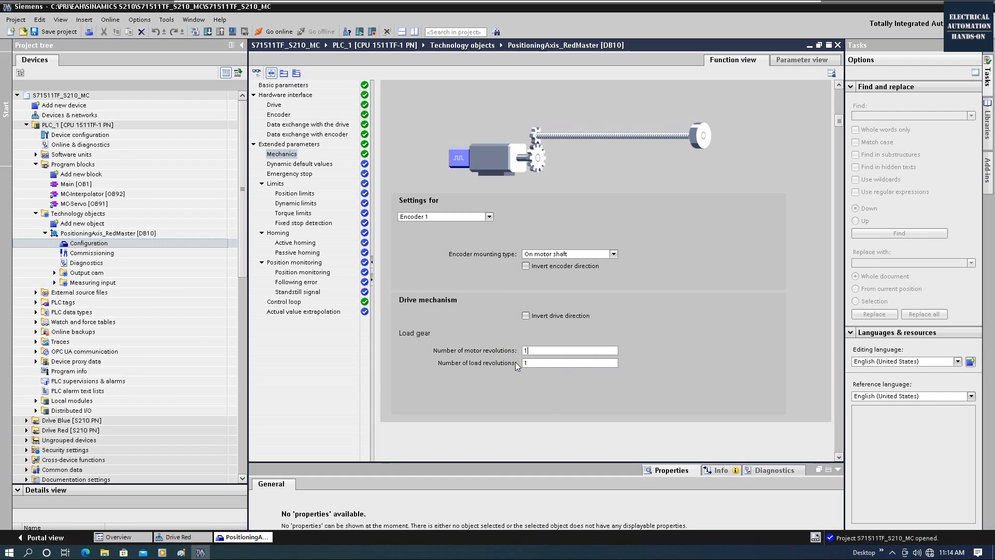
click(529, 363)
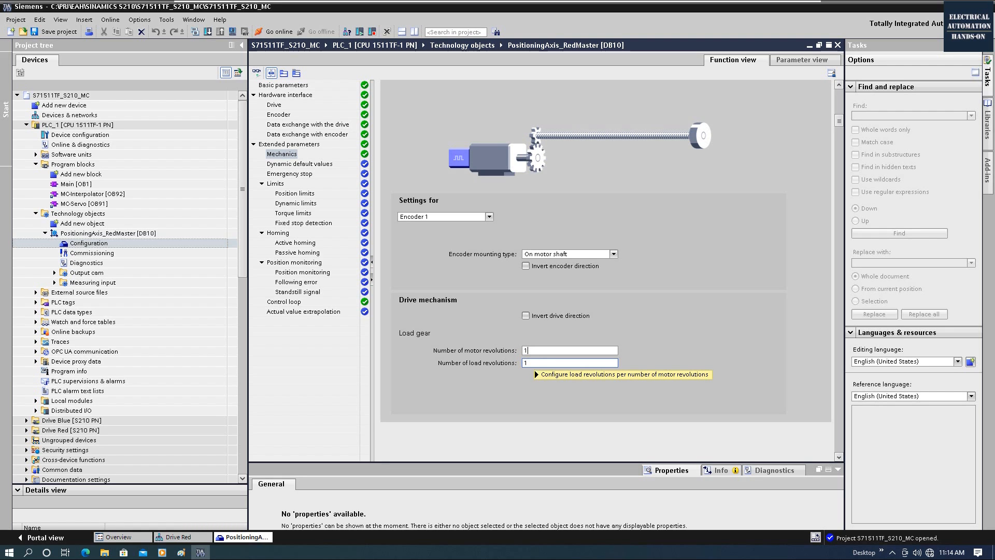
click(525, 350)
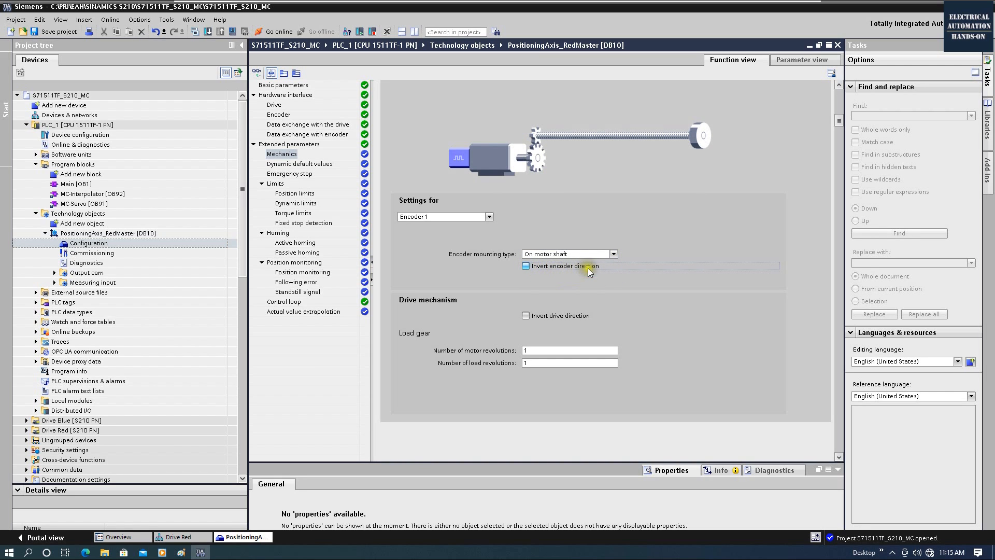
Try inverting both the encoder direction and the drive direction in the mechanics settings, and clear both options again.
scroll(700, 356, up, 2)
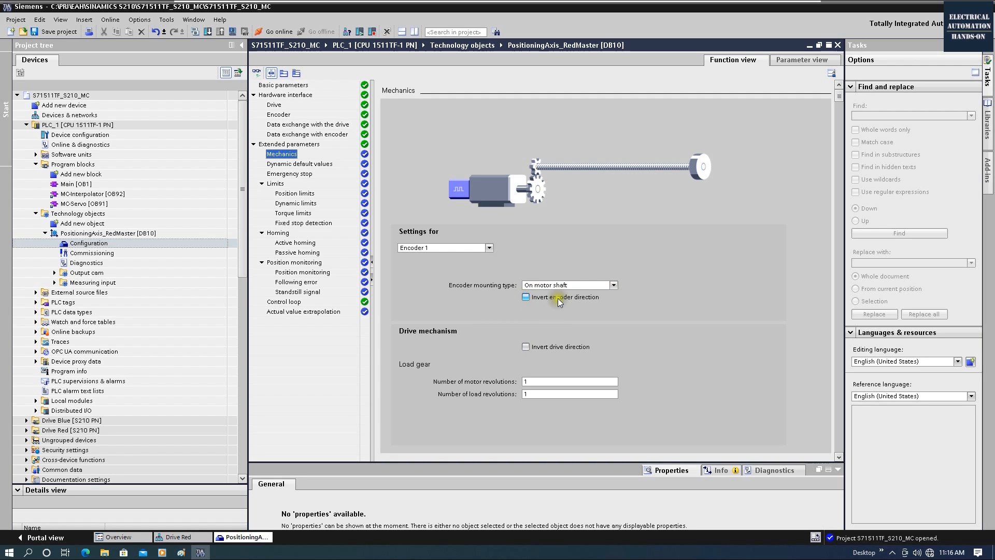
click(526, 298)
click(526, 346)
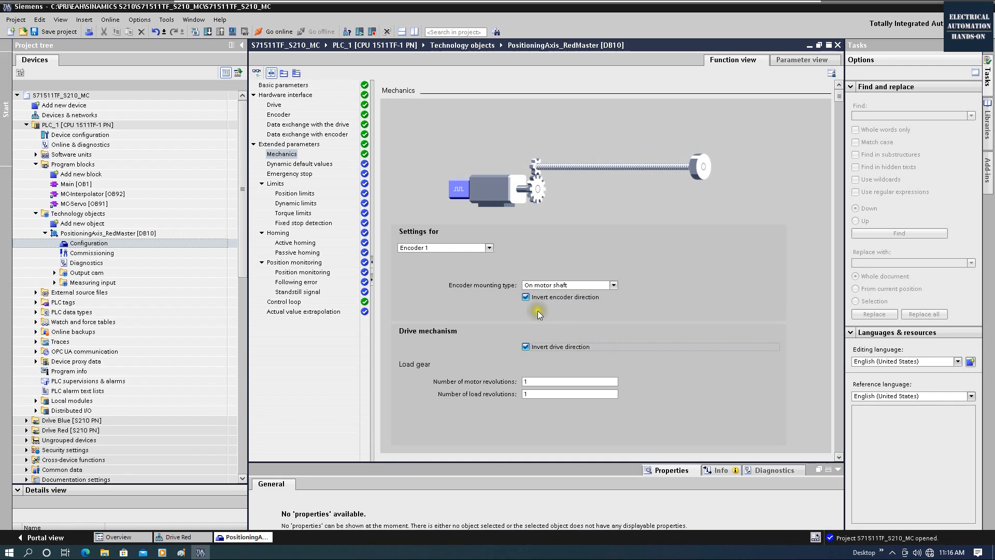
click(526, 298)
click(526, 347)
click(282, 154)
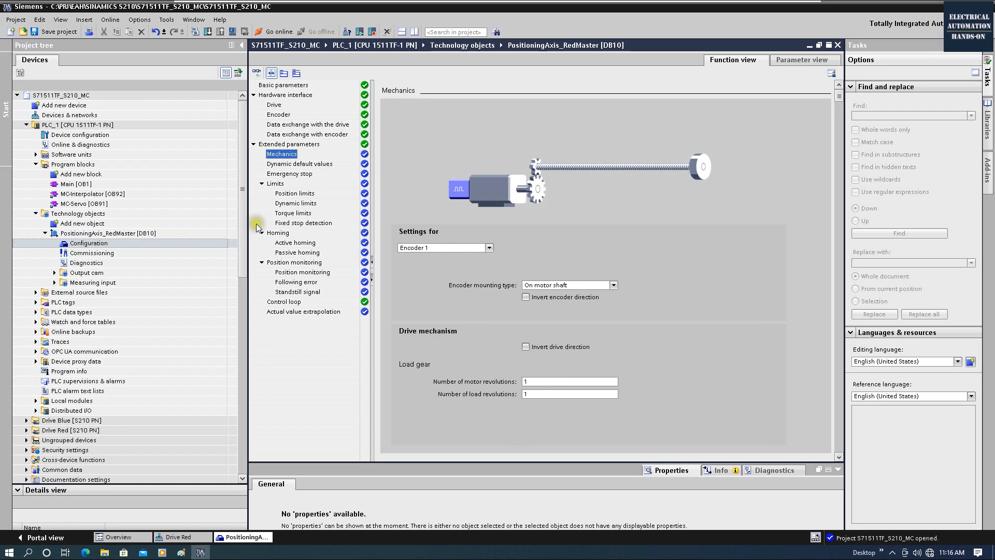
In the dynamic default values, set both the acceleration and the deceleration to 7200.0 °/s².
click(283, 164)
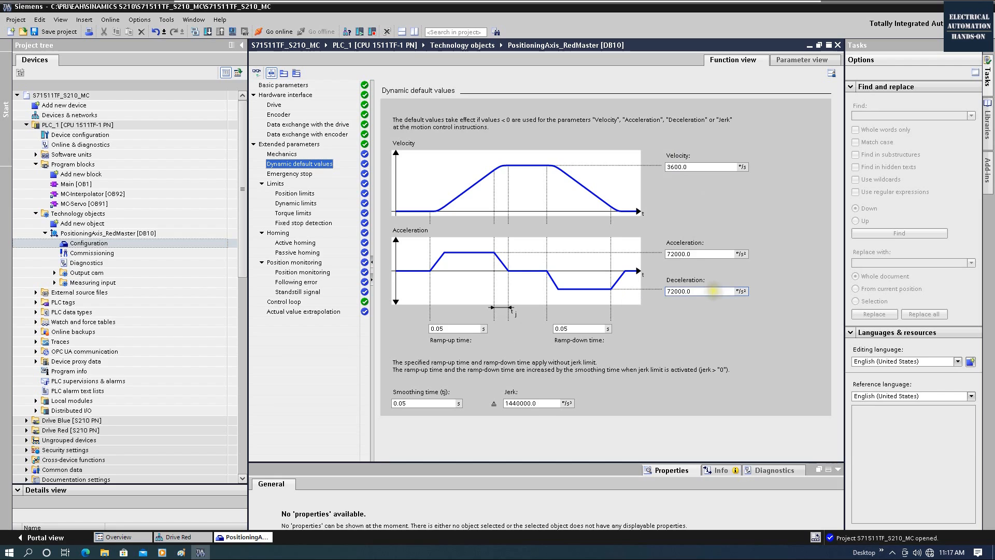
click(683, 253)
key(Delete)
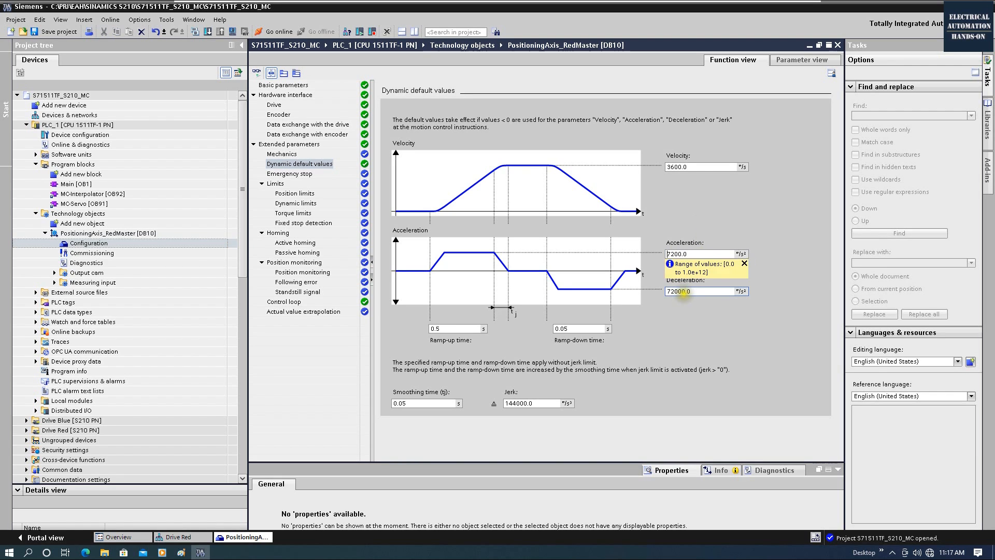
click(683, 291)
key(Delete)
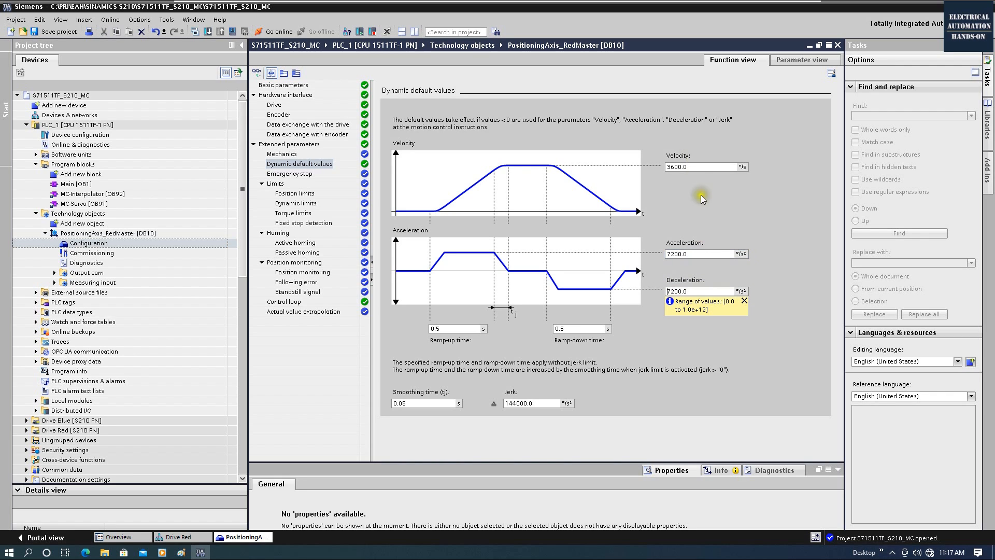
click(679, 167)
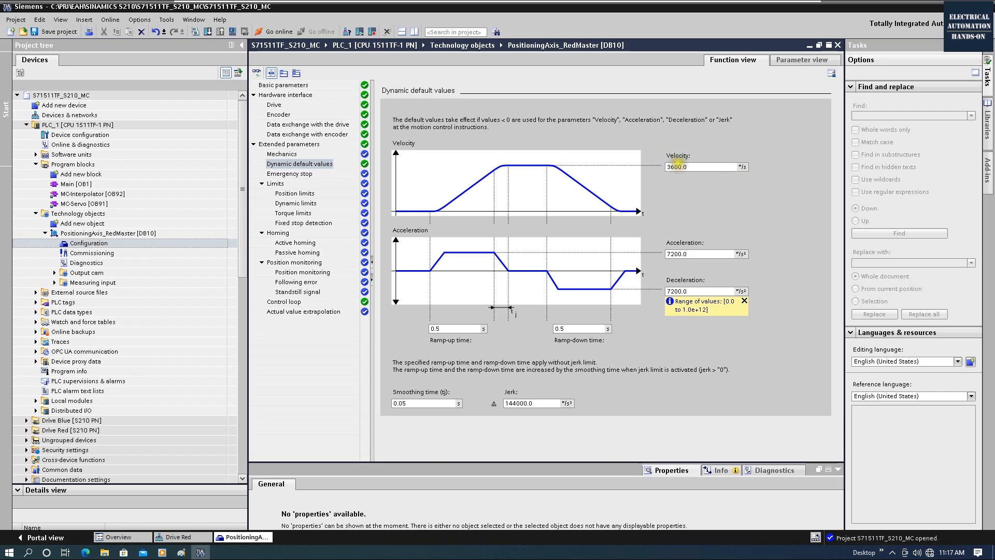
click(677, 254)
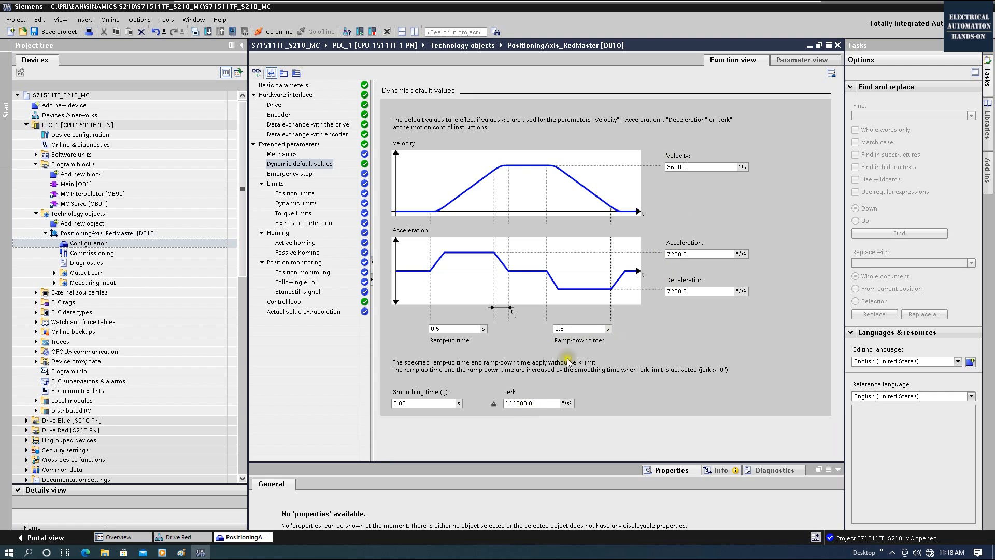
click(672, 254)
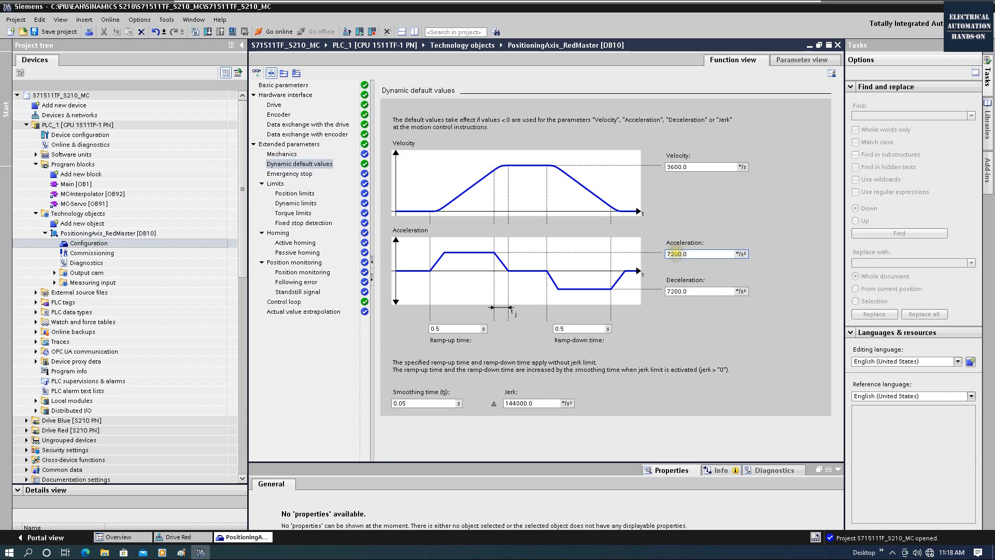
click(450, 496)
In the emergency stop settings, enter a ramp-down time of 0.5 s and set the emergency deceleration to 3600.0 °/s².
click(303, 174)
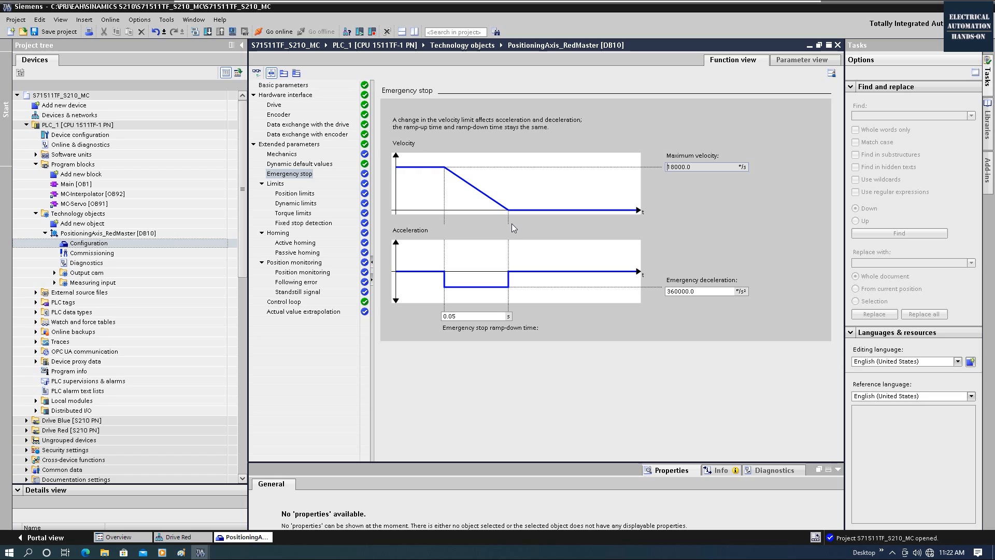
click(469, 316)
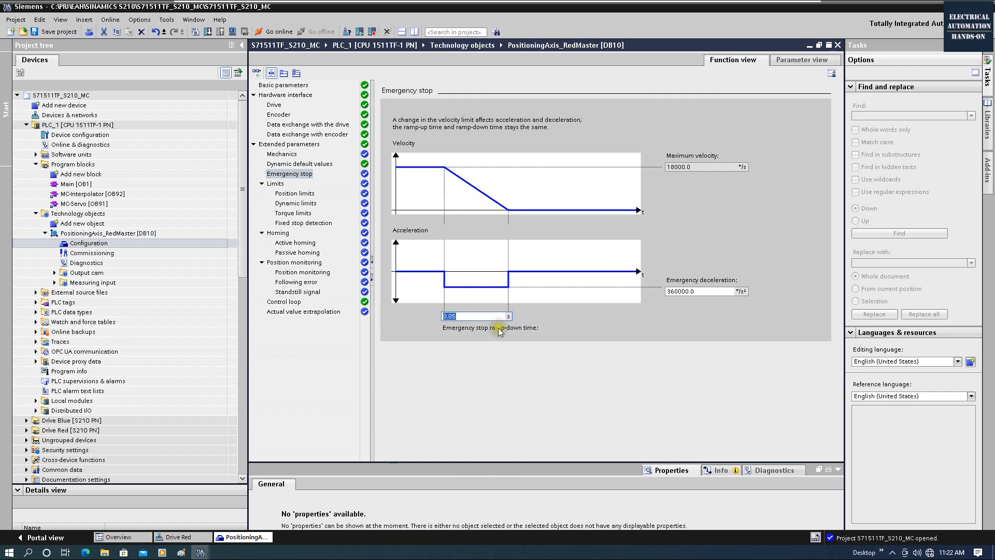
text(0.5)
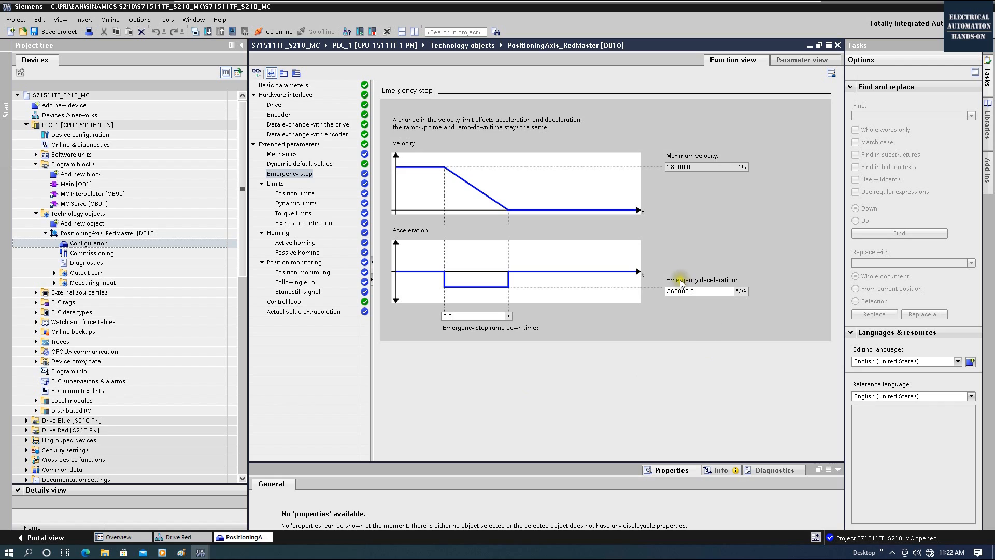
click(669, 291)
drag(668, 291, 679, 291)
key(BackSpace)
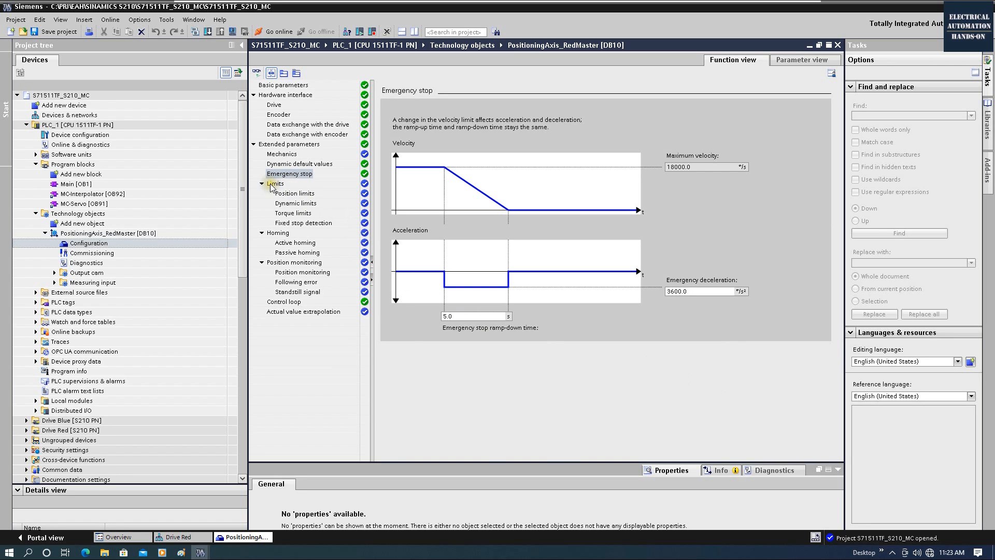
In the position limits, temporarily enable the hardware limit switches to set the negative switch's level selection to Low level.
click(275, 184)
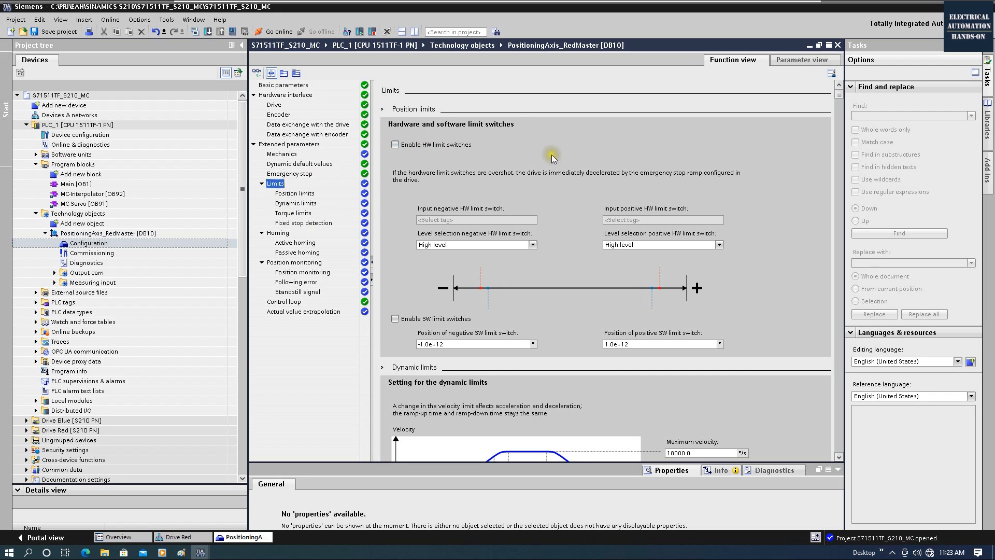
click(293, 194)
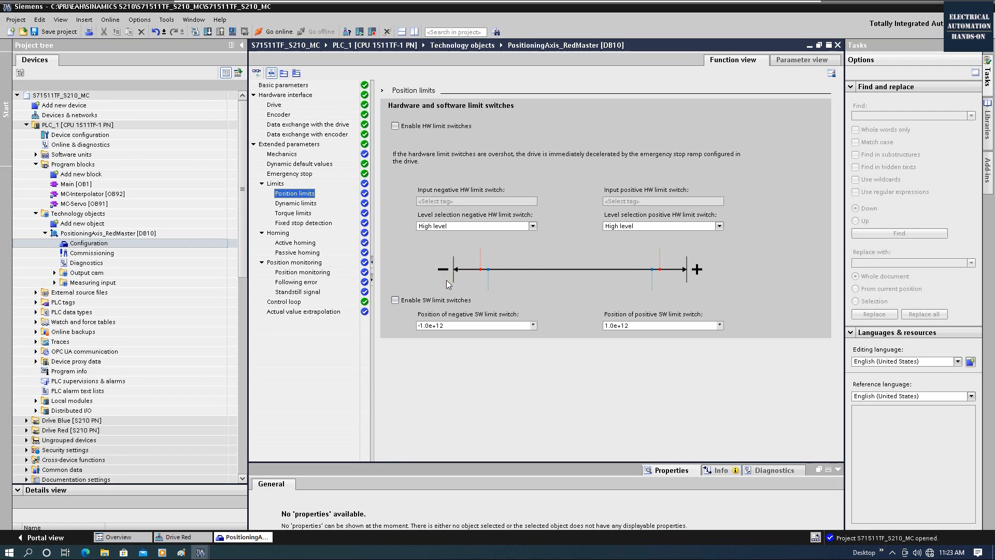
click(395, 126)
click(477, 201)
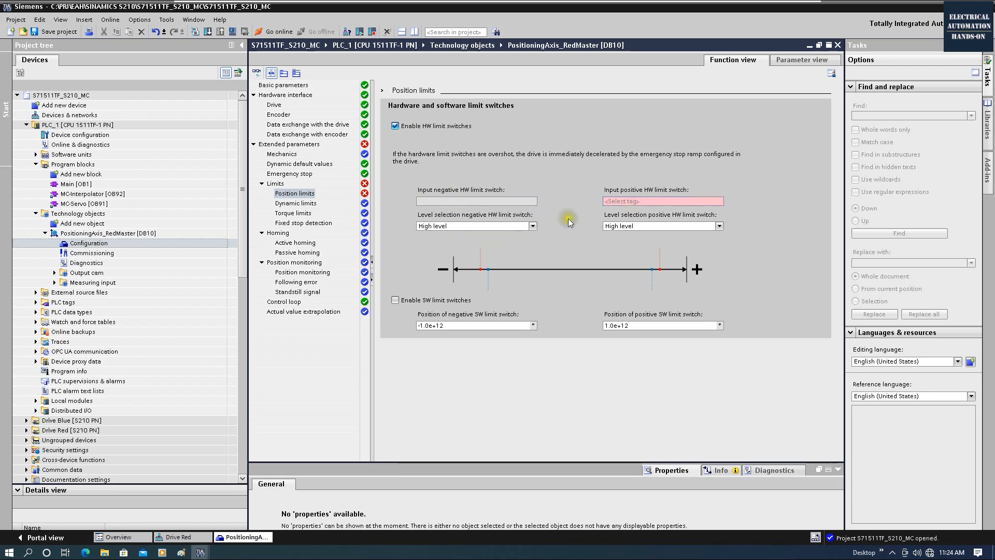
click(466, 225)
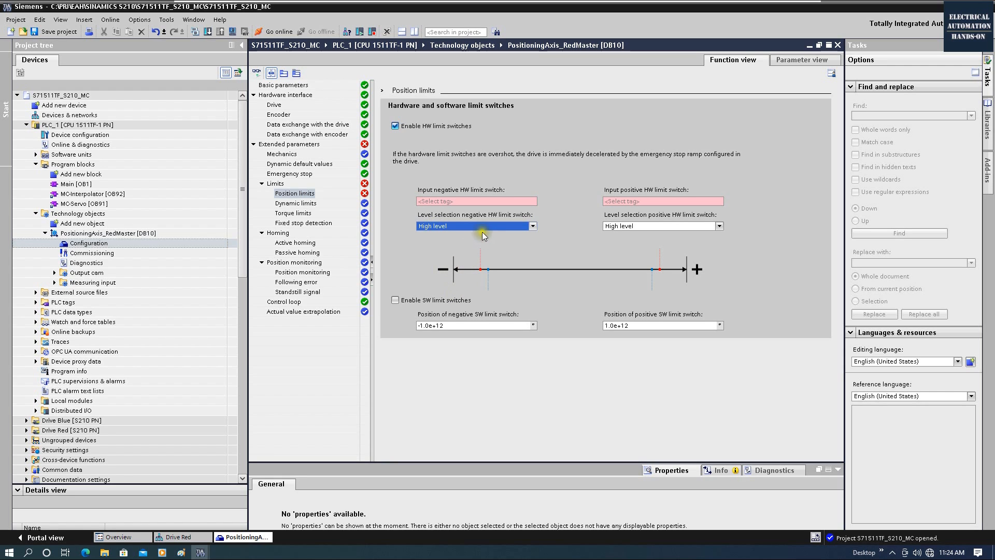
click(483, 226)
click(445, 241)
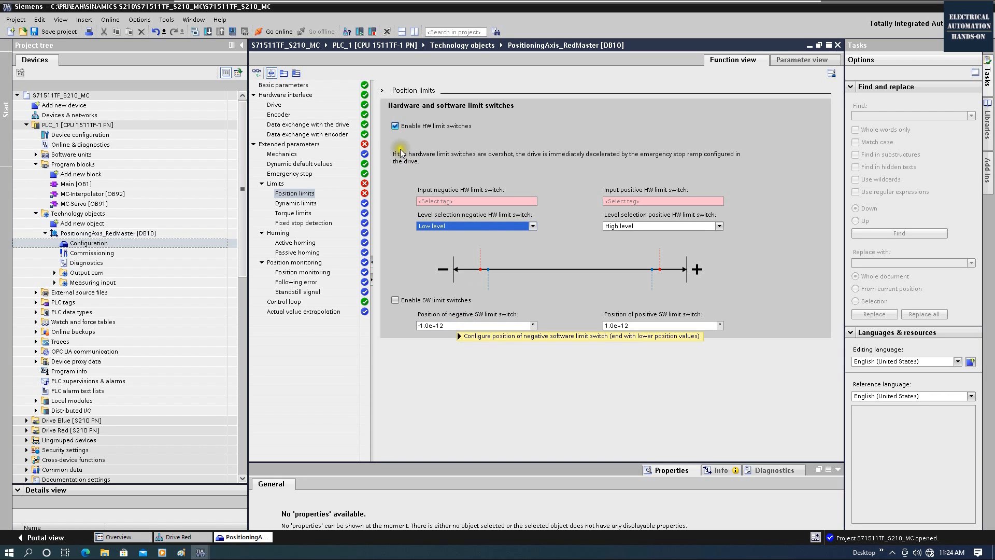
click(395, 126)
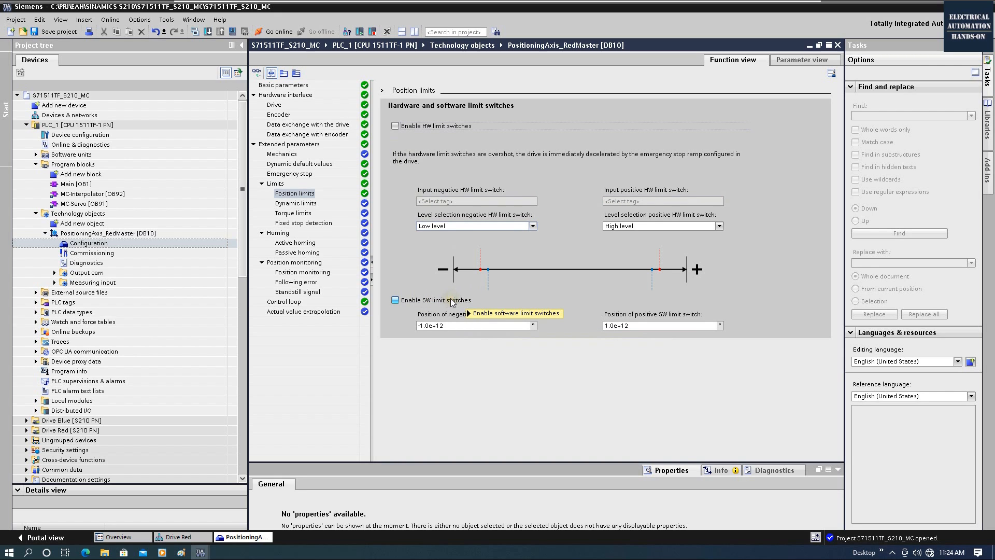
mouse_move(453, 299)
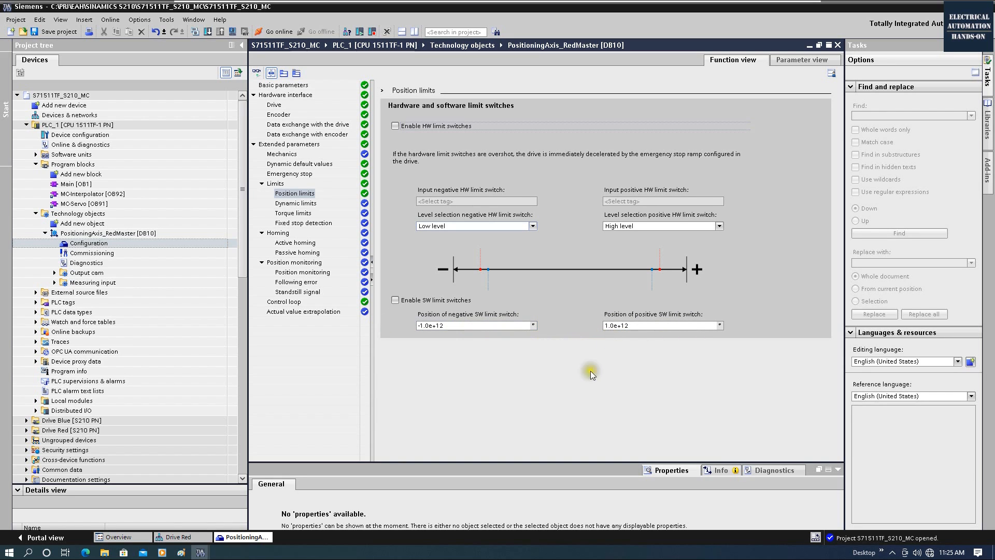
Compare the axis's dynamic limits with its dynamic default values for velocity, acceleration and deceleration.
click(297, 205)
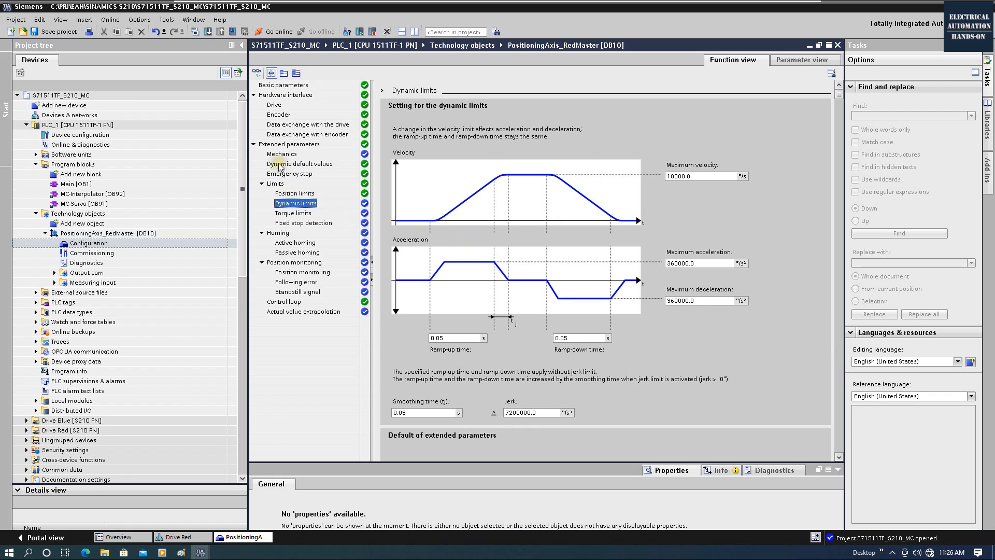
click(303, 165)
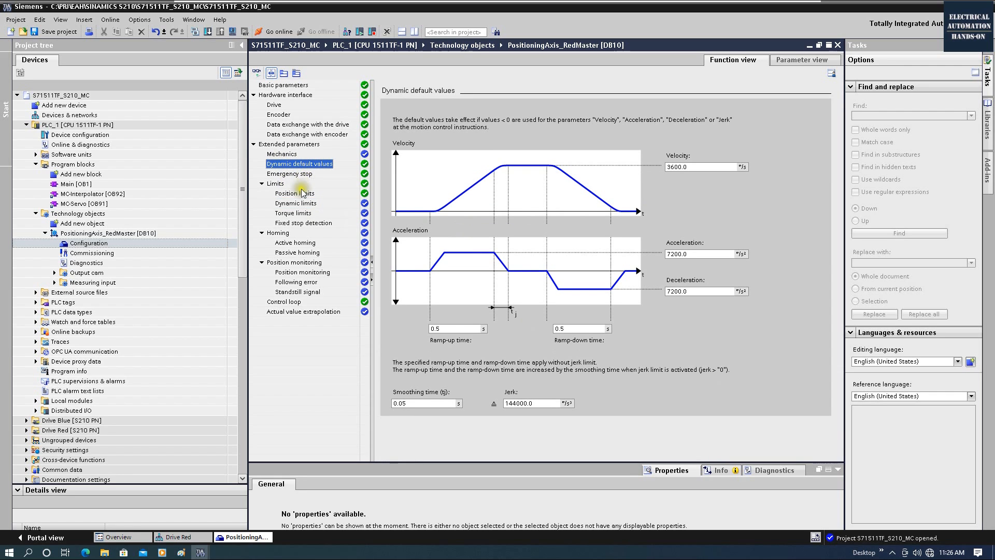
click(296, 203)
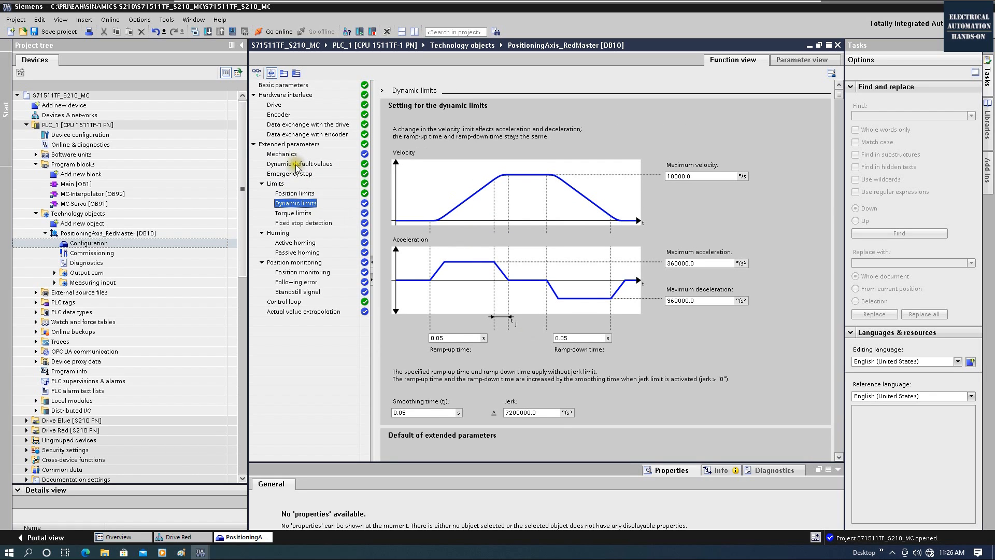
click(297, 164)
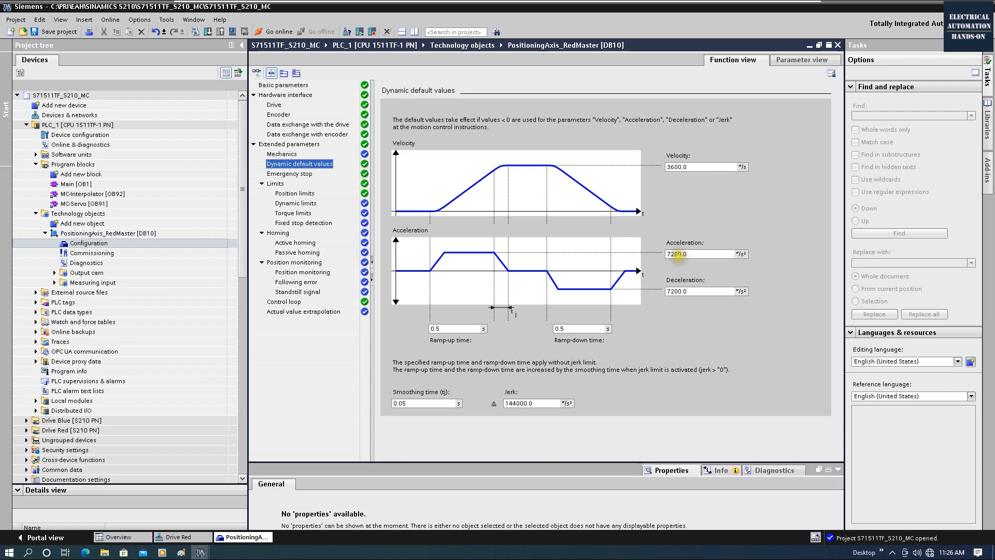
click(294, 204)
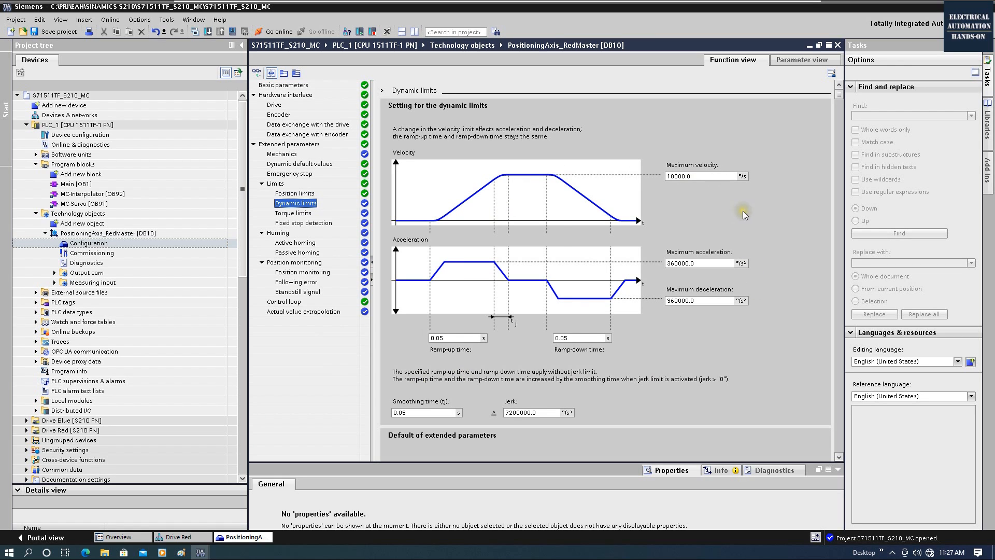
Examine the maximum velocity in the dynamic limits against the axis's units of measure in the basic parameters.
click(743, 172)
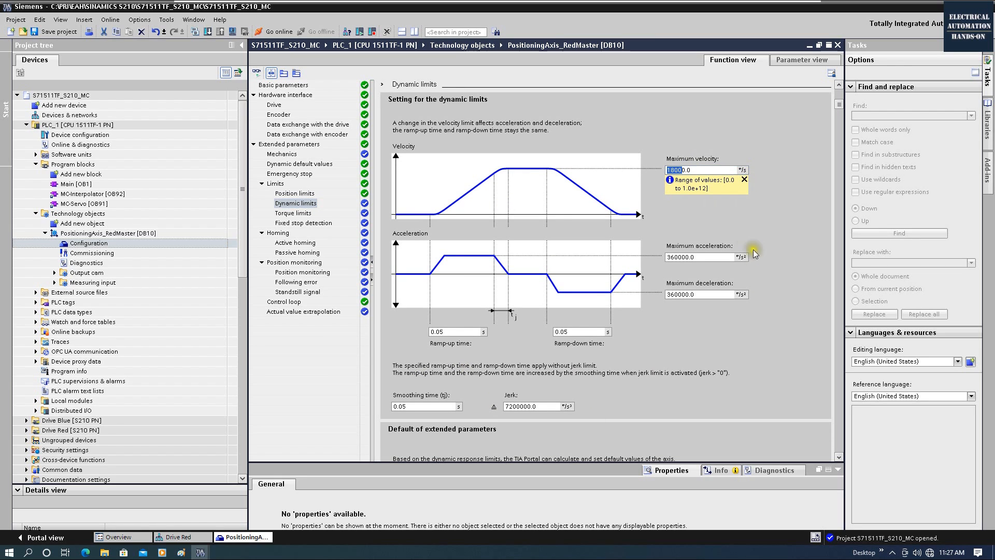
click(280, 86)
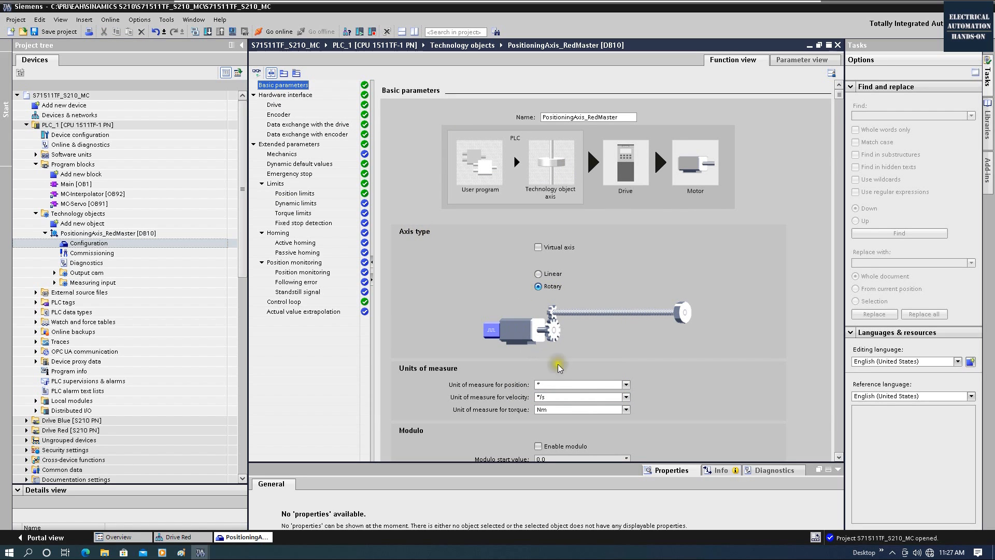
click(539, 385)
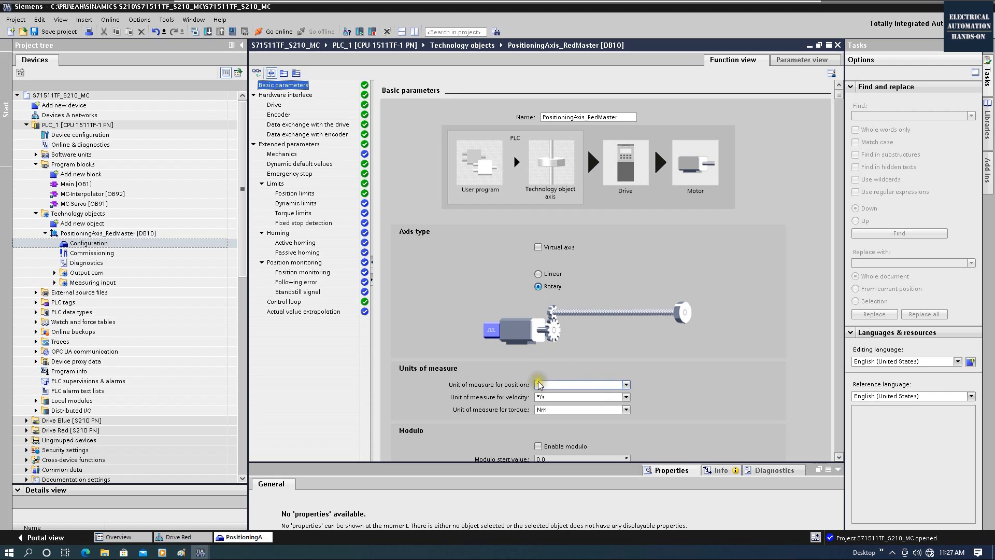
click(294, 203)
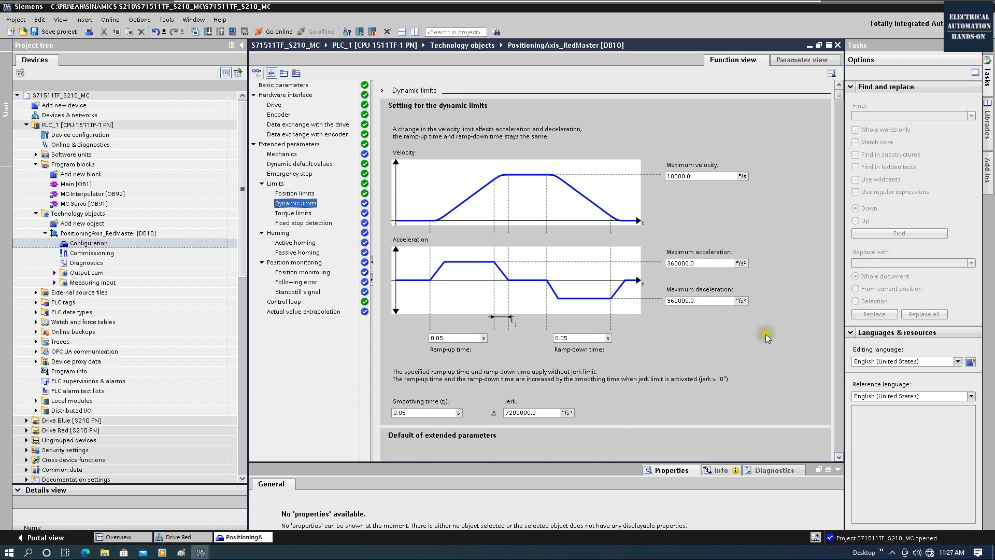
scroll(767, 264, down, 1)
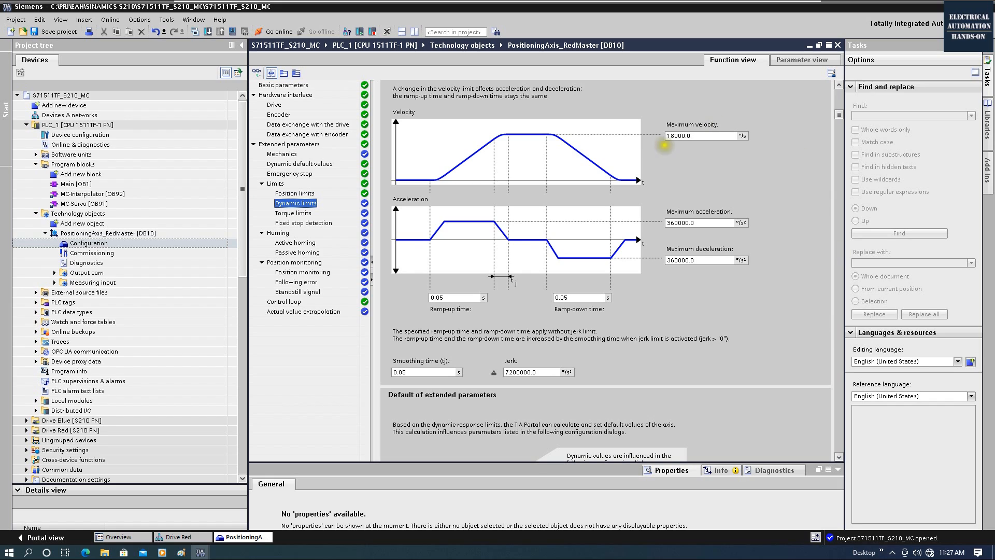
click(689, 136)
In the torque limits, set the default torque limiting to be effective on the motor side.
click(293, 214)
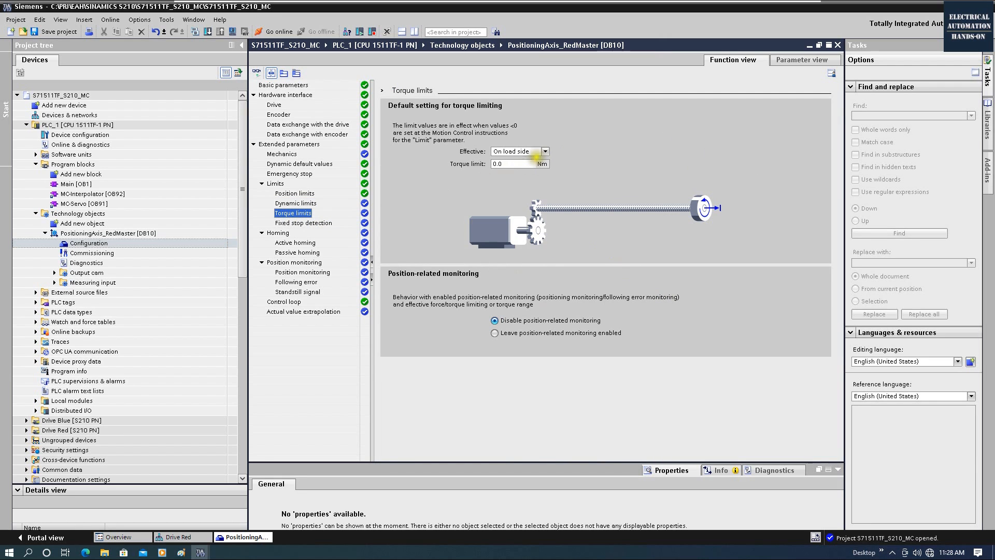
click(535, 153)
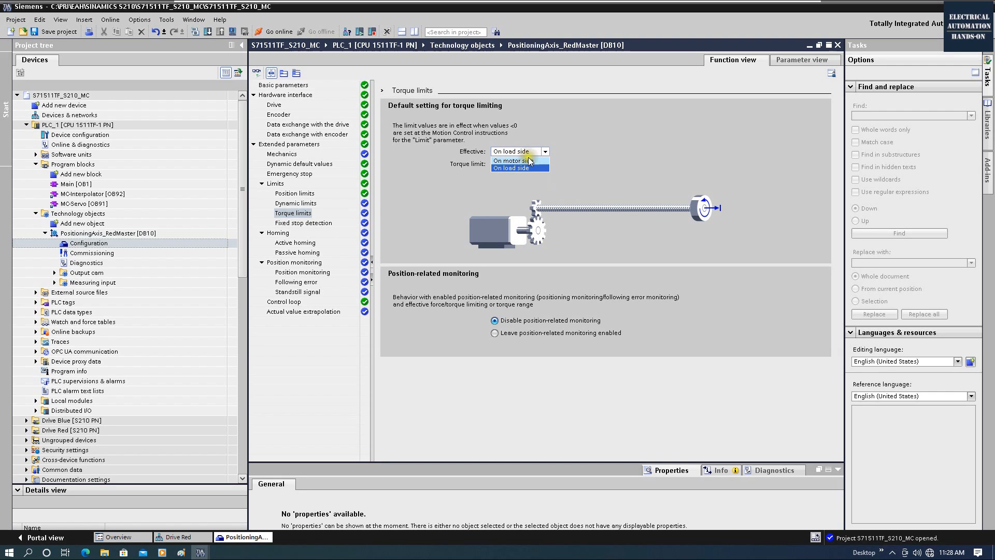
click(619, 141)
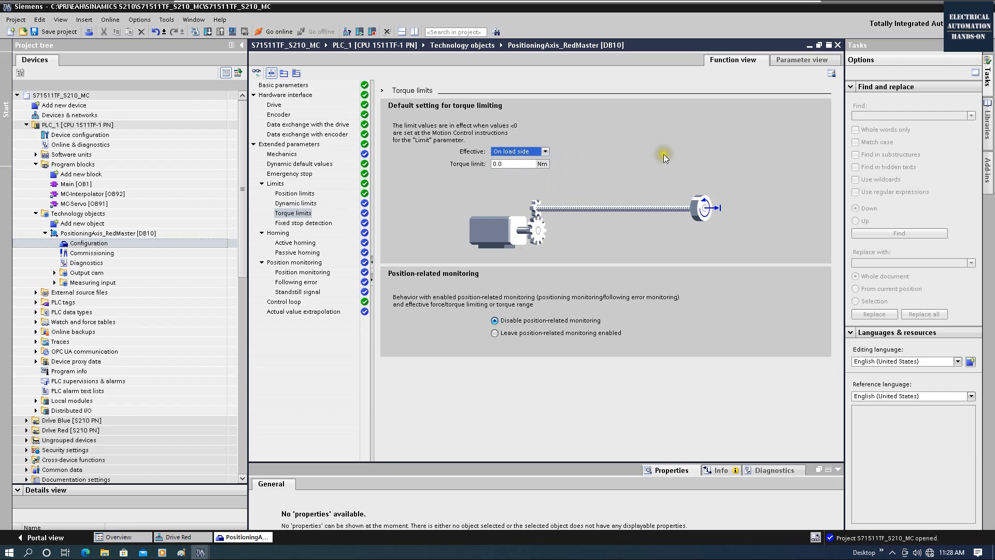
click(533, 151)
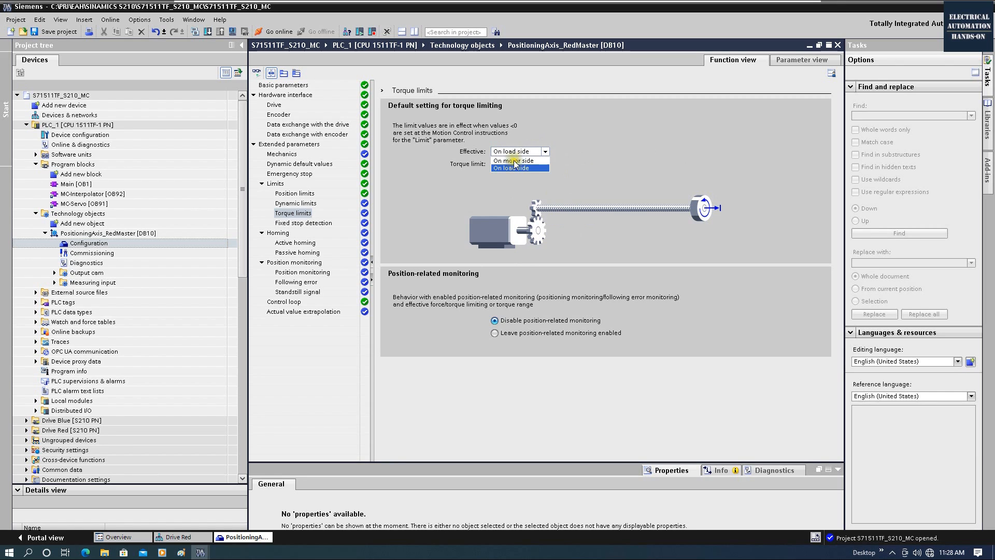
click(528, 164)
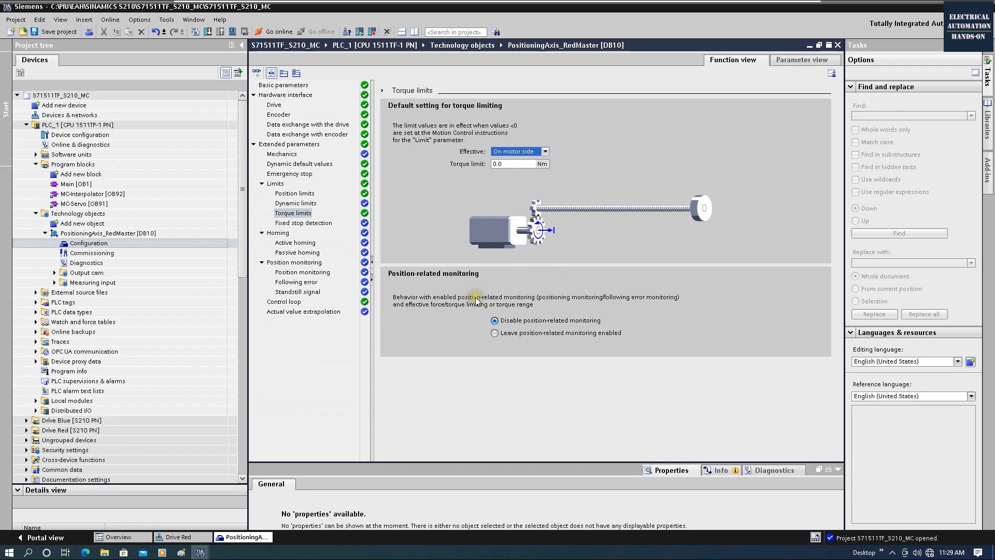
Open the help topic on configuring torque limits and read which axis types support limiting on the load side or motor side.
key(Tab)
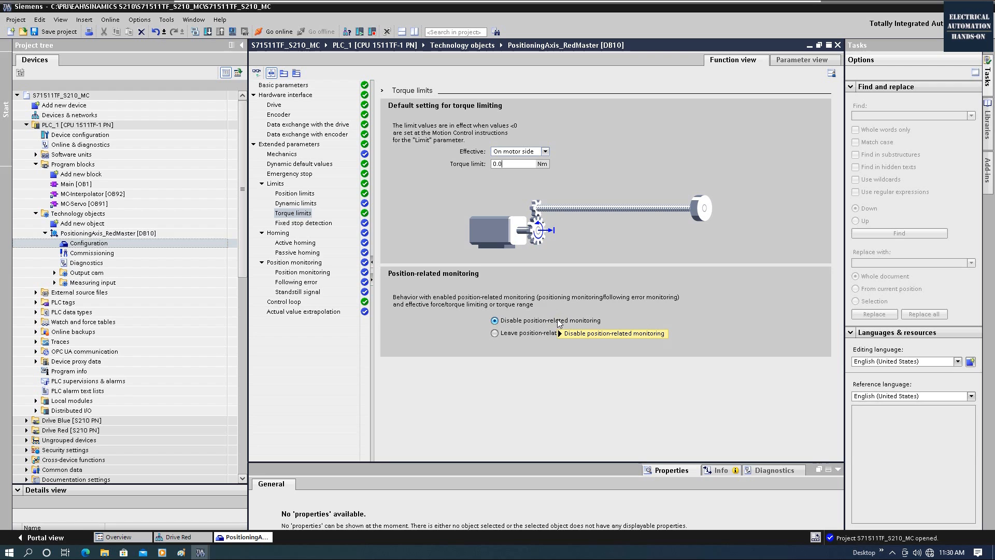
mouse_move(559, 334)
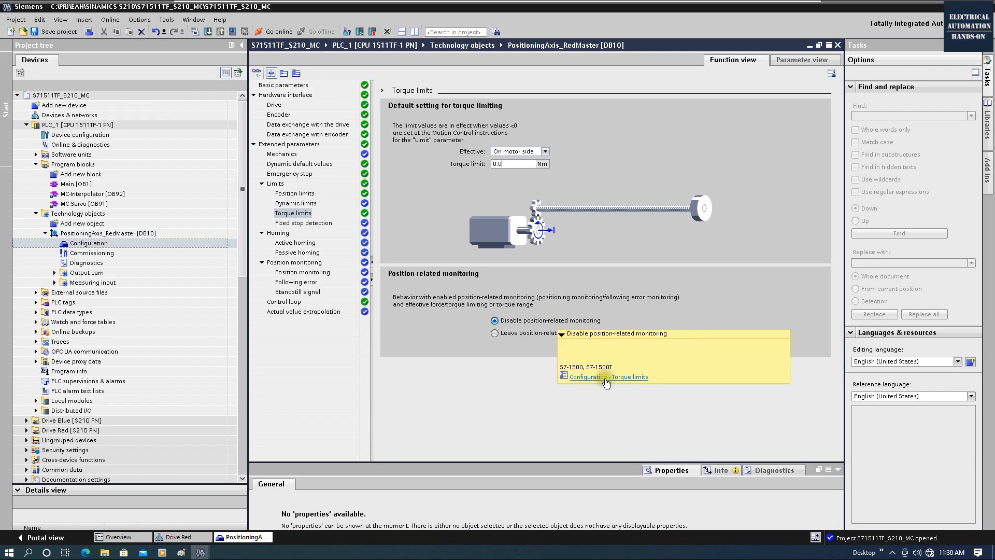
click(625, 382)
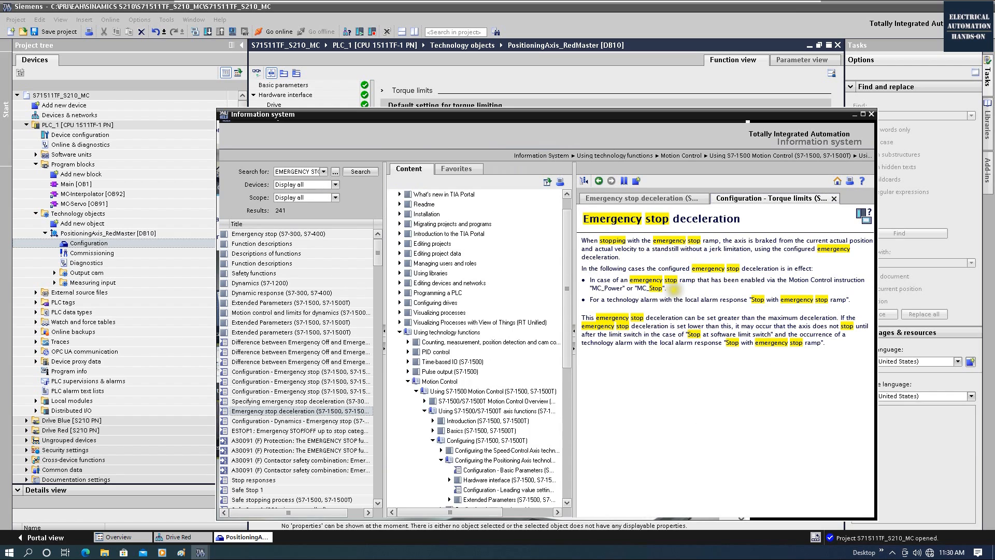
scroll(673, 407, down, 2)
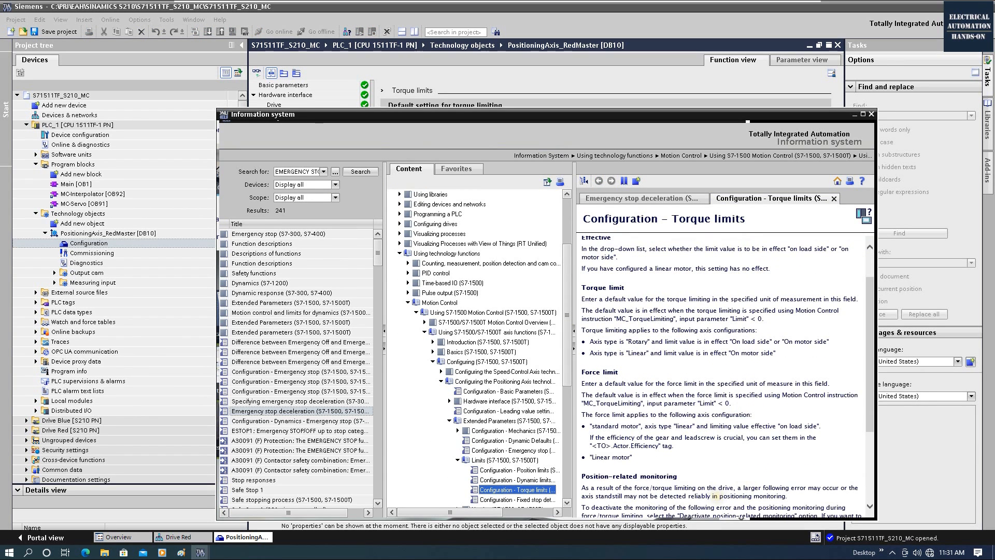
drag(625, 353, 686, 354)
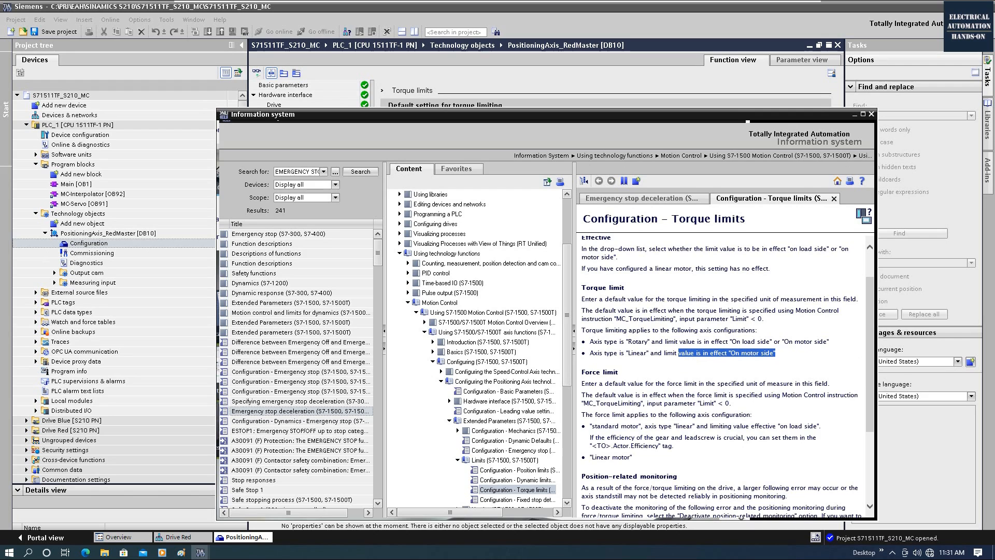
click(631, 341)
mouse_move(729, 341)
mouse_down()
mouse_move(829, 342)
mouse_move(734, 350)
mouse_up()
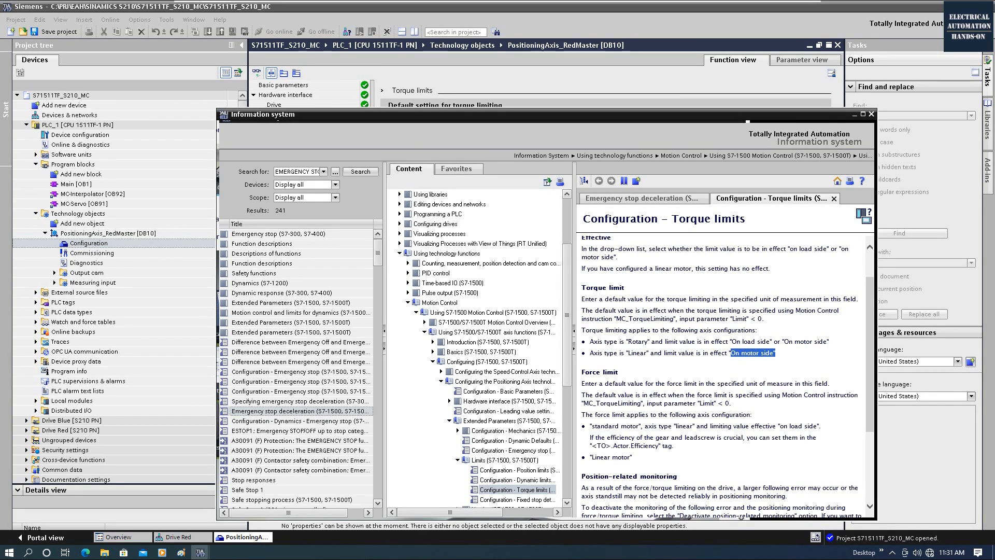
click(730, 419)
scroll(731, 419, down, 1)
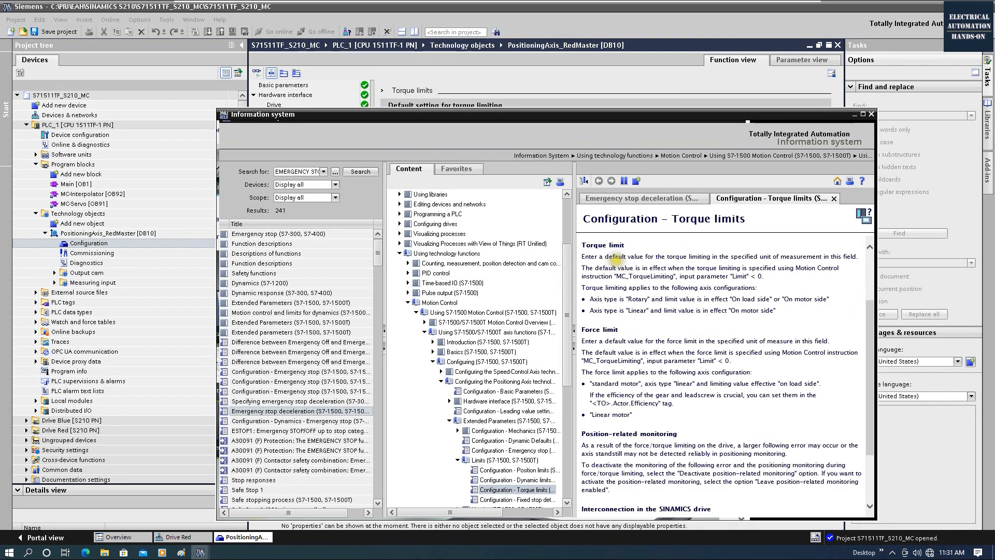
Read in the help when the default torque limit applies for the MC_TorqueLimiting instruction's "Limit" parameter, and leave the help.
drag(730, 275, 751, 277)
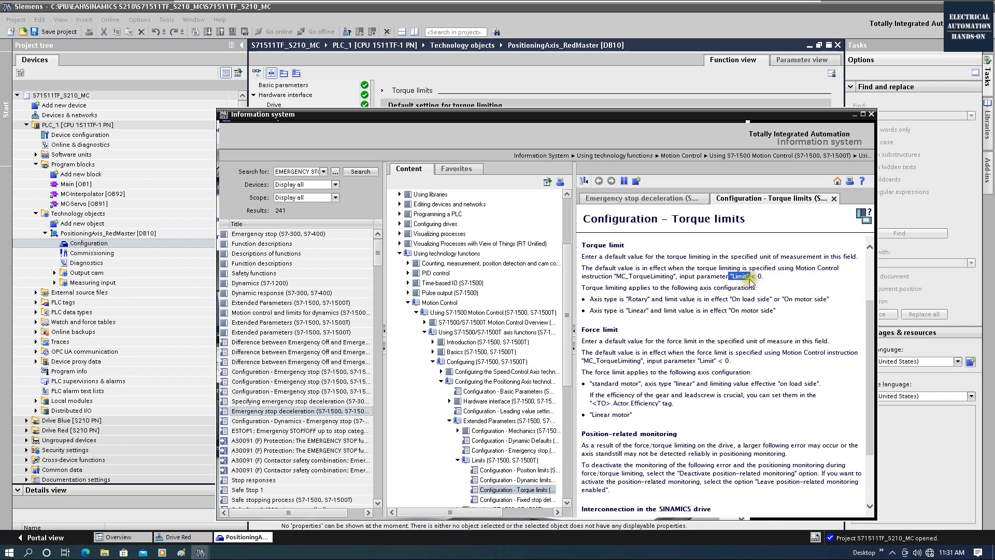
drag(789, 270, 689, 277)
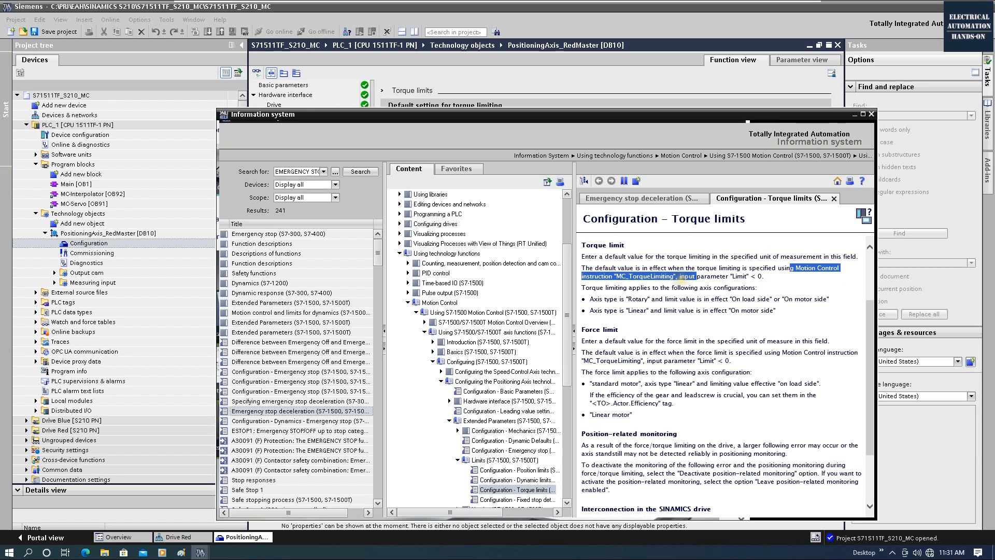
click(687, 279)
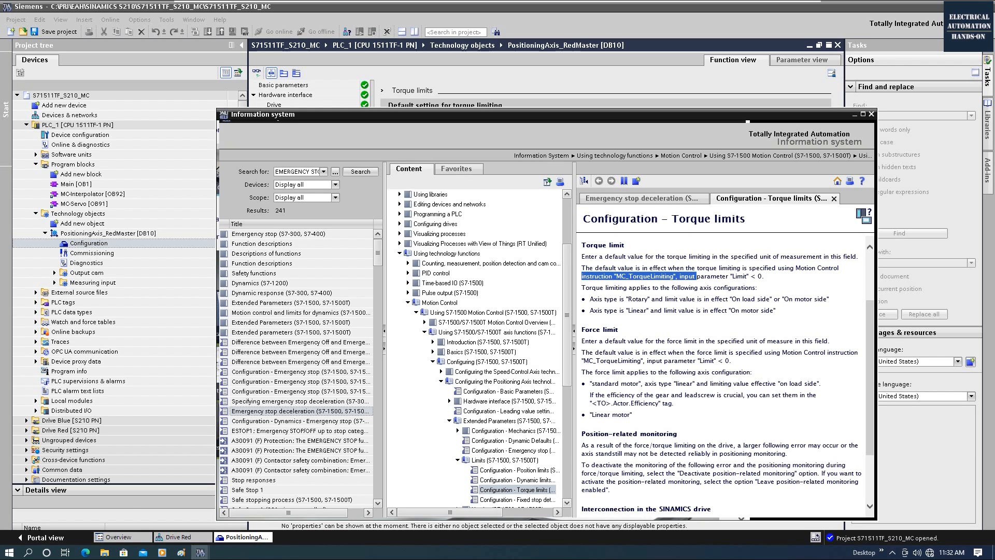
click(817, 282)
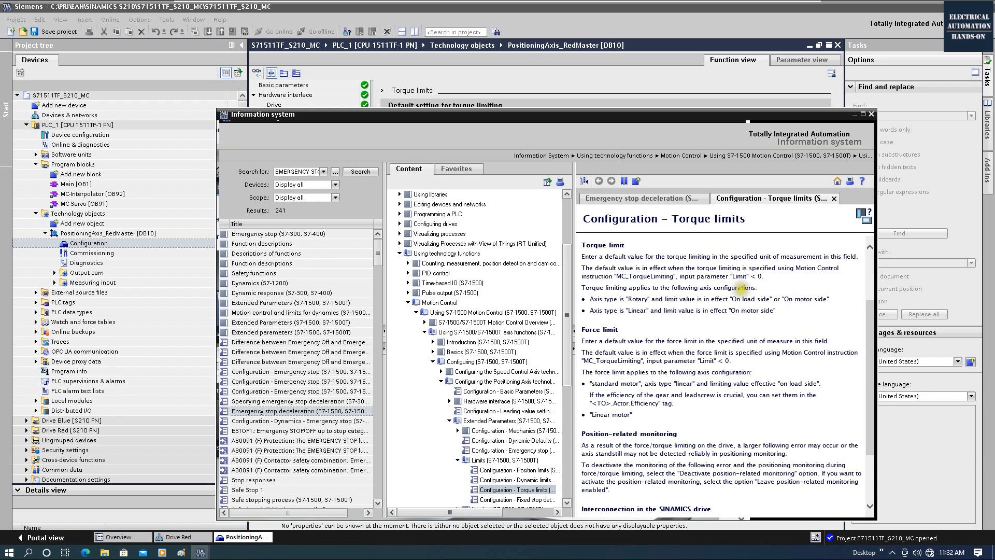
click(855, 114)
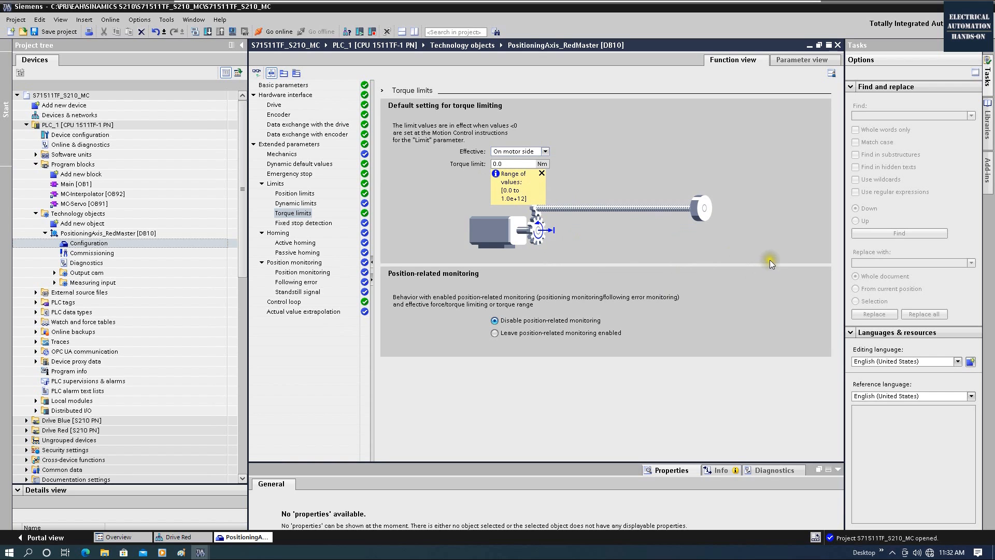
Review the fixed stop detection settings together with the torque limits they rely on.
click(284, 222)
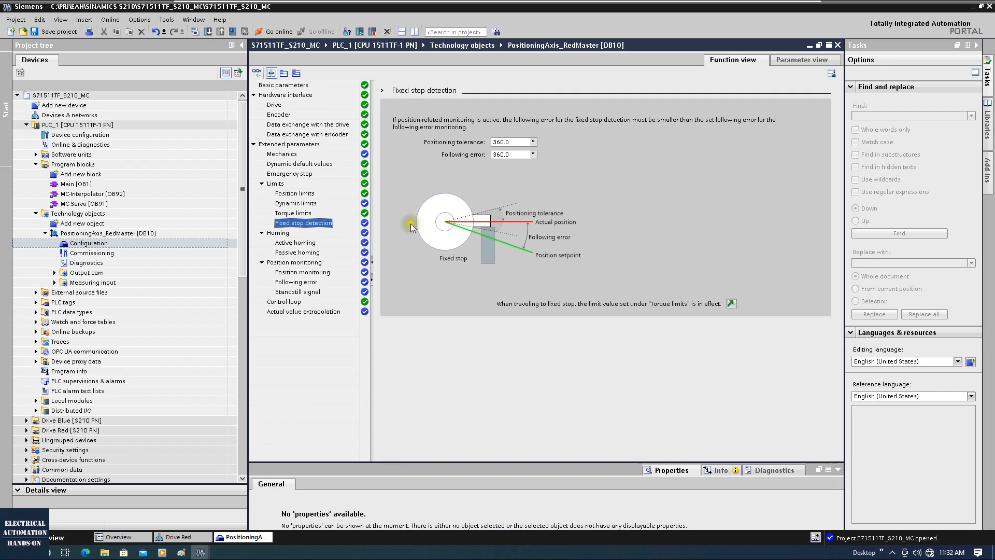
click(293, 213)
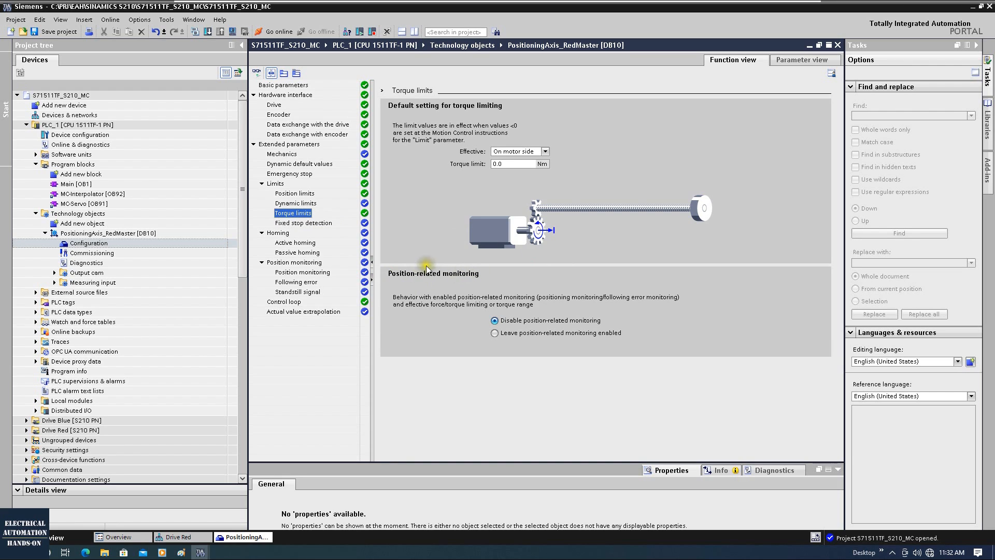
click(317, 223)
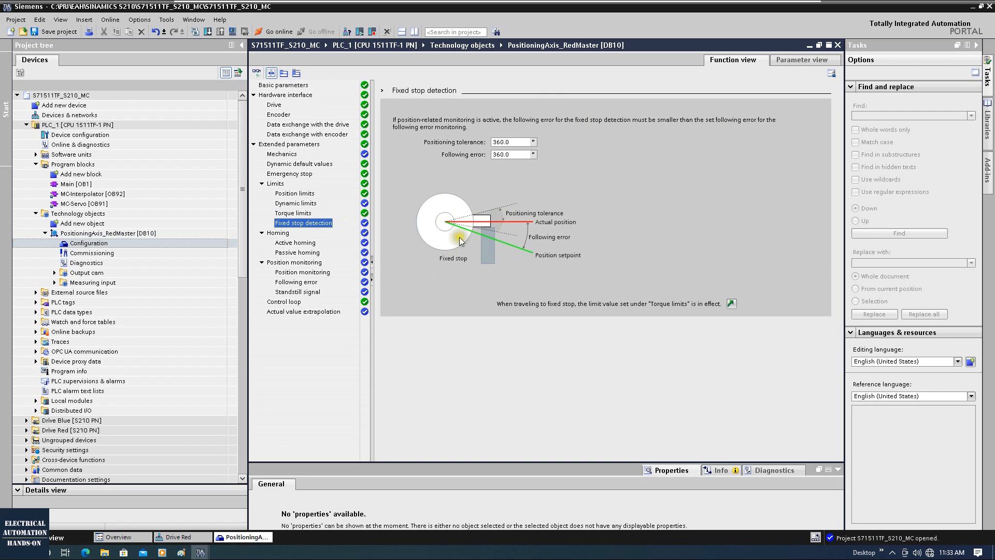
Look over the axis's active homing and passive homing settings, including homing mode and direction.
click(290, 243)
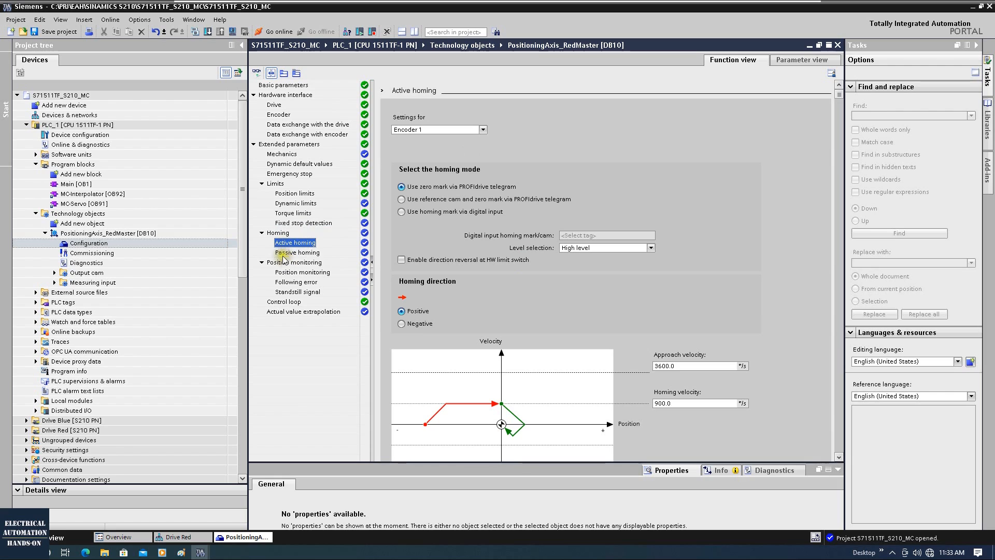
click(298, 252)
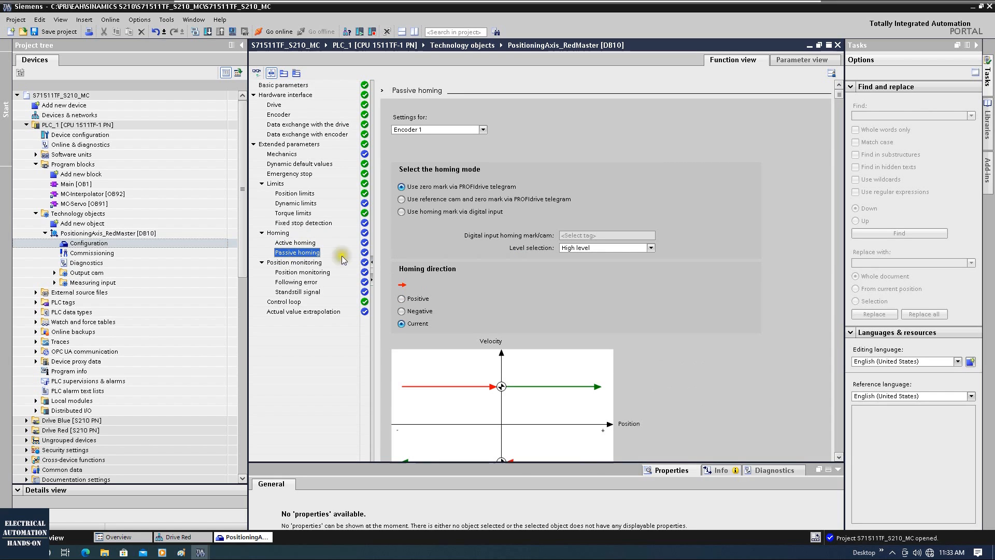
scroll(673, 382, down, 1)
scroll(673, 382, down, 1)
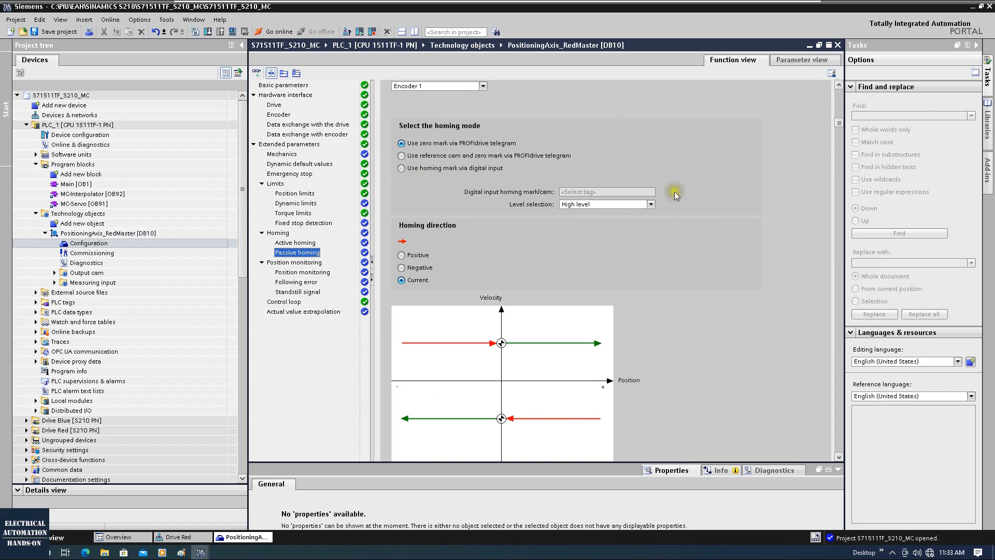
scroll(604, 413, up, 2)
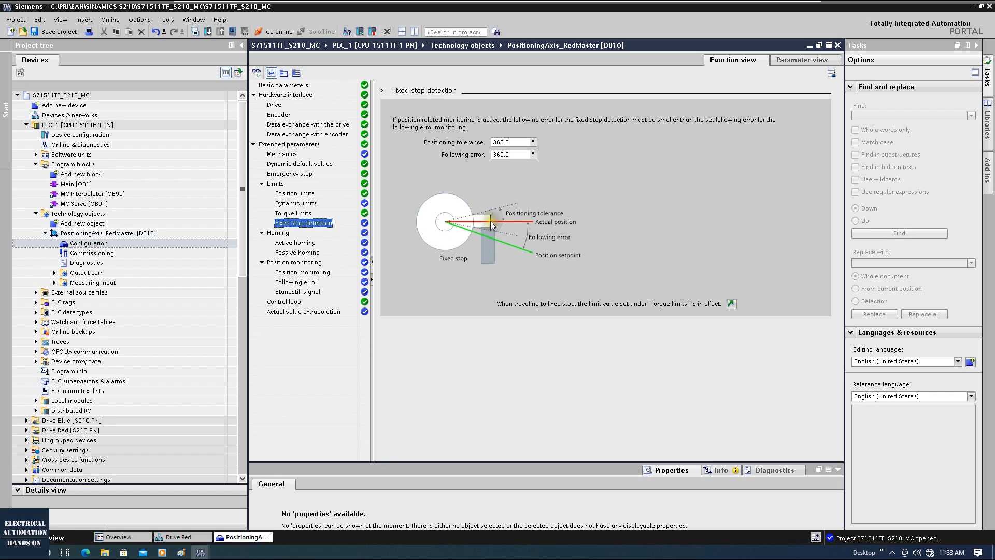
Check the positioning tolerance of the fixed stop detection against the torque limits.
click(521, 142)
click(297, 213)
click(298, 223)
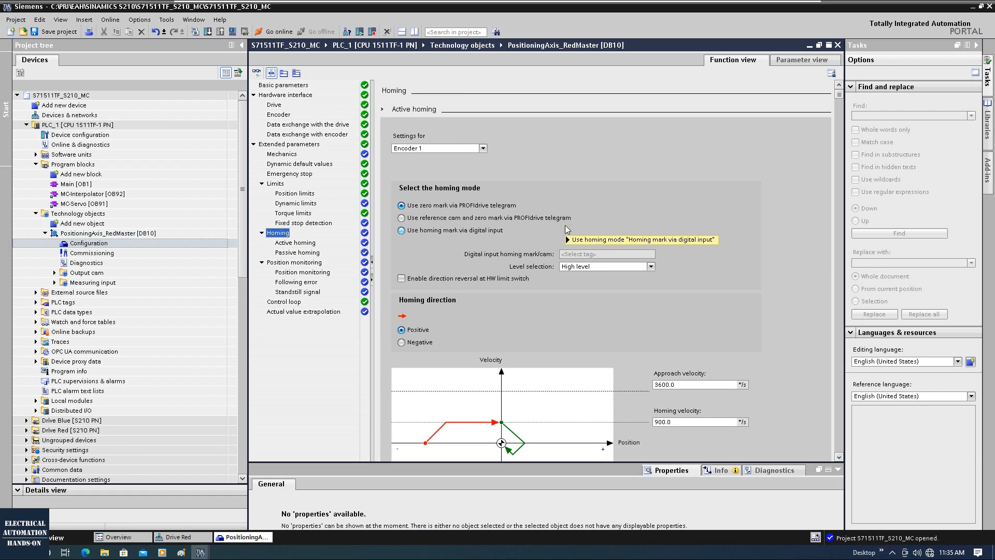
Examine the homing mode options and the passive homing direction and its velocity diagram.
mouse_move(566, 229)
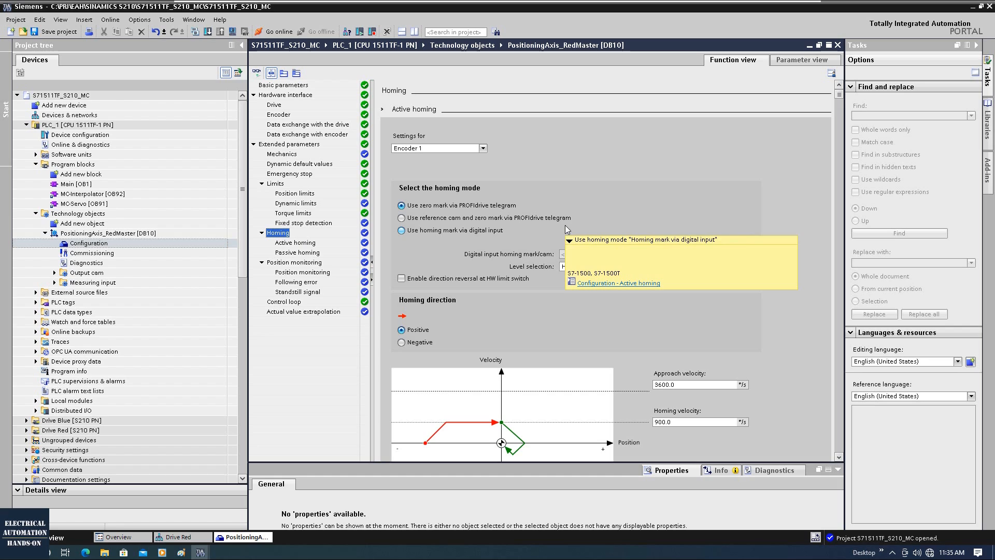
click(291, 253)
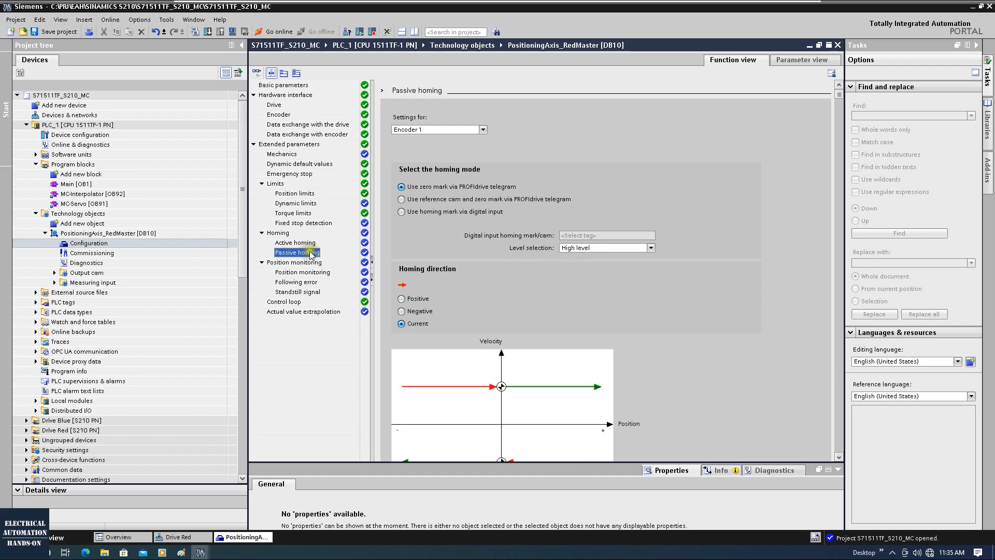
scroll(687, 334, down, 2)
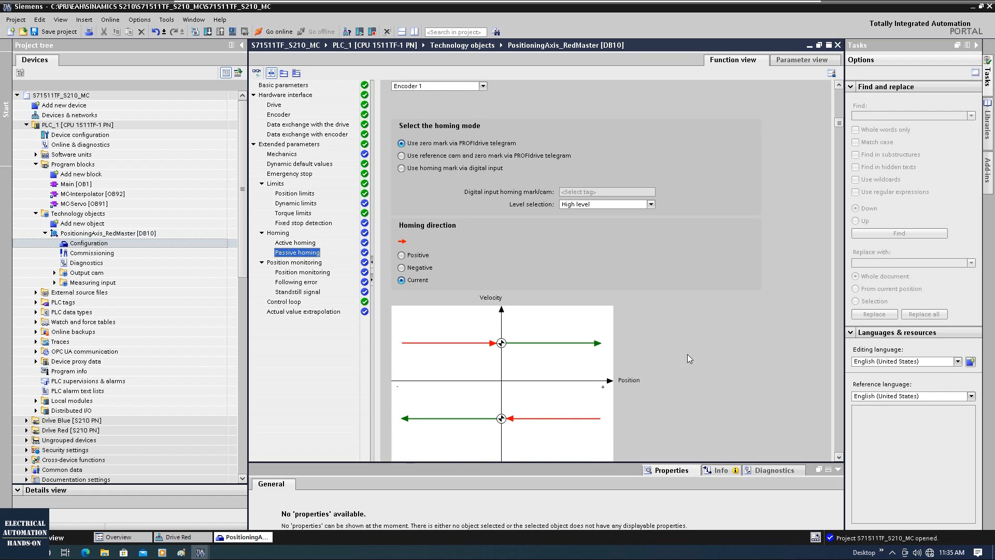
scroll(686, 356, down, 1)
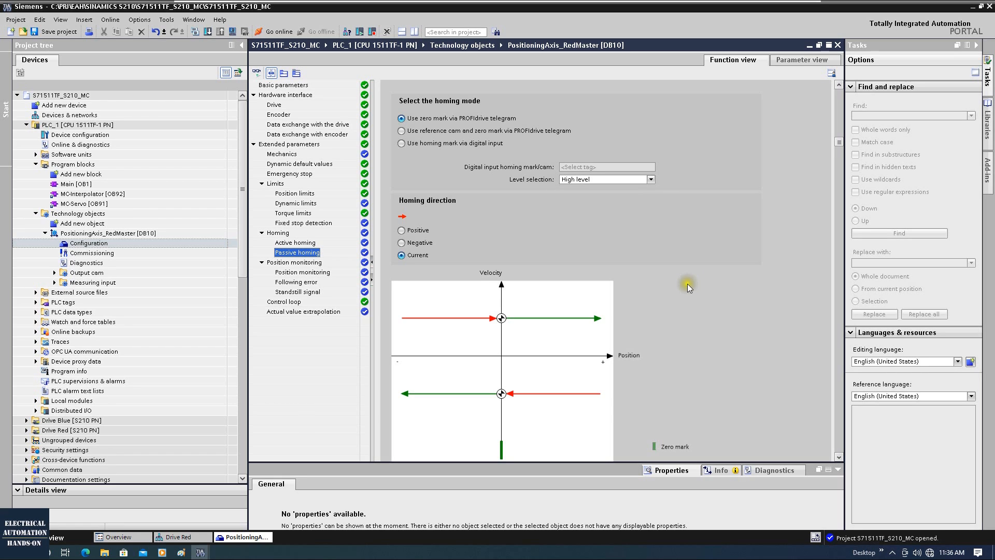
scroll(692, 287, up, 3)
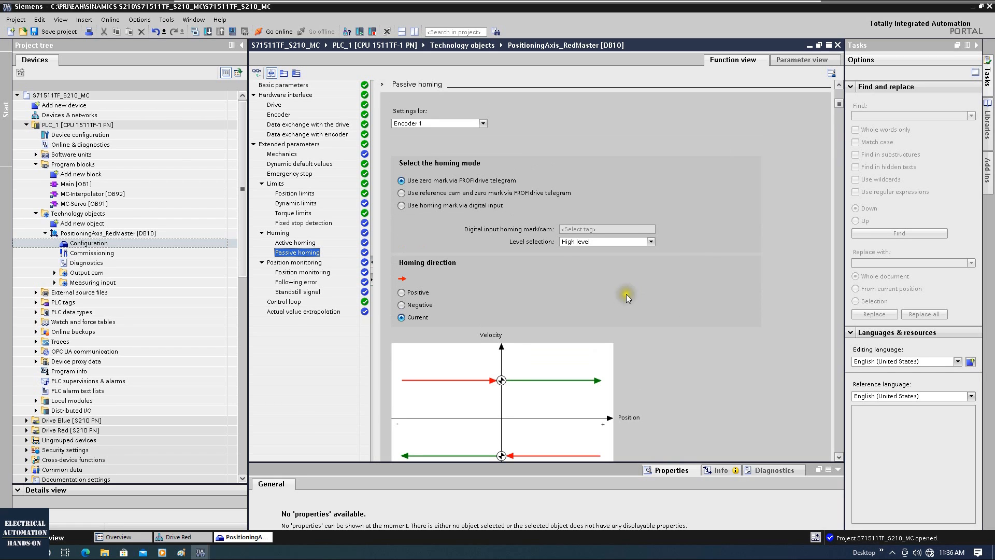
In active homing, try the Negative homing direction to compare the motion diagrams, and restore the Positive direction.
click(286, 242)
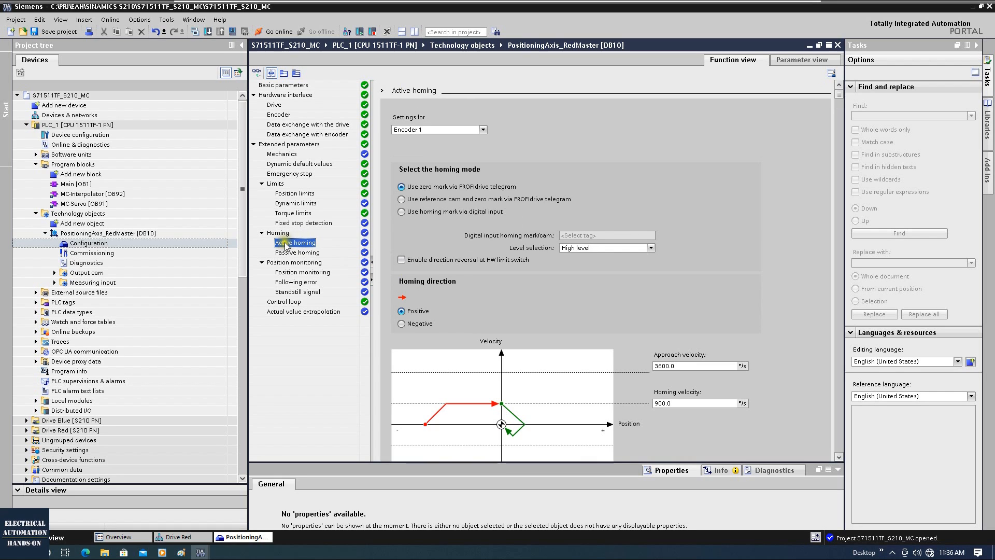
scroll(489, 404, down, 3)
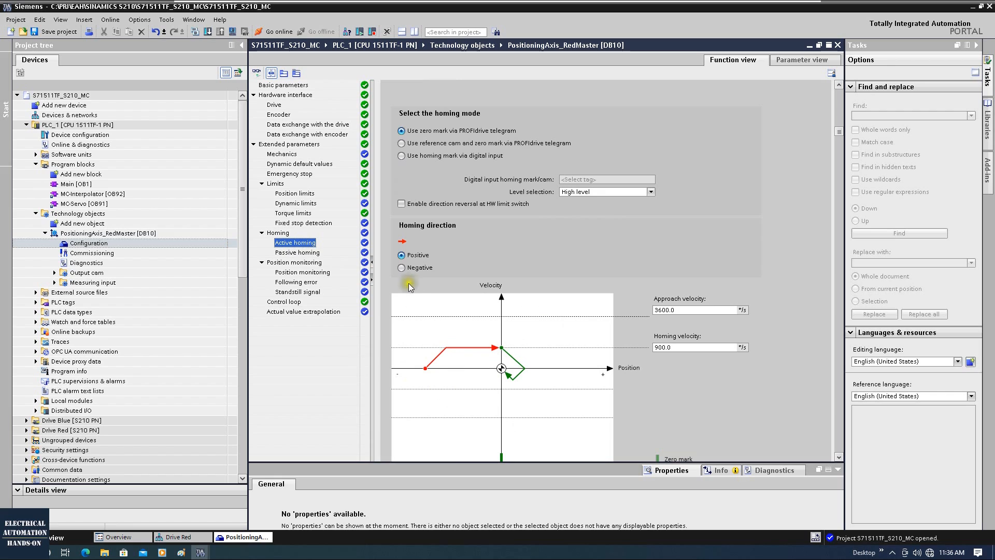
click(402, 267)
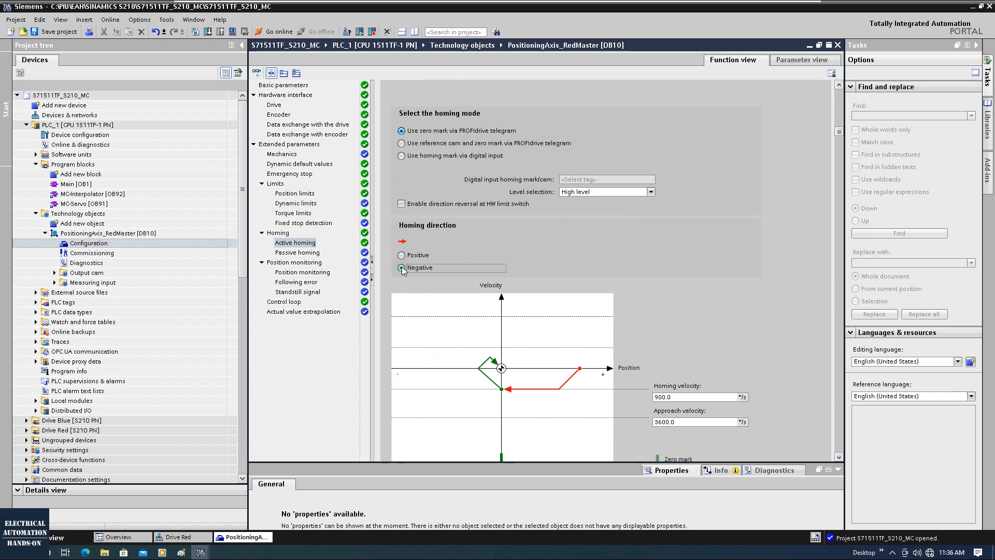
click(399, 256)
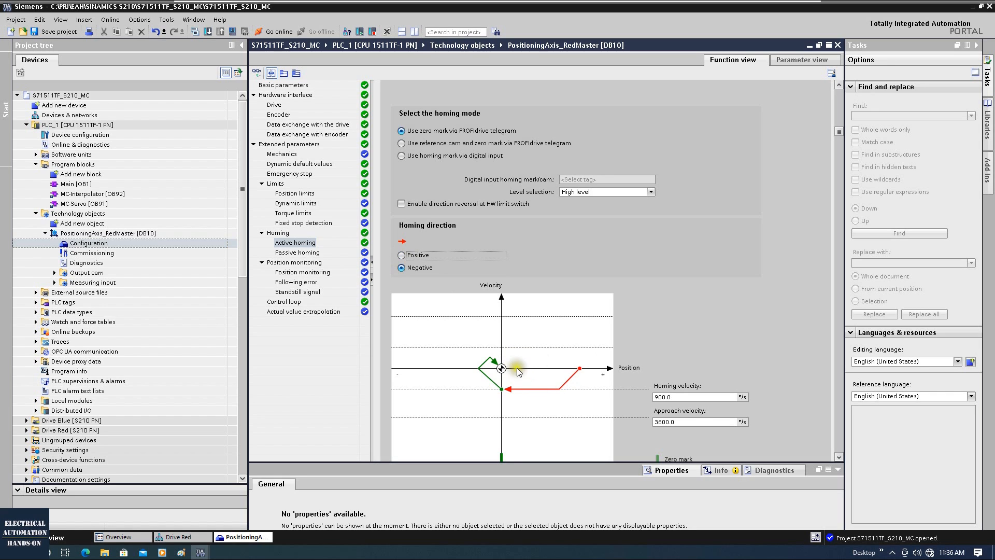
click(402, 256)
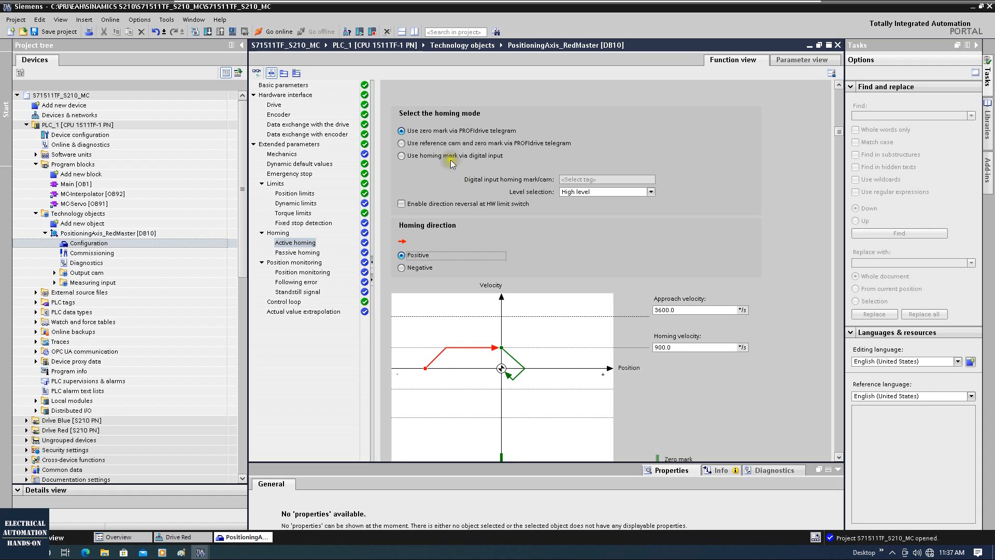
Set active homing to use the reference cam and zero mark via PROFIdrive telegram, trying the Negative approach direction before returning to Positive.
click(729, 160)
click(402, 143)
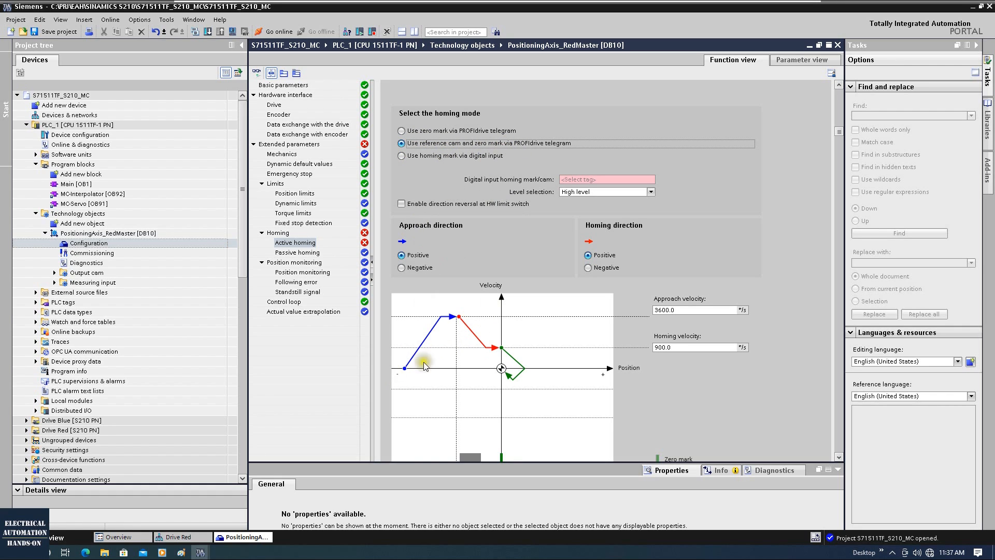
click(401, 268)
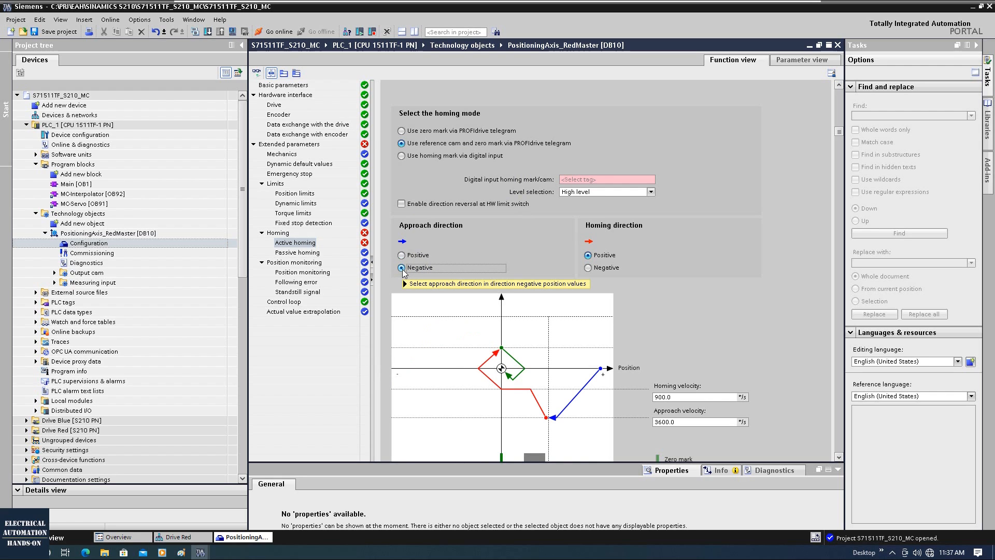
click(402, 256)
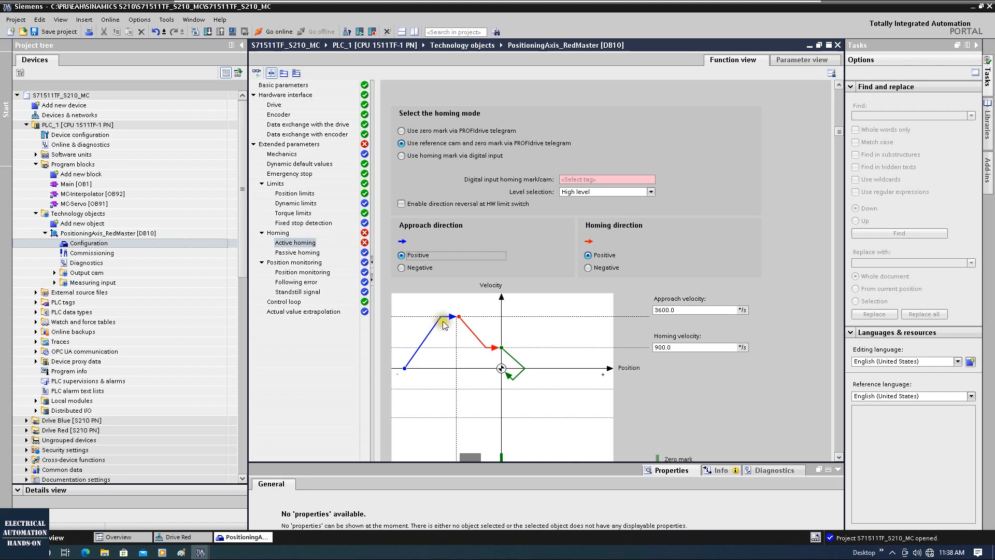
scroll(464, 366, down, 1)
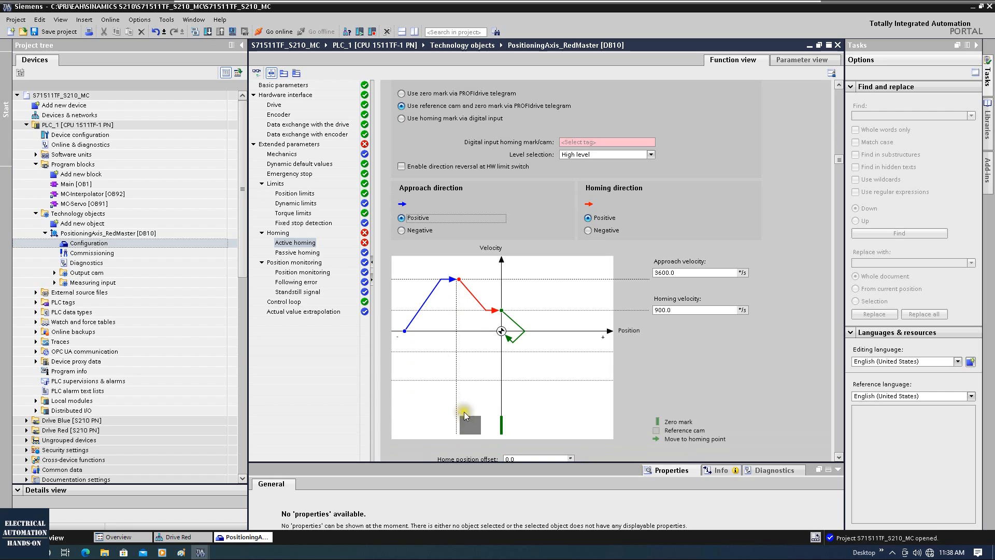
scroll(465, 413, down, 1)
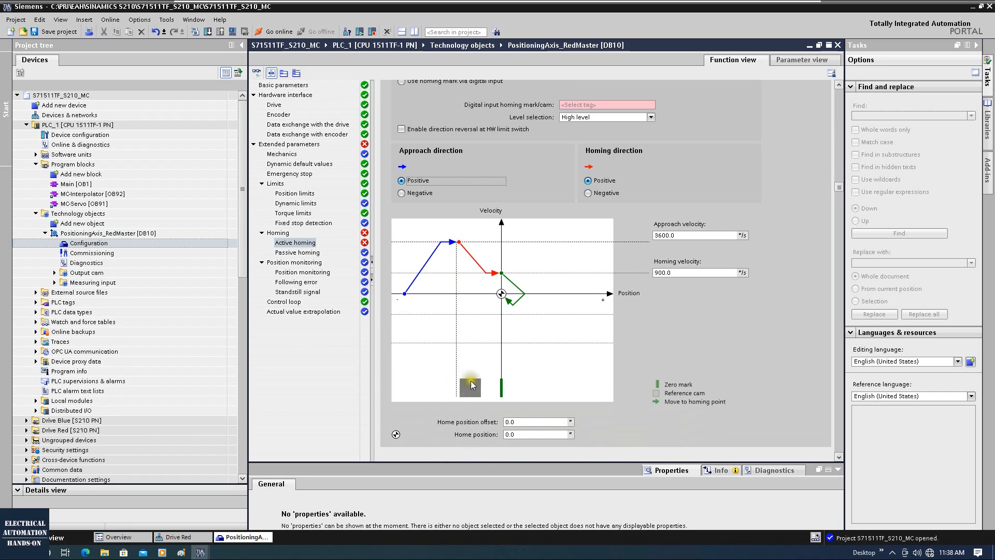
Review the approach and homing velocities in the active homing diagram, and set the homing mode to use zero mark via PROFIdrive telegram.
scroll(455, 381, up, 2)
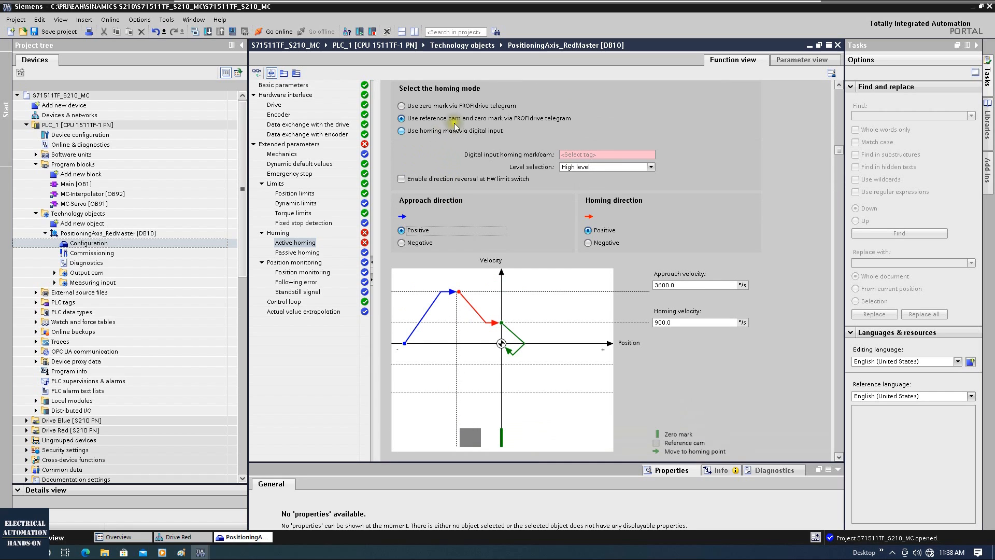
scroll(449, 397, down, 1)
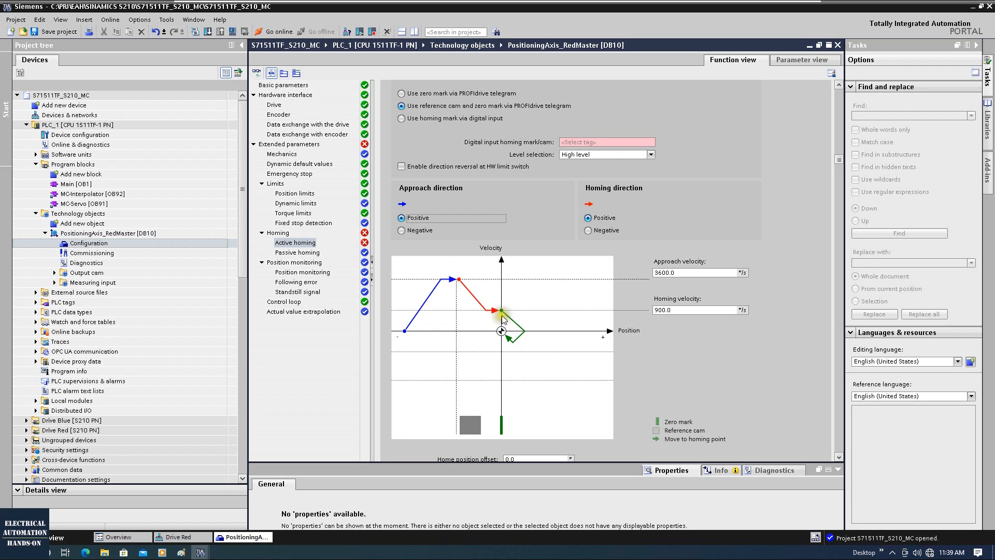
scroll(502, 319, down, 1)
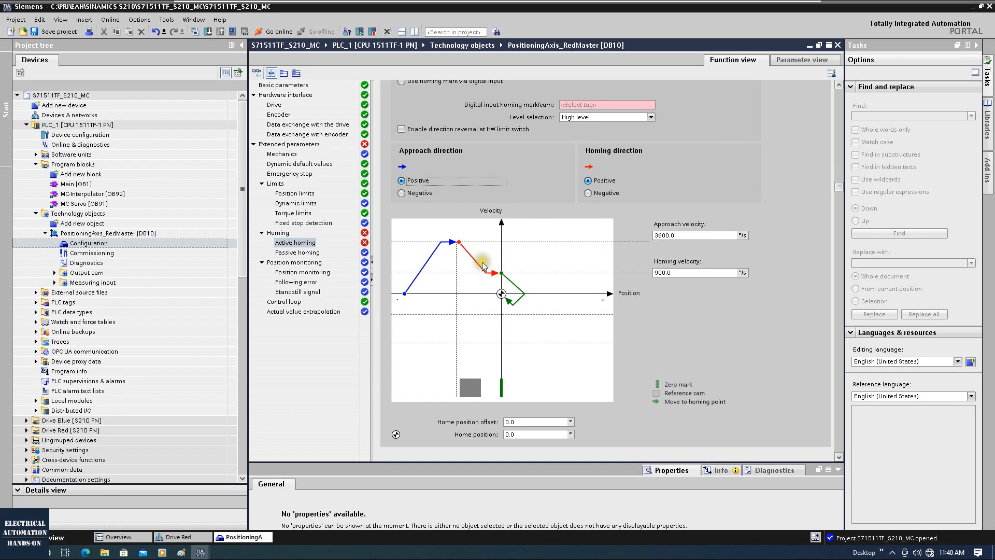
click(509, 435)
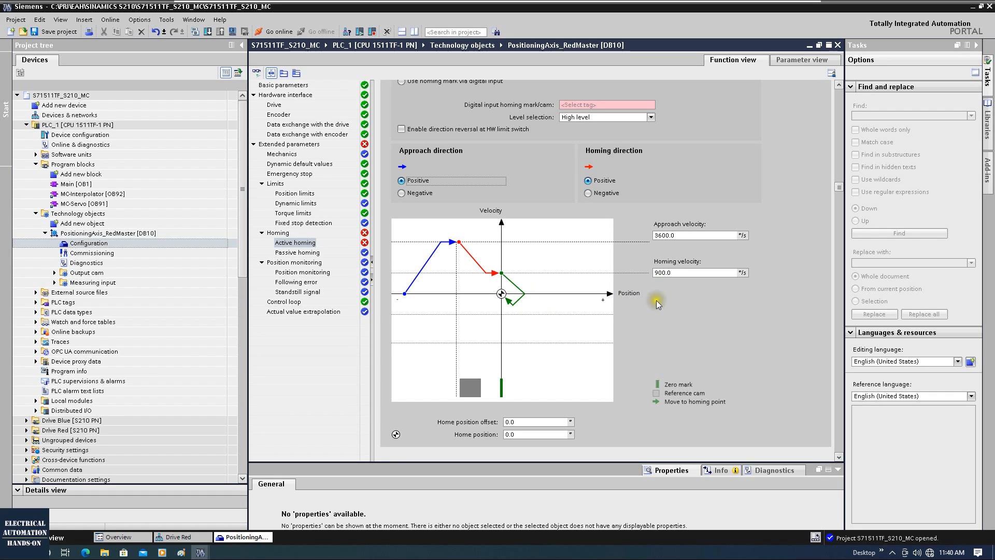
click(706, 235)
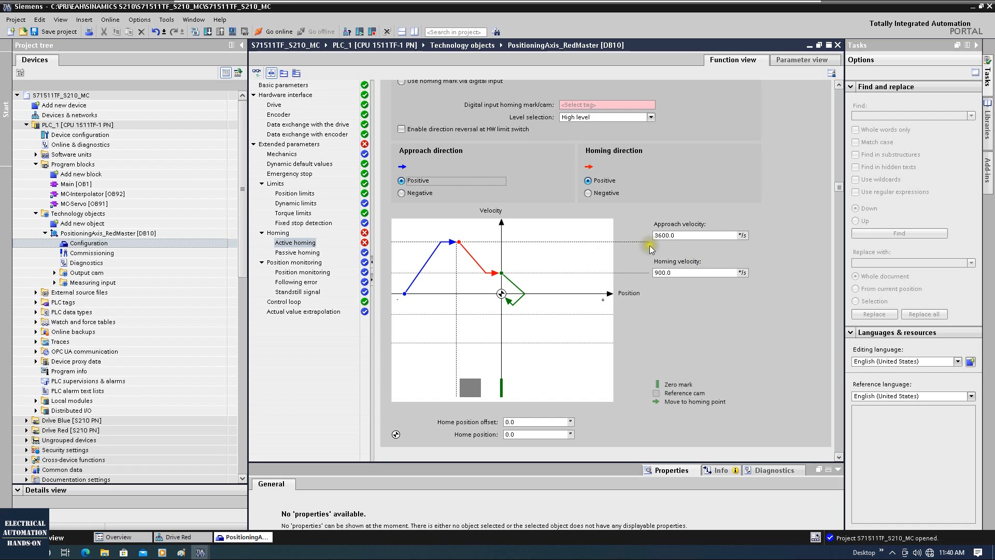
scroll(661, 289, up, 2)
click(402, 106)
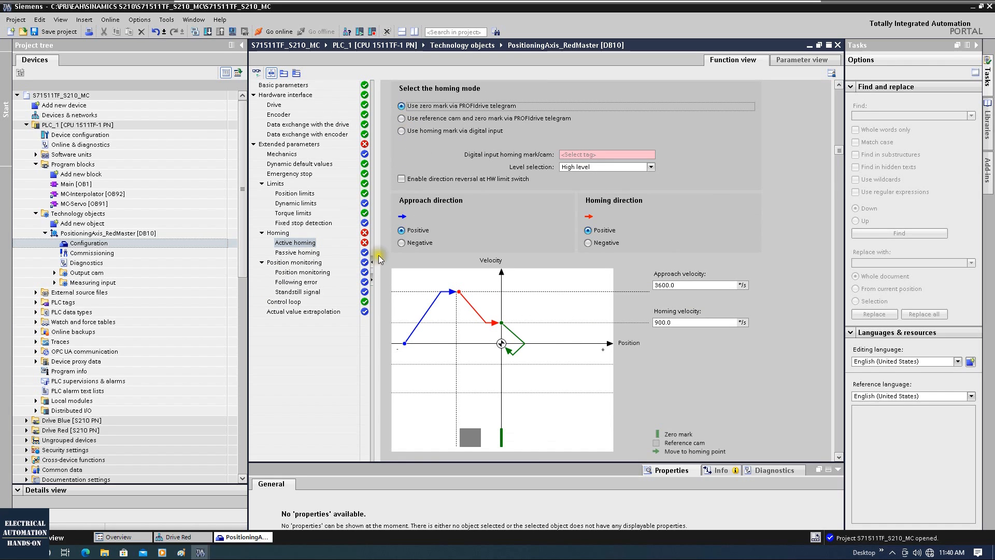
Examine the tolerance time and minimum dwell time diagrams in the position monitoring settings.
click(291, 263)
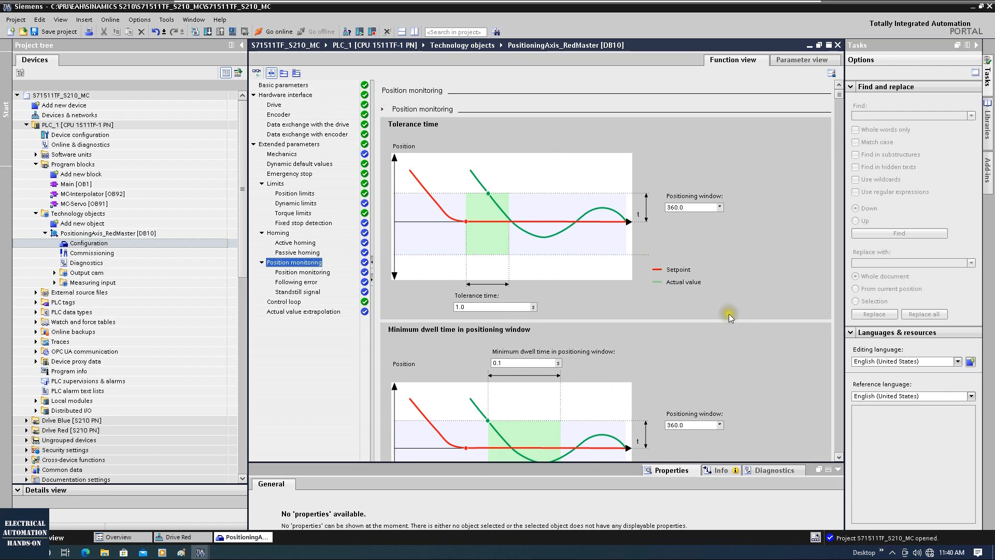
scroll(728, 311, down, 3)
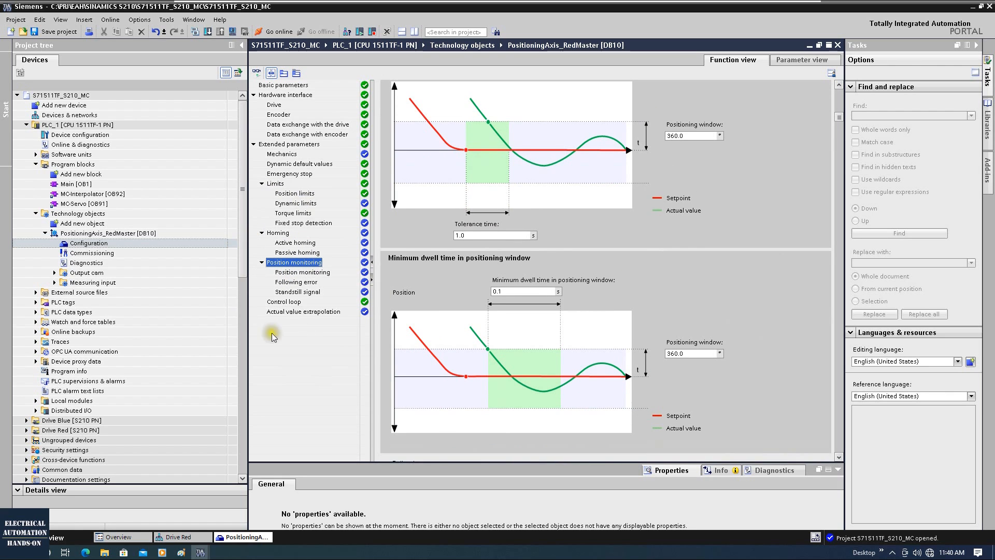
scroll(796, 313, up, 3)
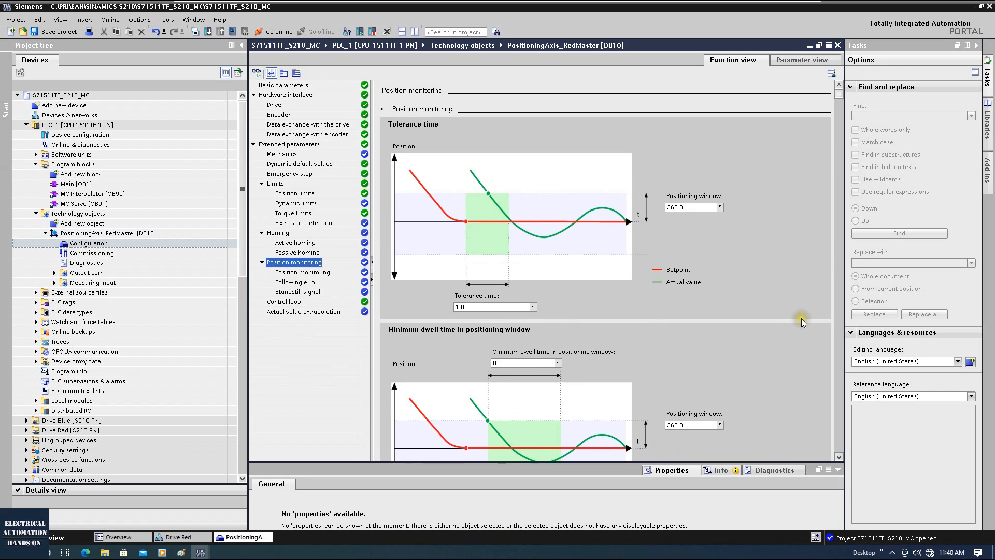
scroll(798, 328, down, 3)
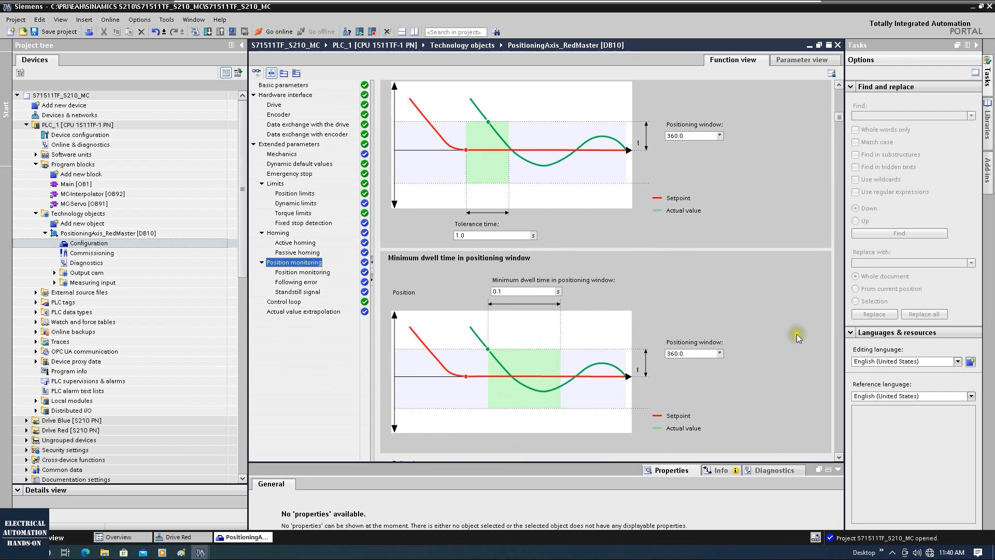
scroll(788, 343, up, 3)
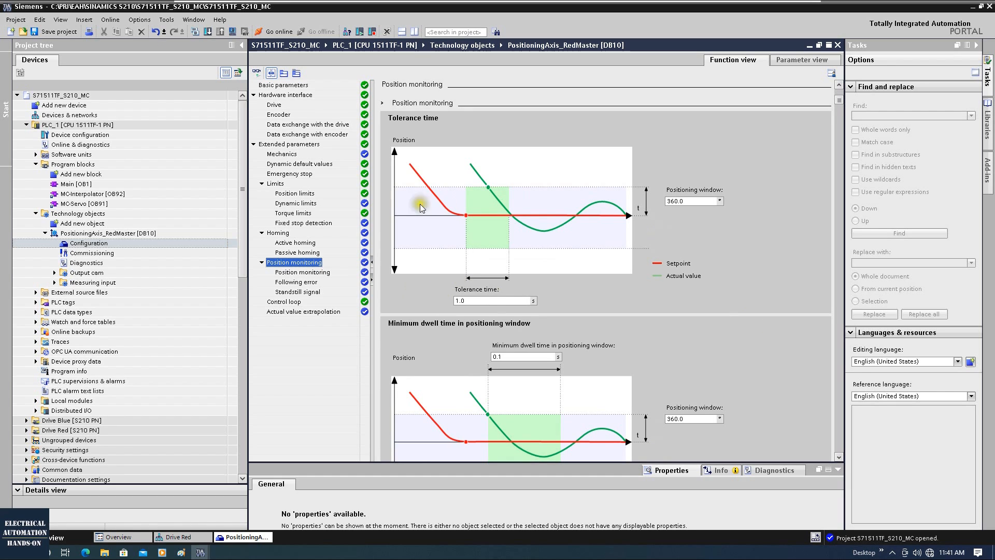
Disable following error monitoring and compare it with the position monitoring settings.
click(288, 282)
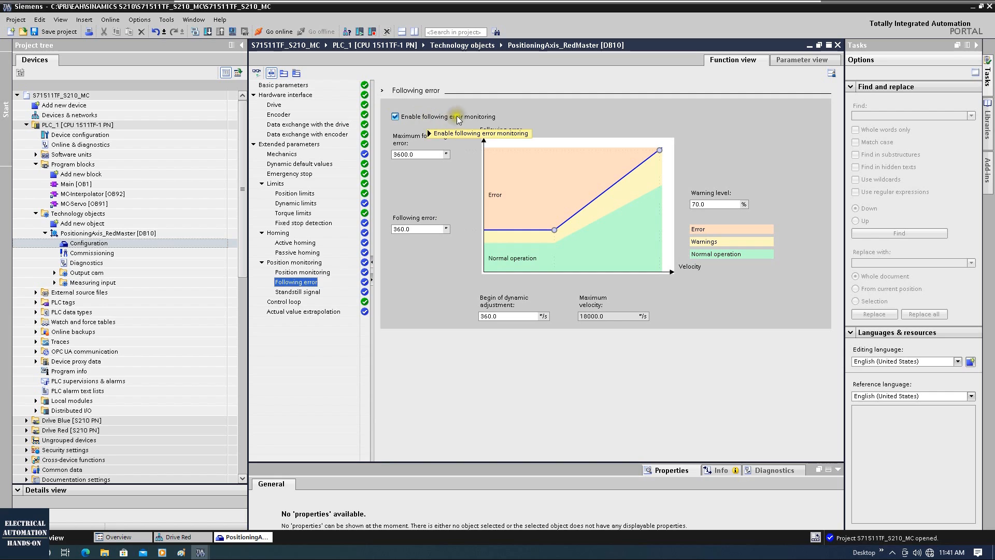
mouse_move(495, 120)
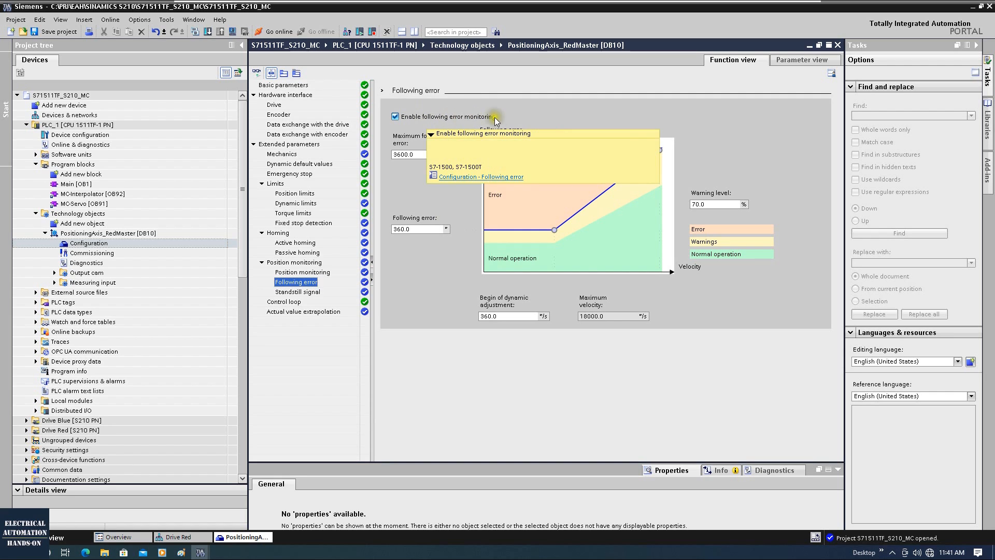
click(395, 118)
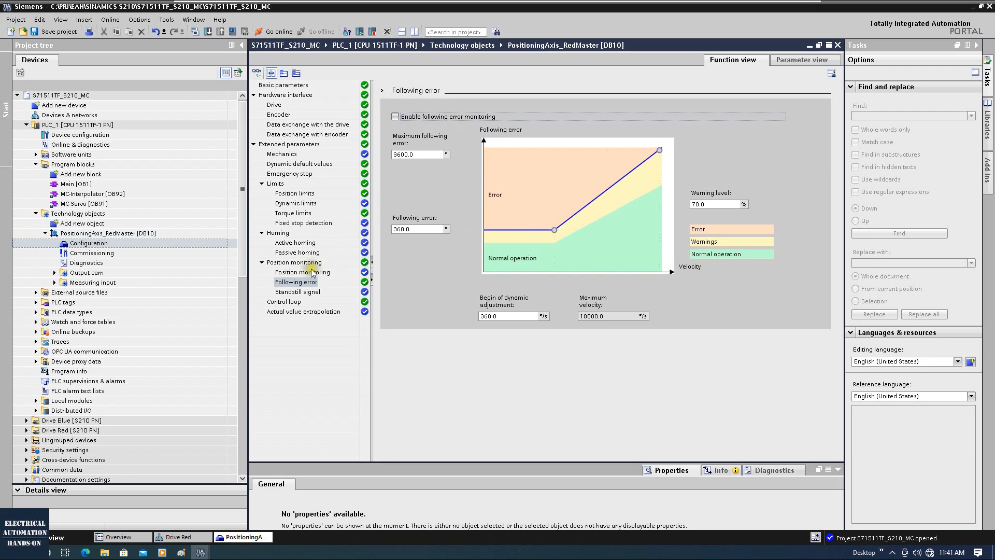
click(299, 272)
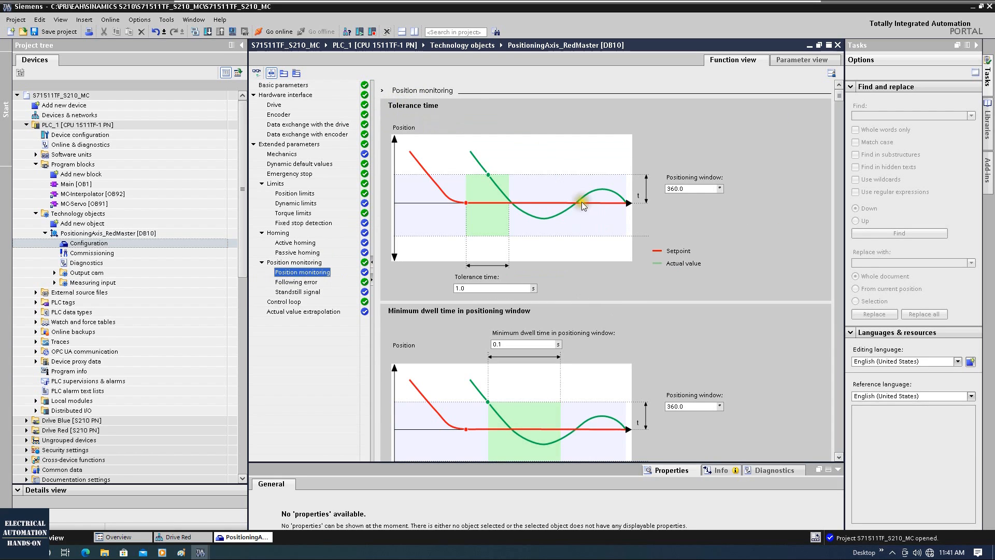
scroll(669, 271, down, 1)
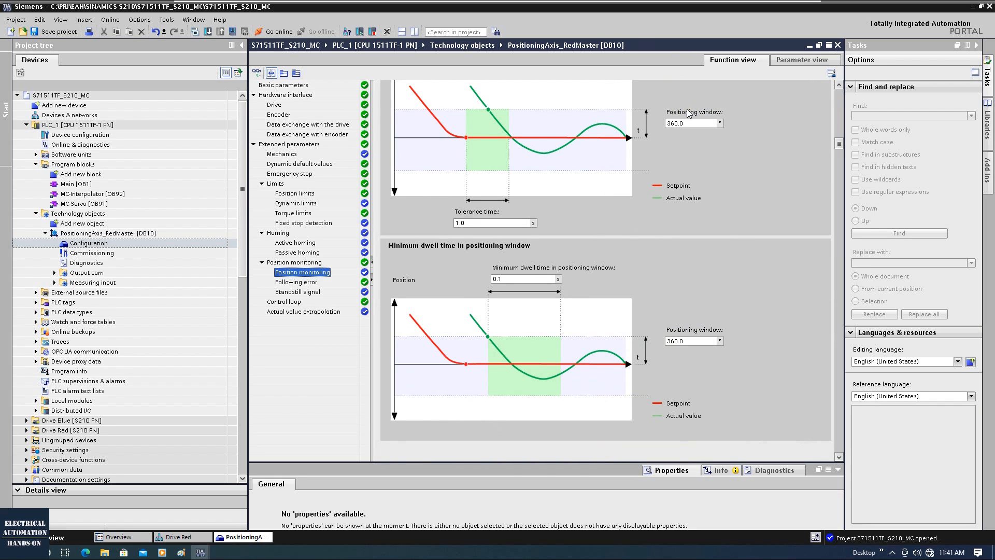
click(294, 262)
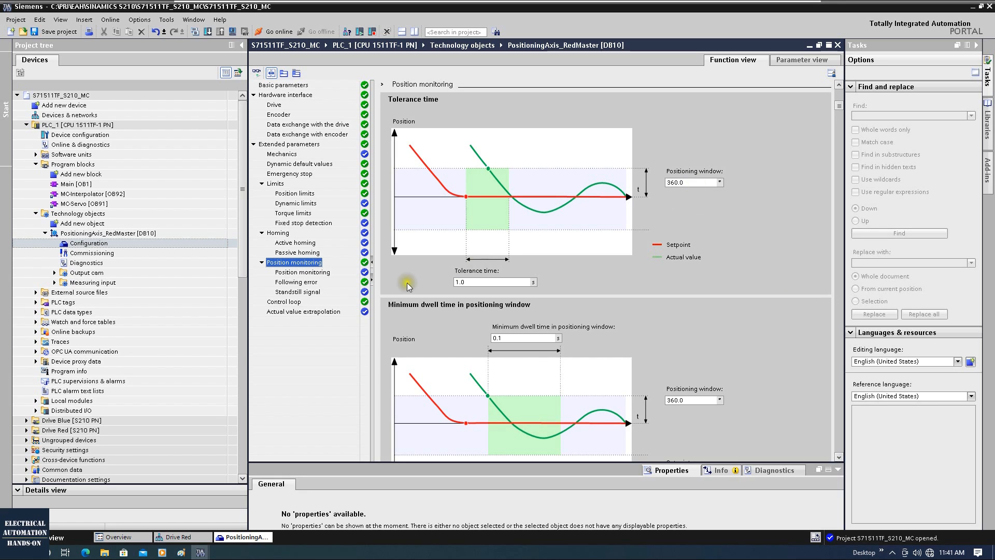
Turn following error monitoring back on, switching it off and on once more to demonstrate the option.
click(303, 282)
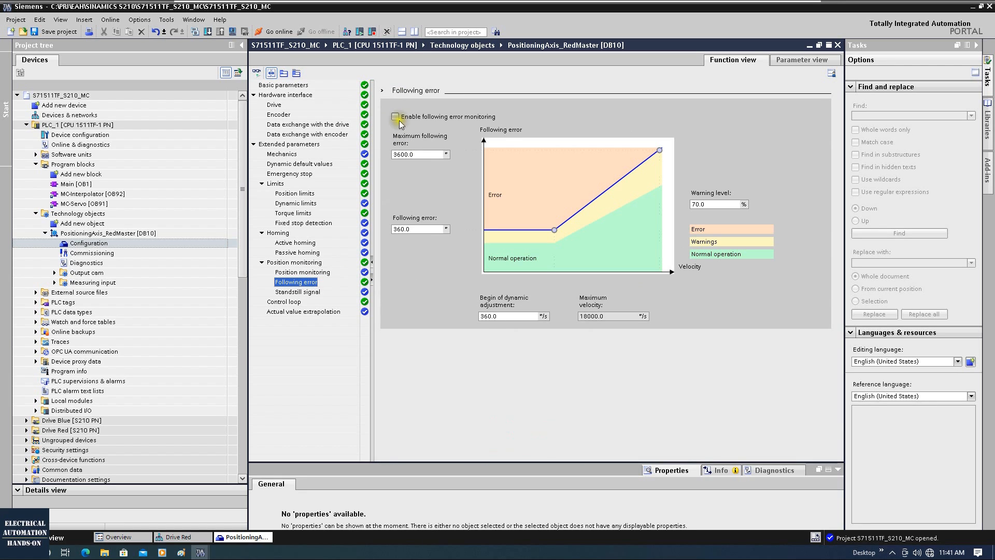
click(396, 119)
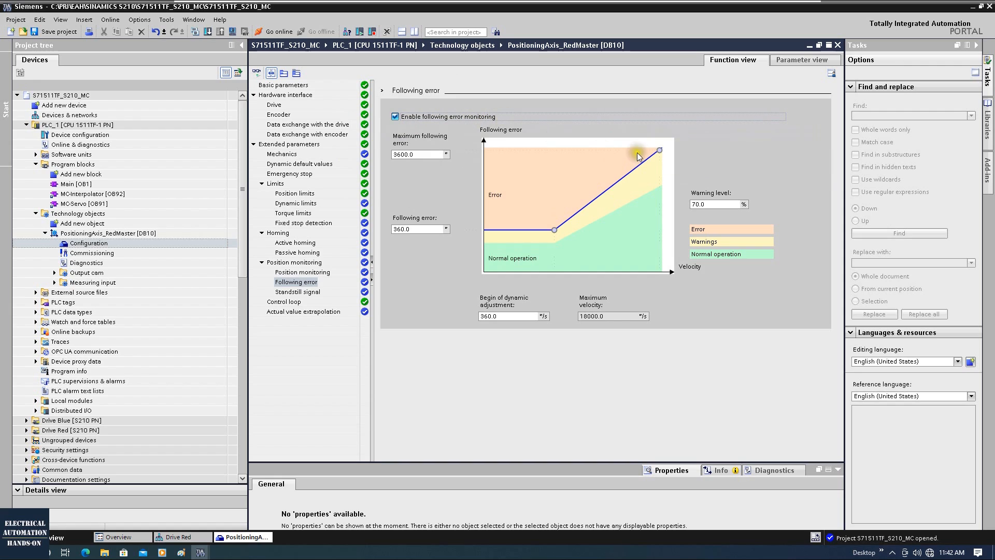
click(395, 117)
click(451, 117)
Review how the positioning window applies to both the tolerance time and the minimum dwell time of position monitoring.
click(294, 273)
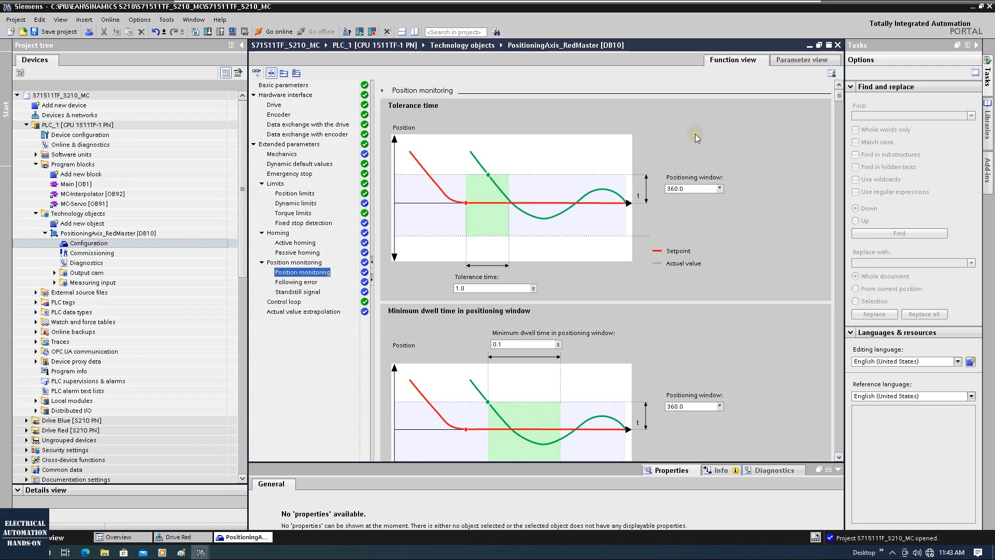
scroll(533, 202, down, 1)
scroll(533, 216, up, 1)
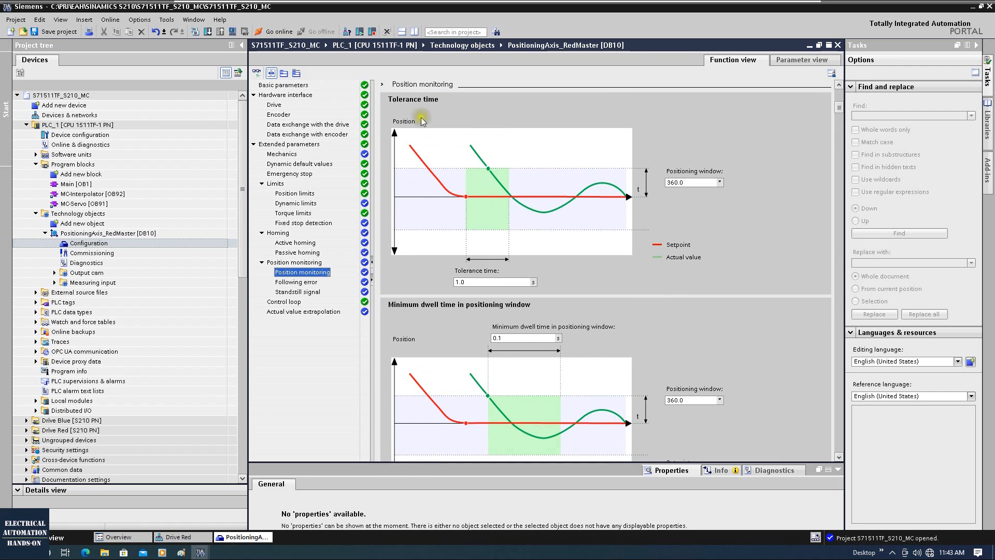
scroll(495, 397, down, 1)
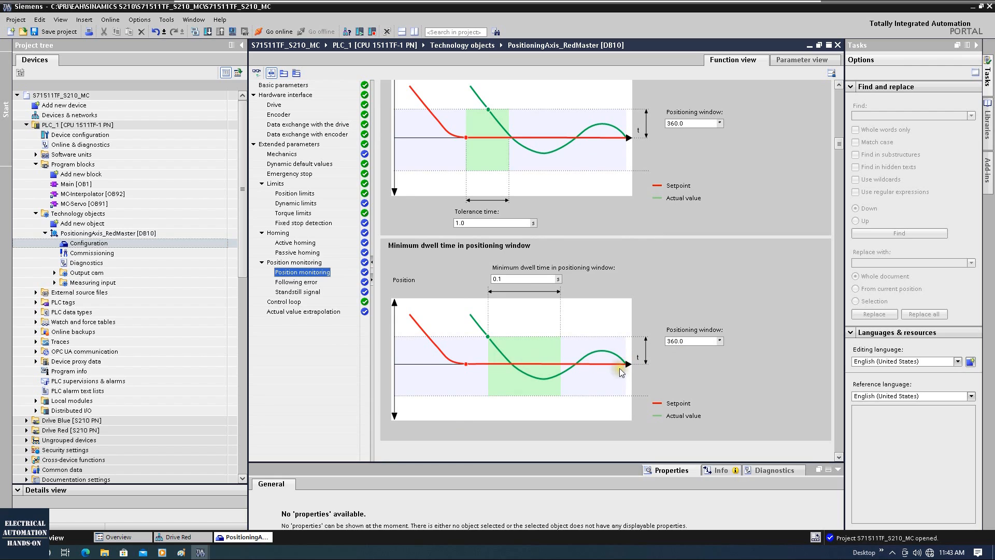
Examine the standstill window and the minimum dwell time in the standstill signal settings.
click(300, 293)
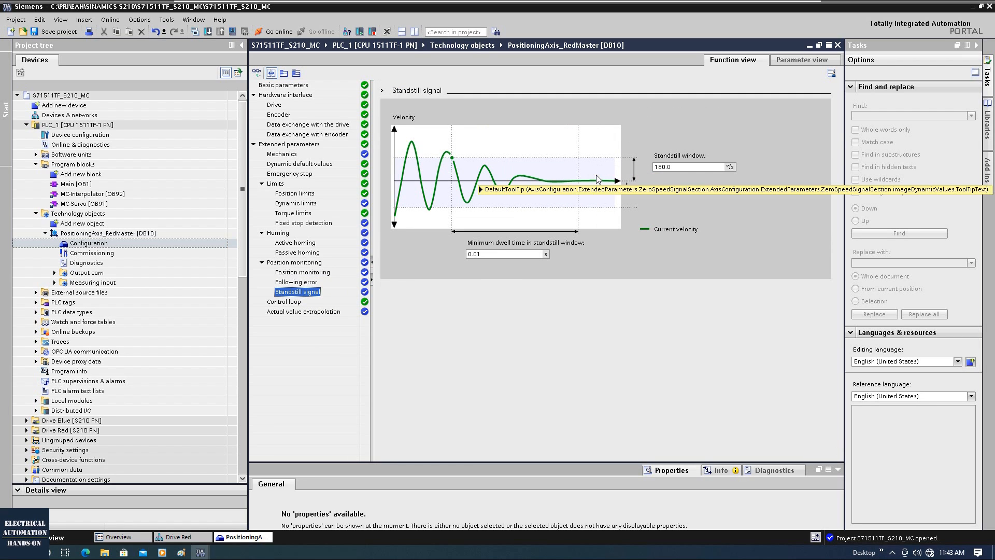
mouse_move(597, 179)
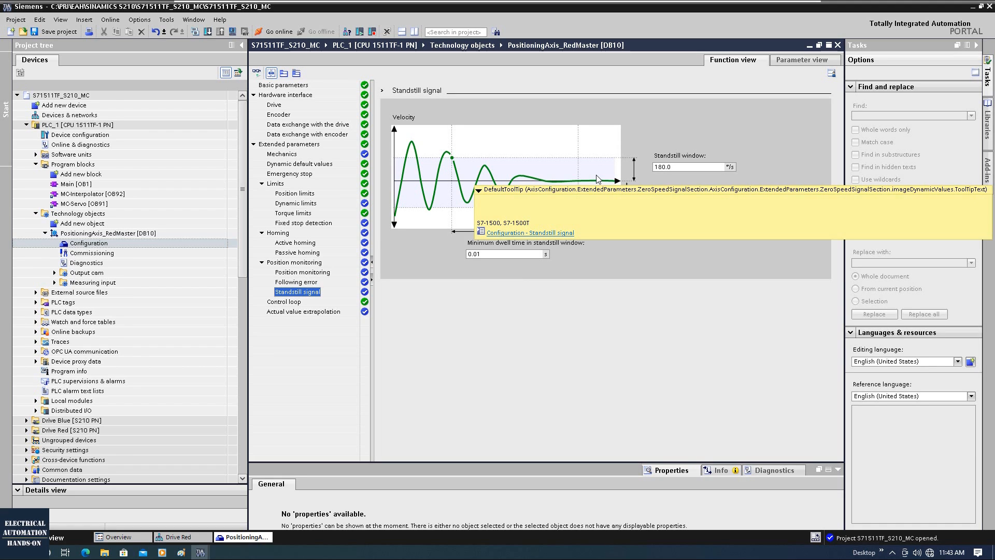
click(534, 391)
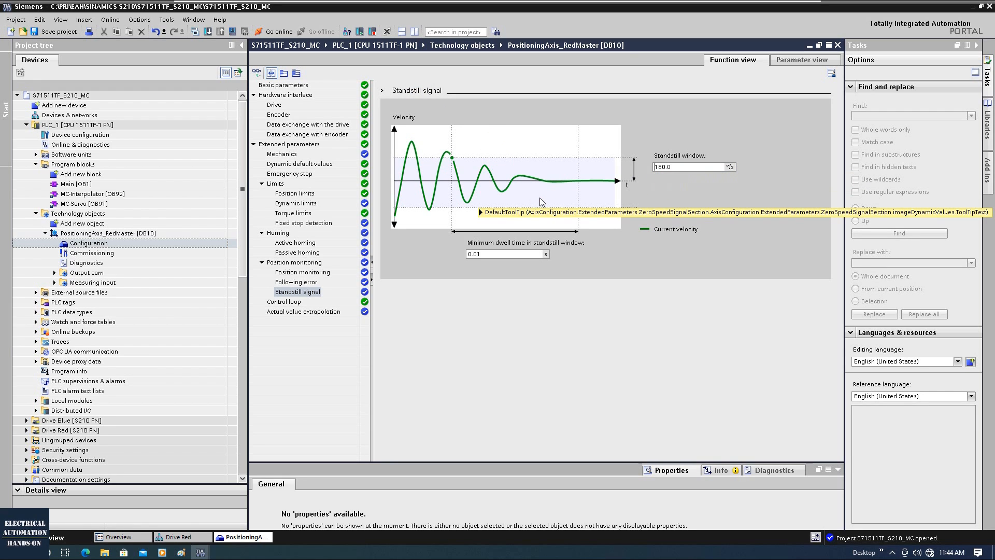
mouse_move(539, 198)
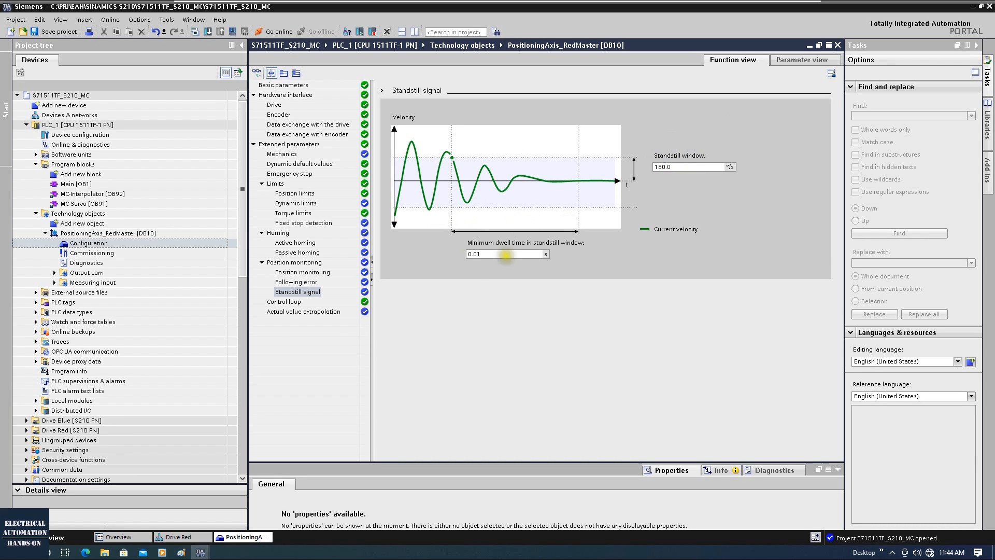
click(293, 263)
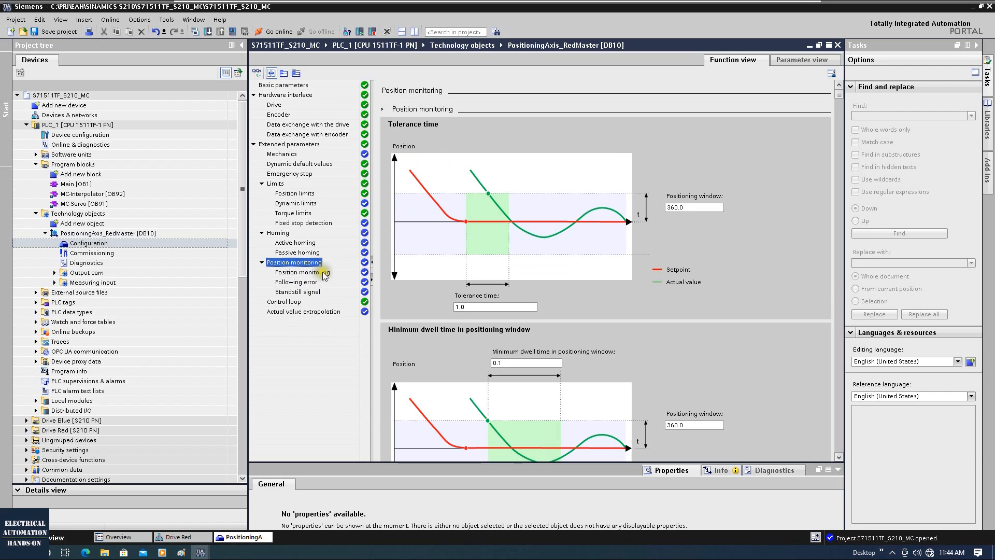
In the control loop, check the Kv gain and try position control in the PLC before restoring position control in the drive (DSC enabled).
click(285, 303)
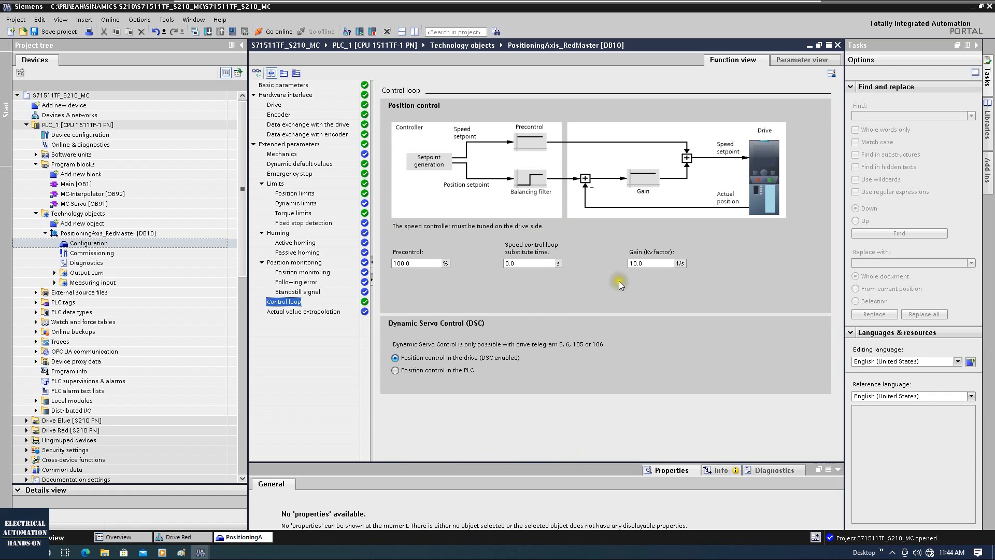
click(652, 263)
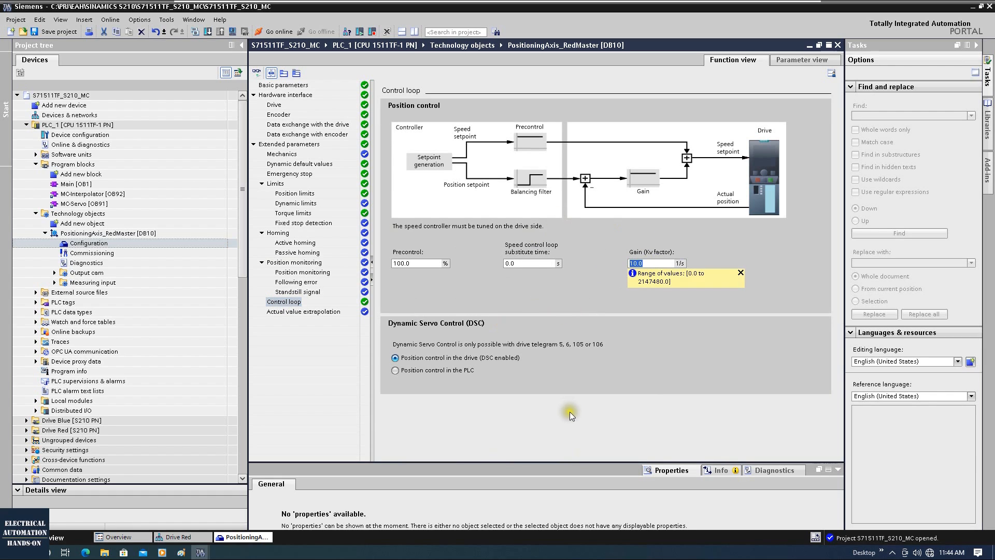
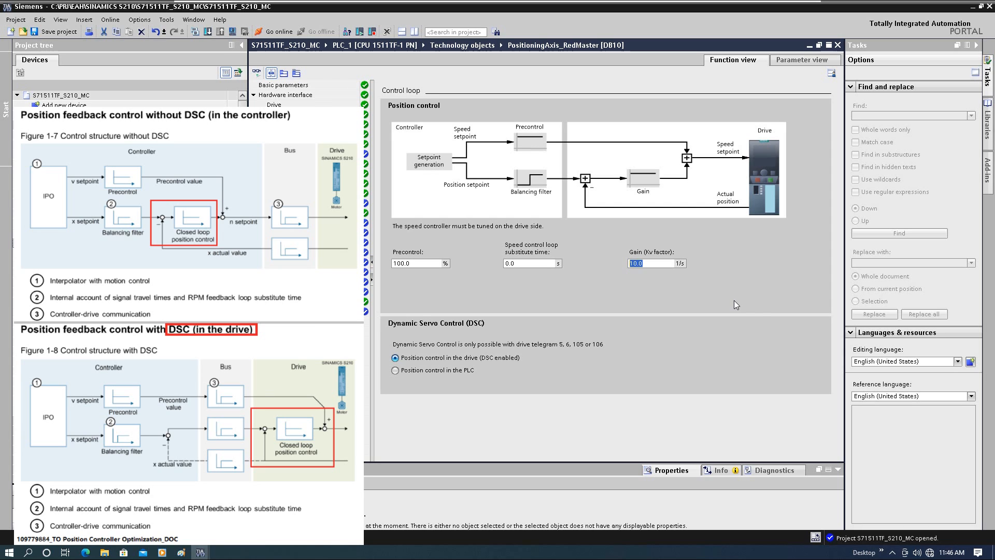
click(421, 371)
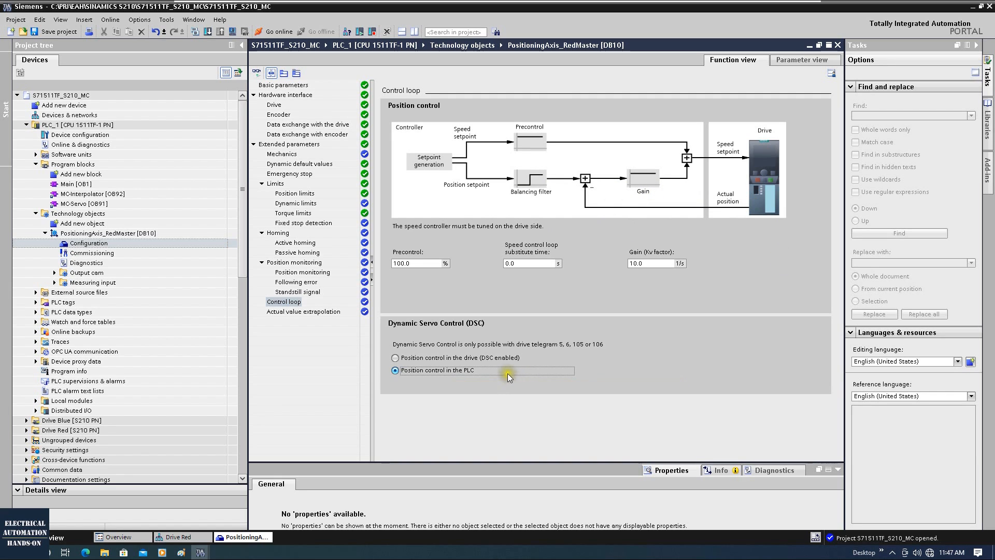
click(425, 359)
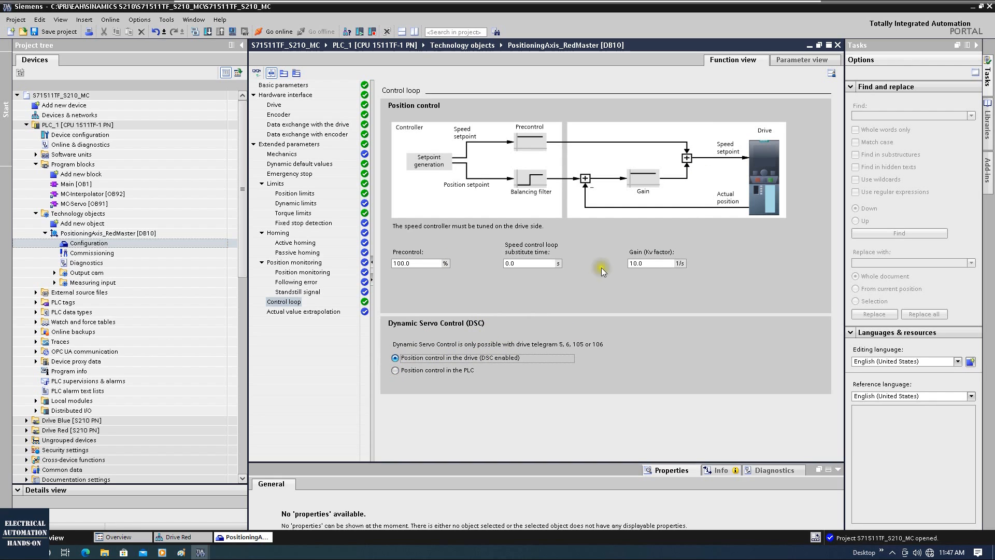
click(637, 262)
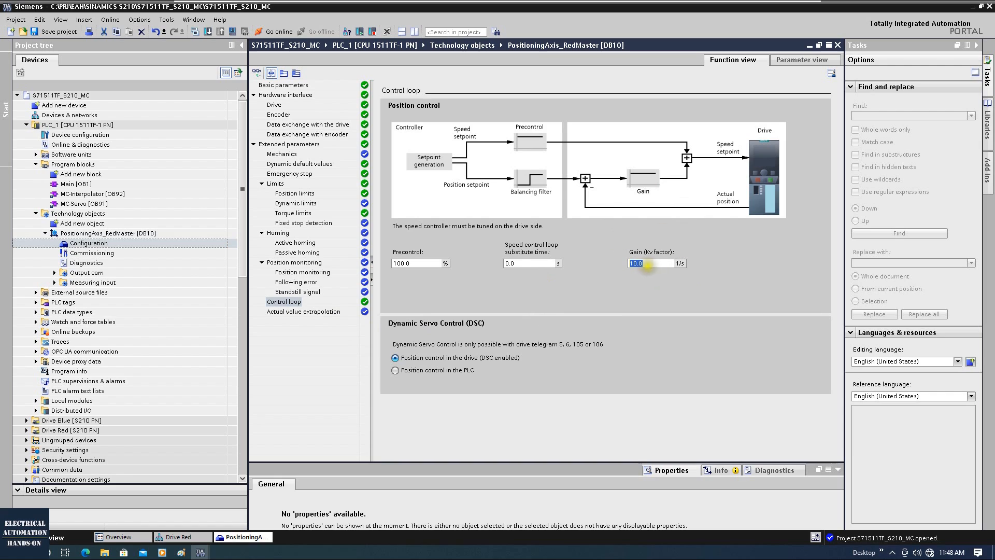
Open the actual value extrapolation settings to view the position and velocity filter parameters.
click(282, 318)
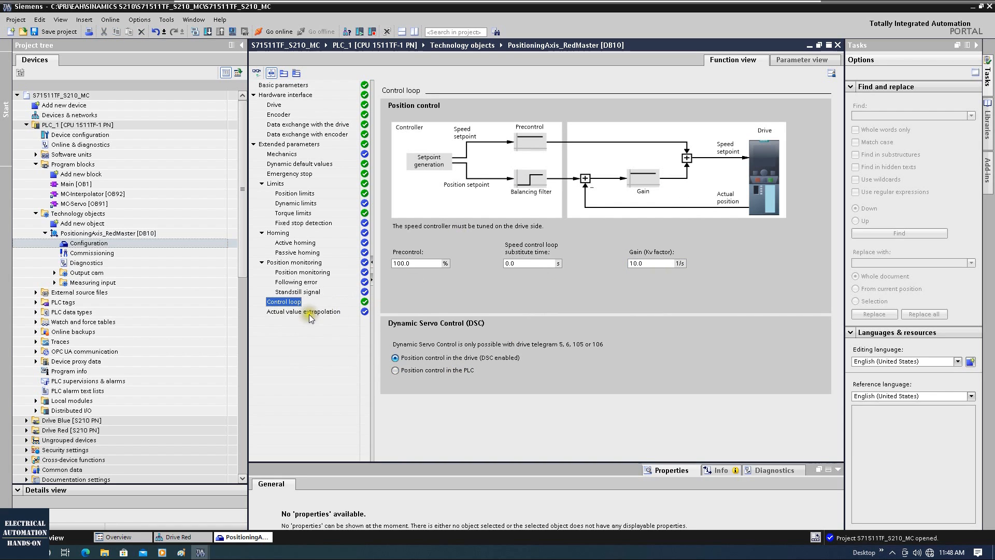
click(281, 313)
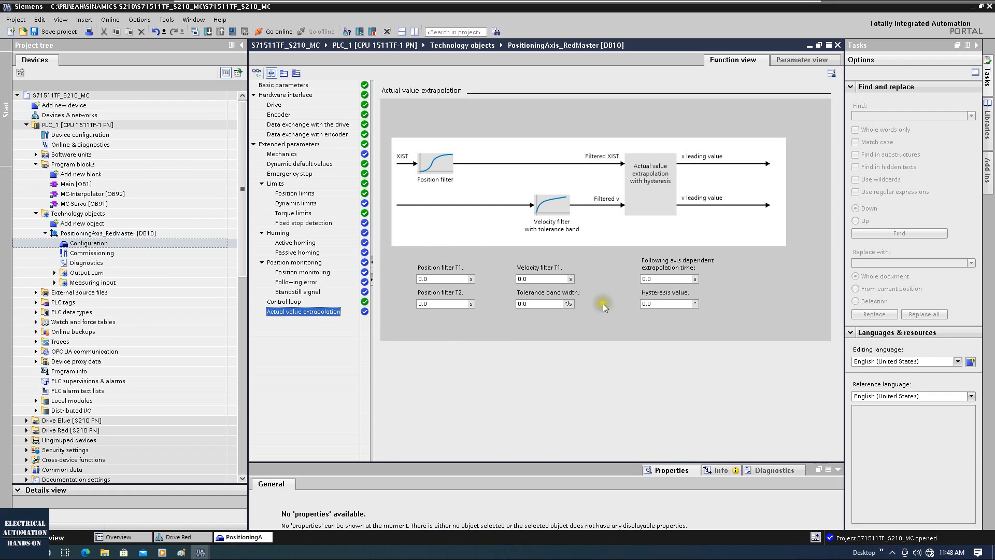
Review the filter and extrapolation times of the RedMaster axis, plus its position monitoring and following error settings.
click(431, 277)
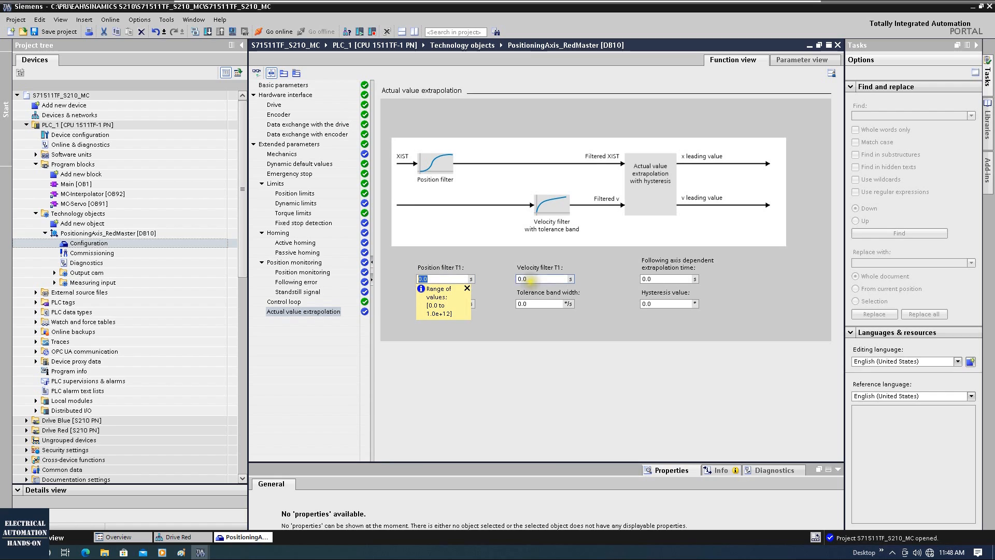
click(529, 278)
click(660, 278)
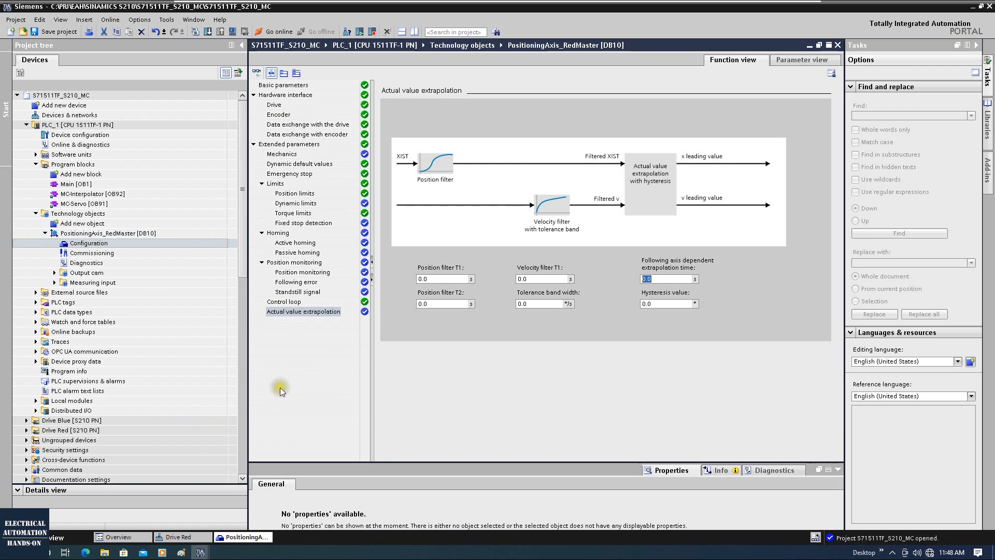
click(295, 263)
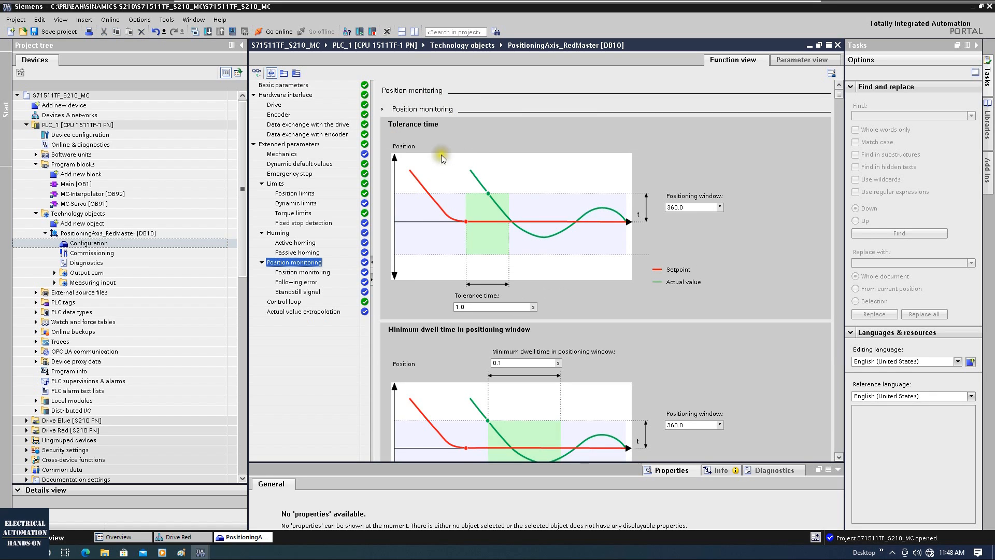
click(296, 282)
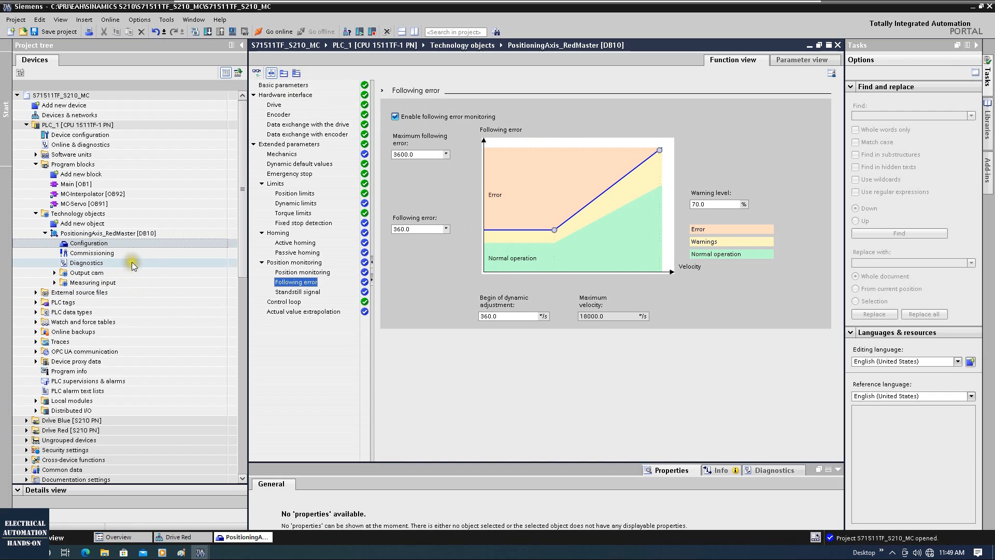
Add a TO_SynchronousAxis technology object named SynchronousAxis_BlueSyn with the manually assigned number 11.
double_click(83, 224)
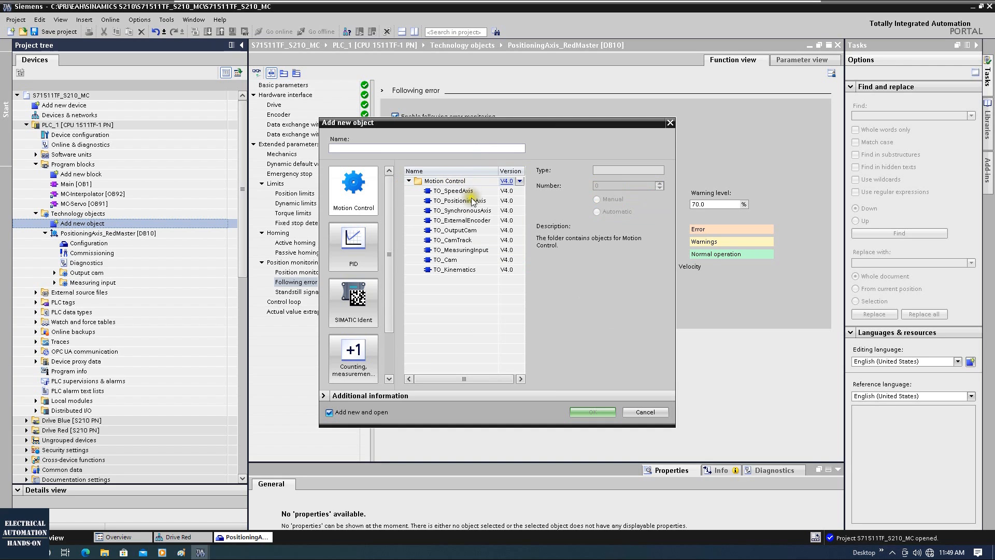
click(459, 211)
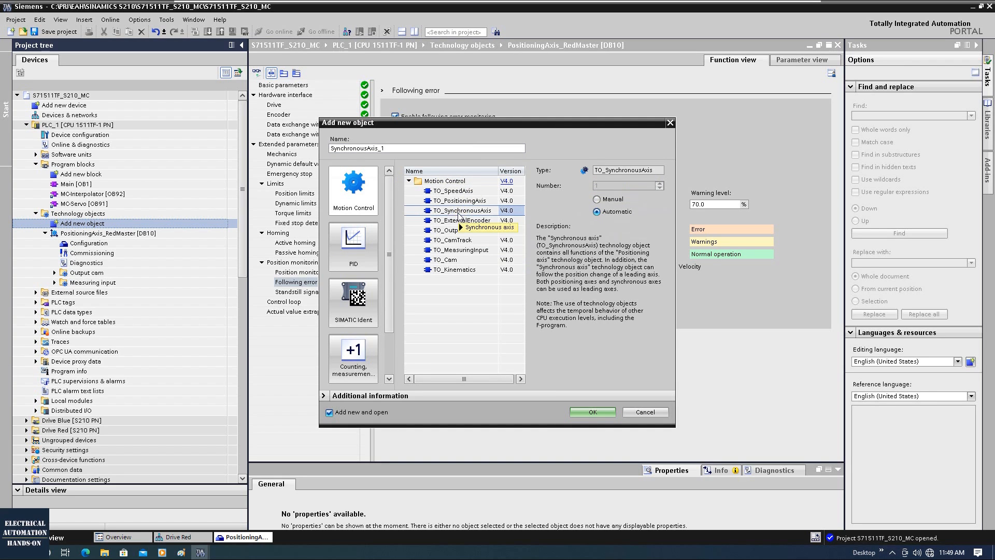
drag(421, 123, 426, 185)
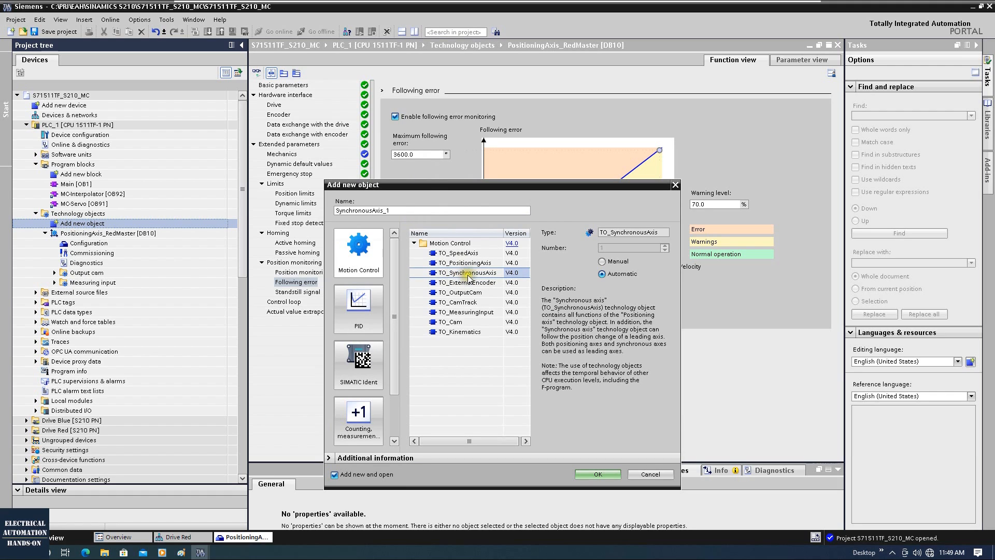
click(602, 261)
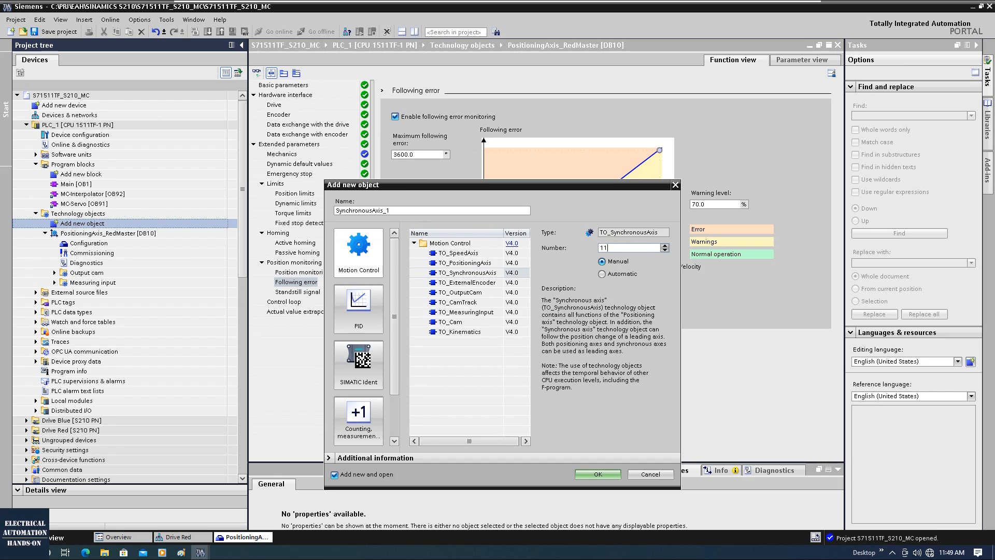
drag(385, 212, 395, 211)
text(BlueSyn)
click(487, 273)
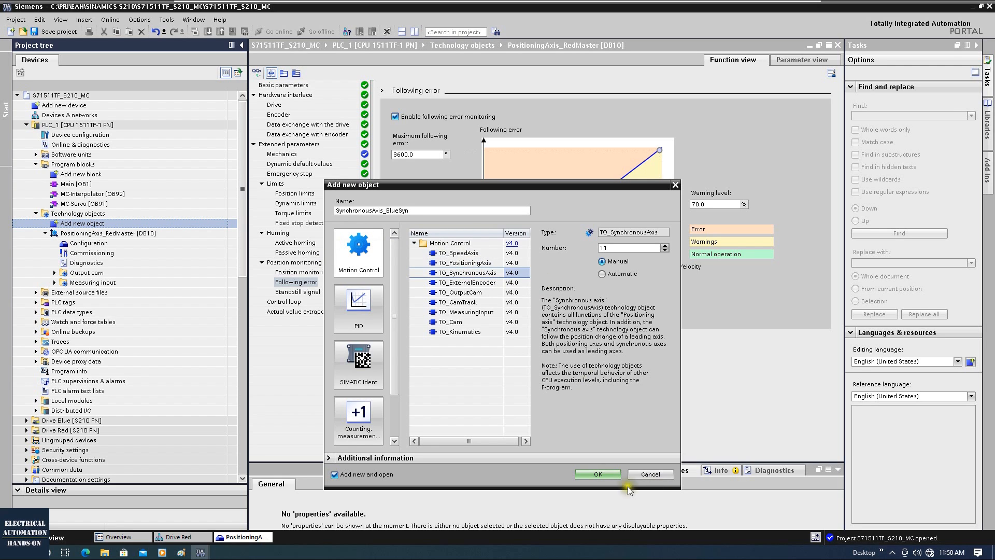
click(610, 473)
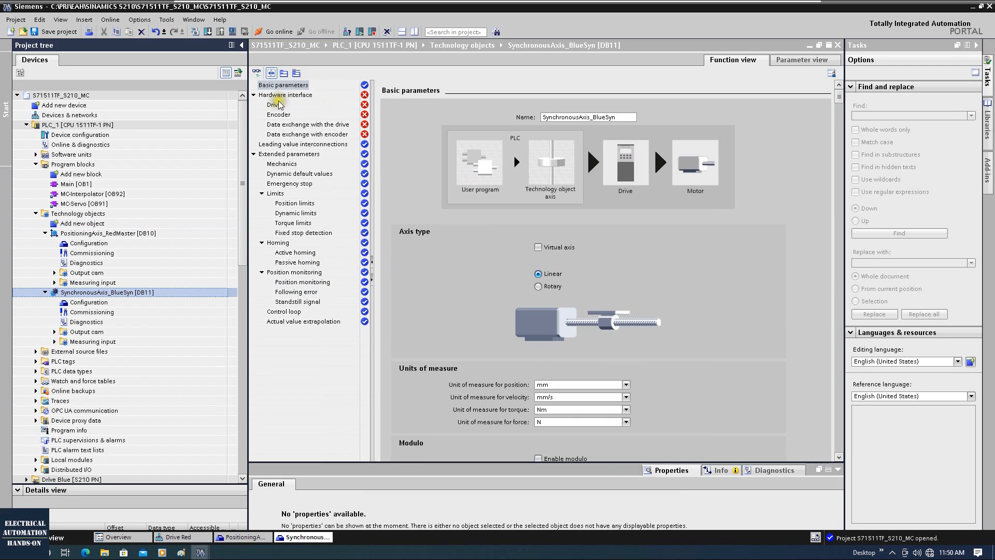
Assign the Drive control of Drive Blue on the PROFINET IO-System as the drive of SynchronousAxis_BlueSyn.
click(274, 105)
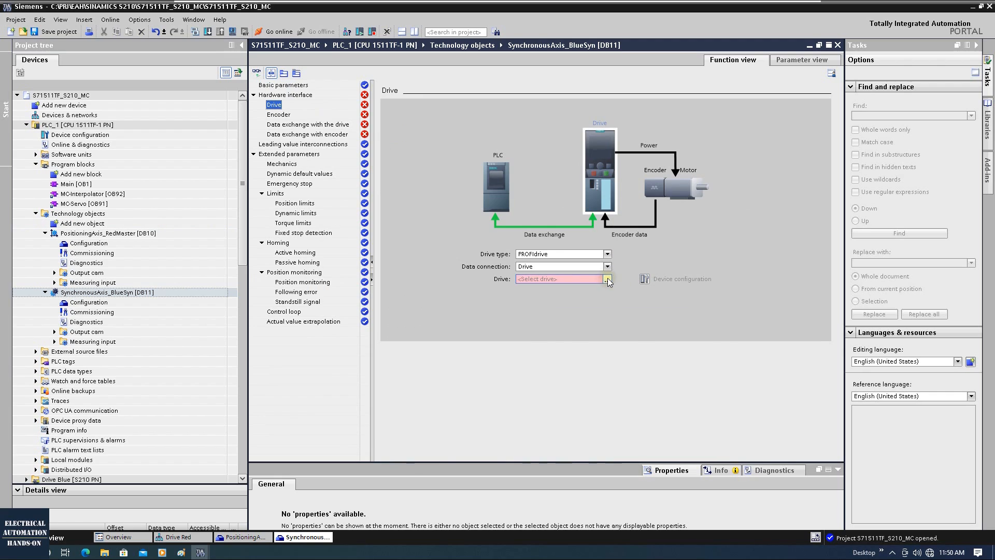
click(607, 279)
double_click(565, 309)
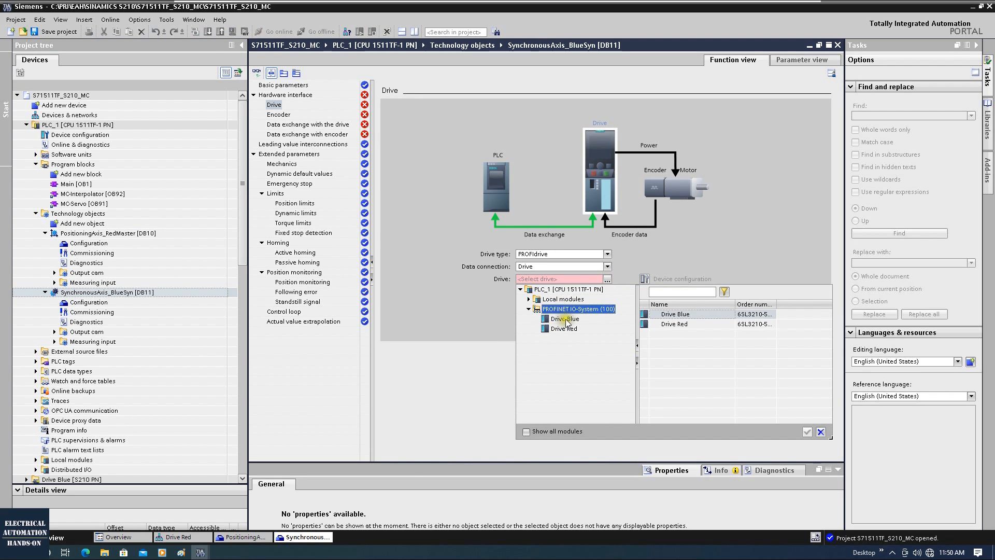
click(565, 319)
drag(775, 304, 828, 305)
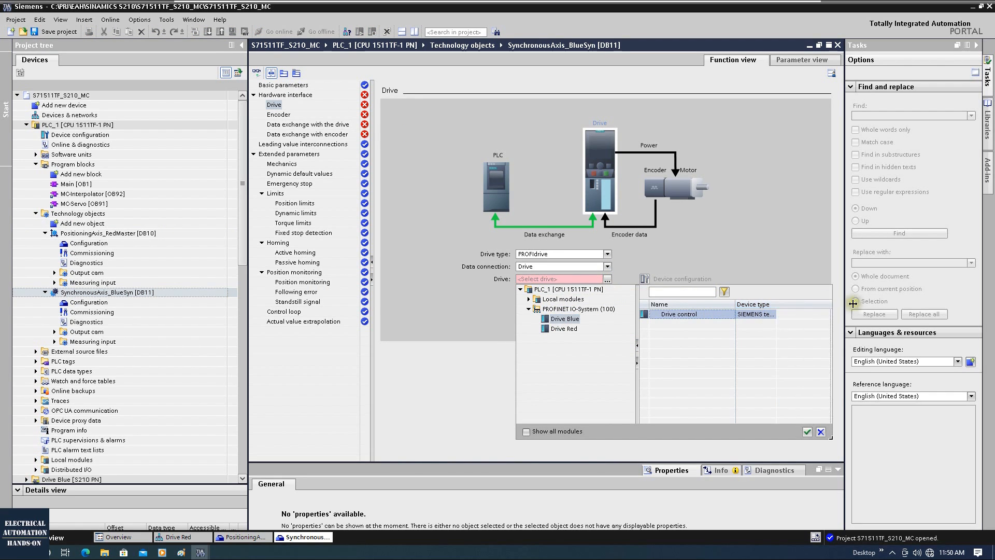
click(808, 315)
click(806, 431)
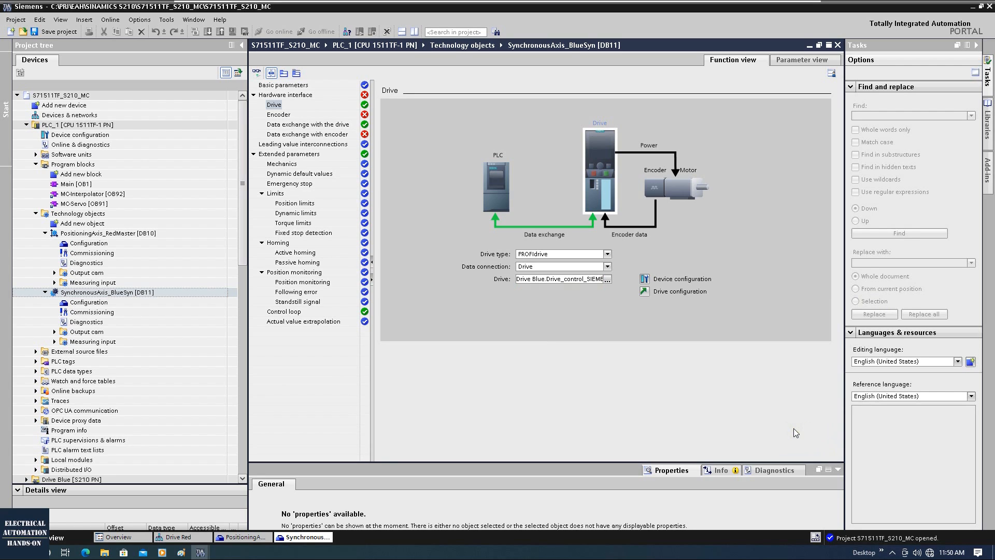
Check the synchronous axis's encoder assignment, data exchange with drive and encoder, and mechanics settings.
click(283, 116)
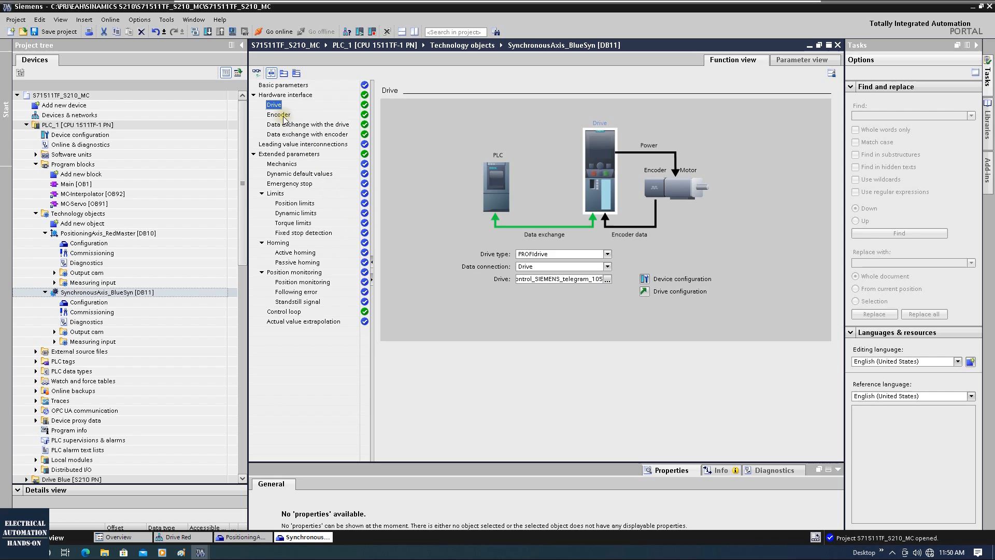
scroll(755, 263, down, 3)
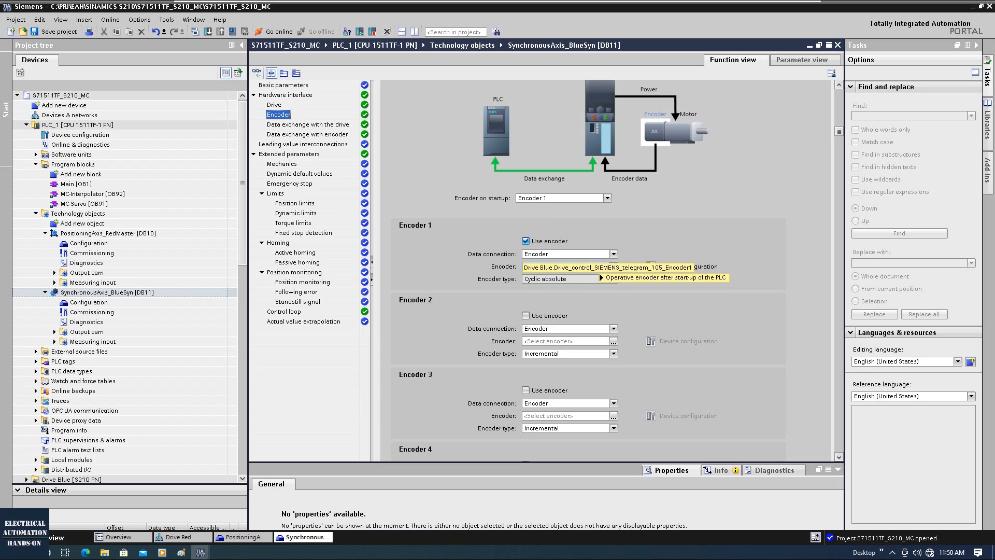
click(328, 125)
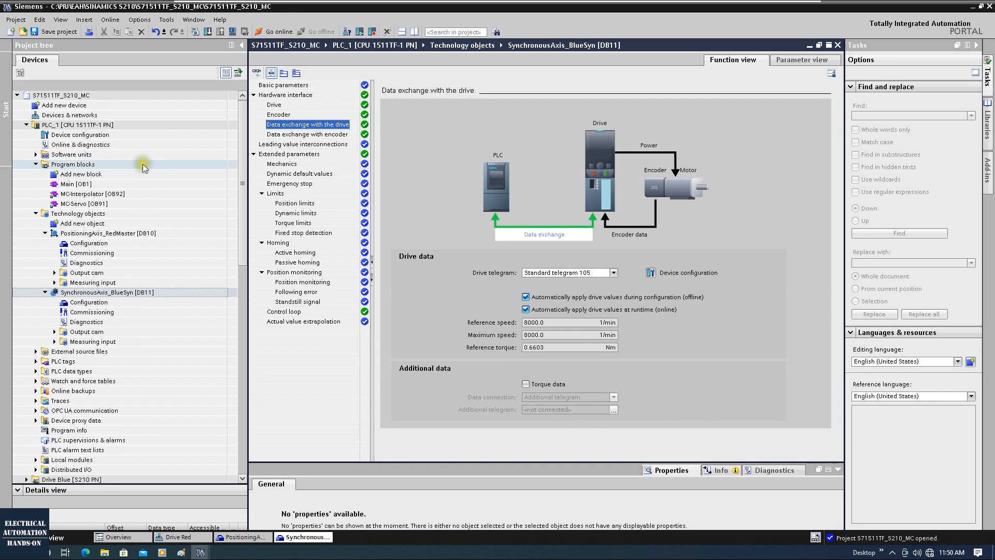
click(293, 136)
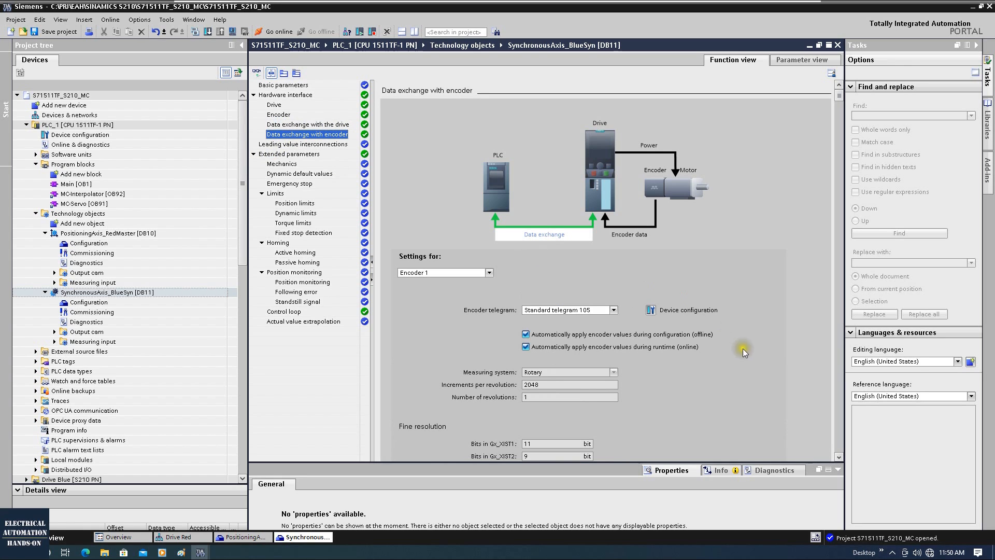
scroll(742, 347, down, 3)
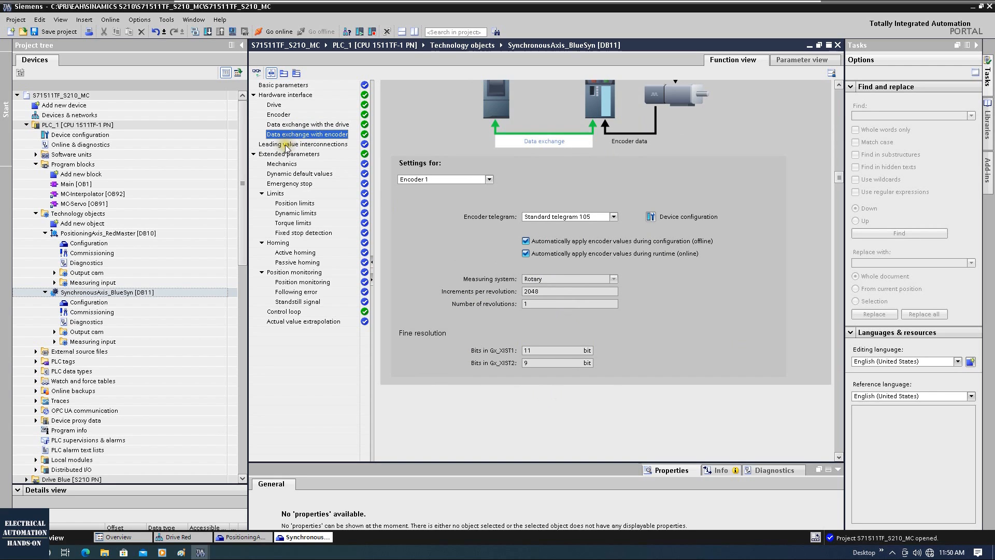
click(282, 164)
scroll(752, 266, down, 3)
scroll(751, 268, up, 2)
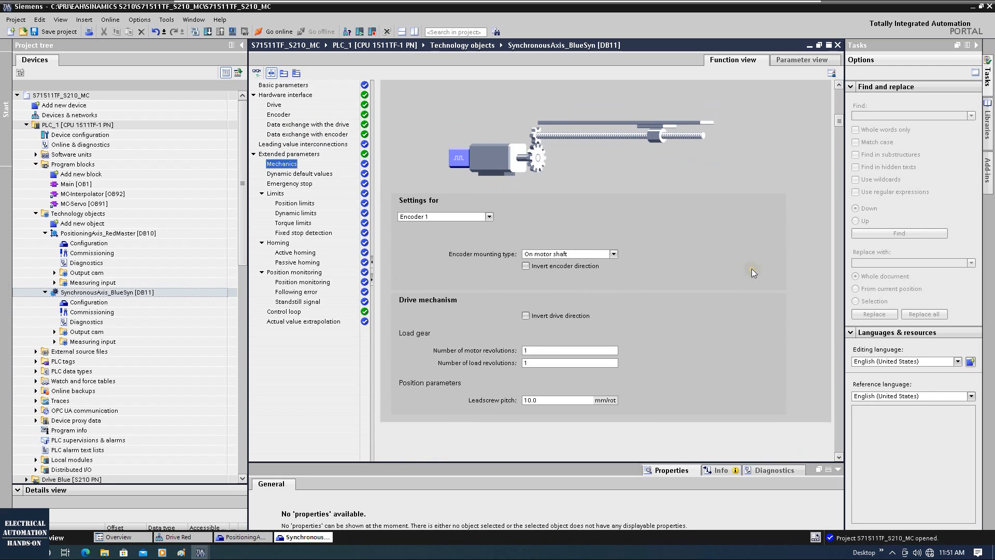
Change the axis type of SynchronousAxis_BlueSyn to rotary, accepting the reset to defaults, and check its units and load gear.
click(280, 86)
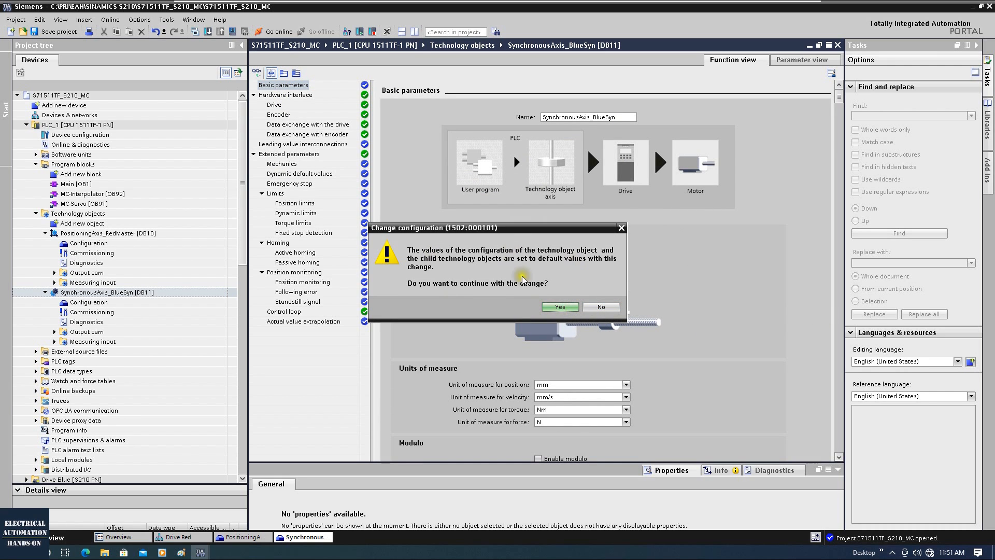
click(560, 307)
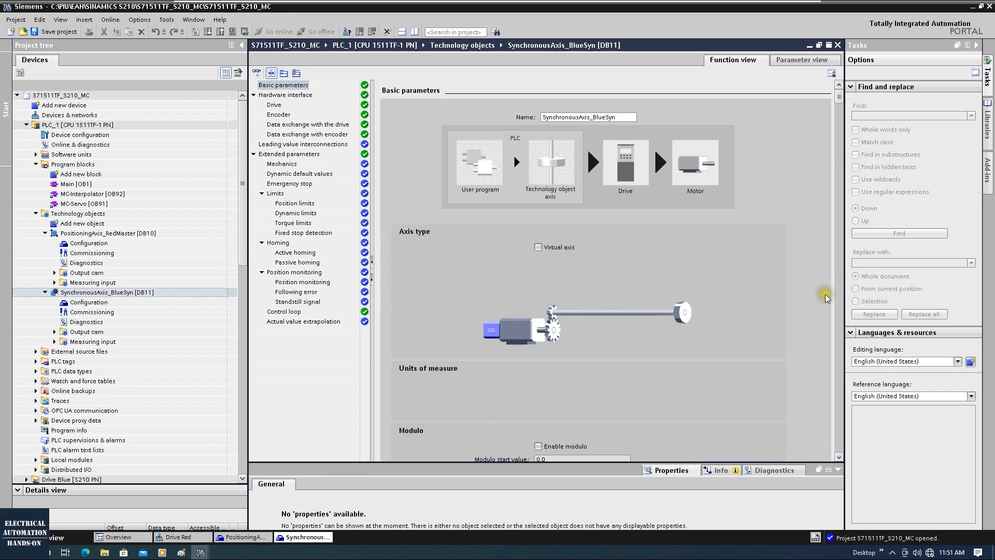
scroll(824, 295, down, 3)
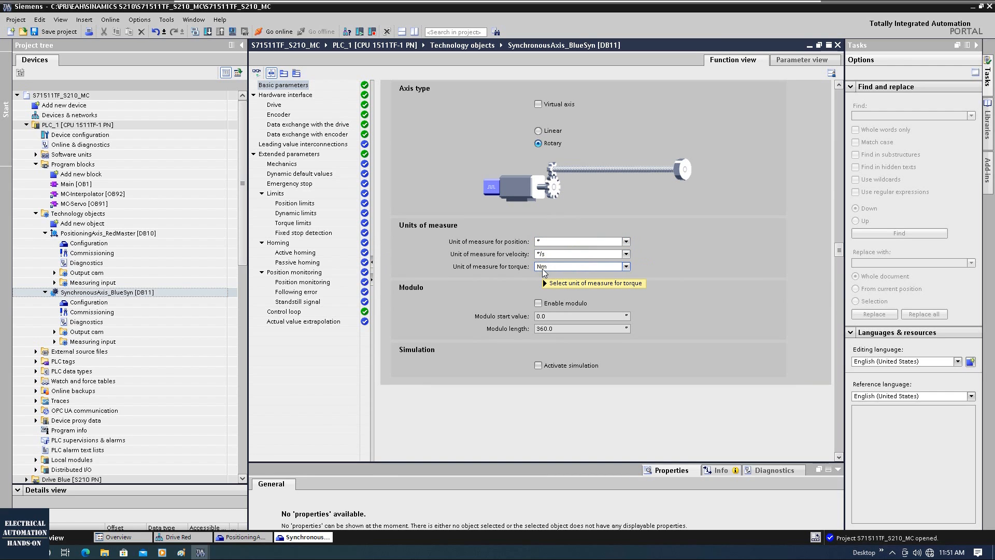
click(281, 164)
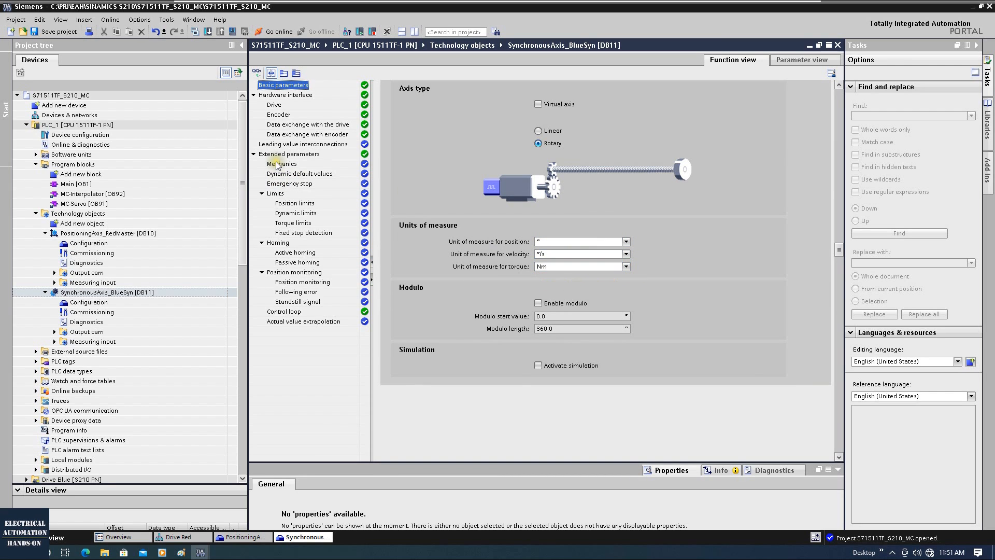
scroll(582, 262, down, 2)
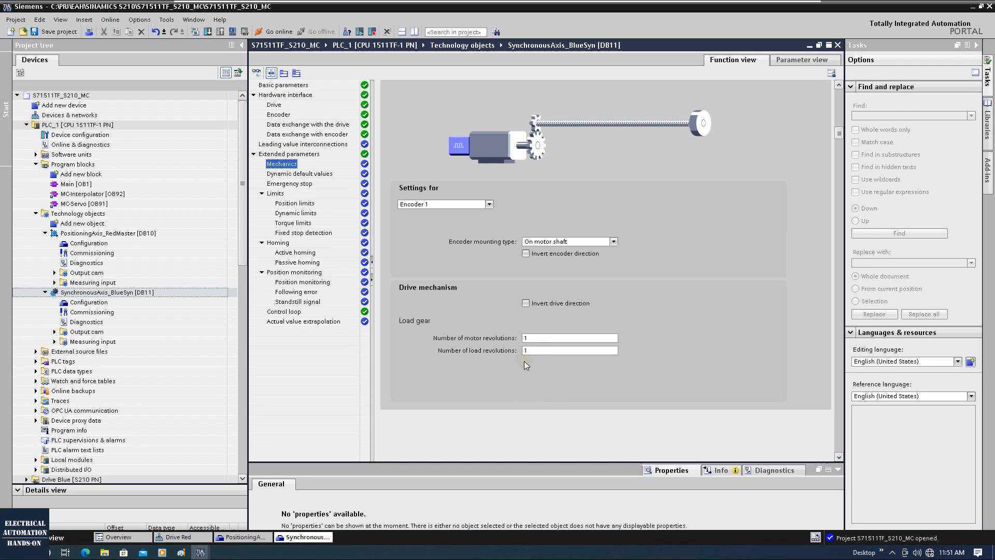
Review the synchronous axis's dynamic default values, emergency stop ramp, position limits and dynamic limits.
click(283, 175)
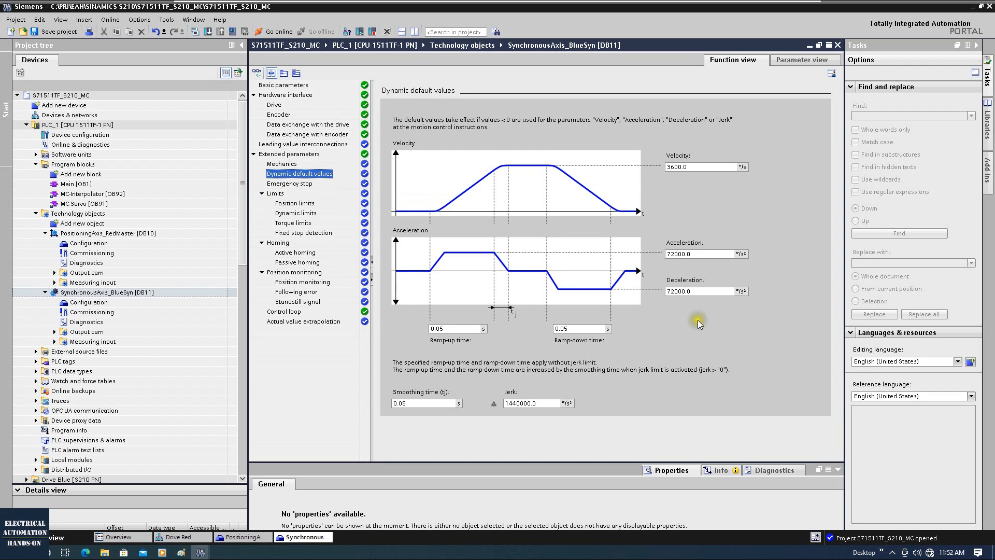
click(299, 185)
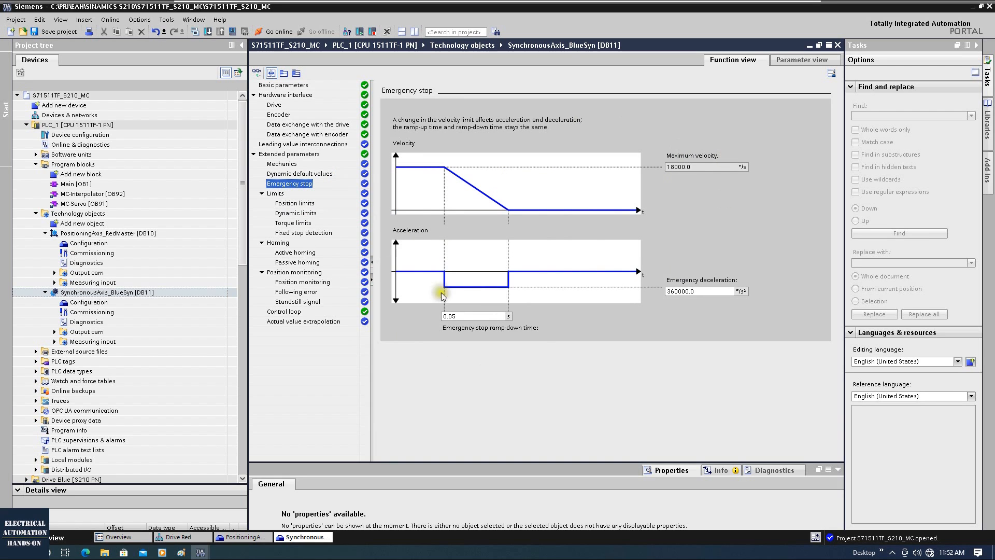
click(275, 193)
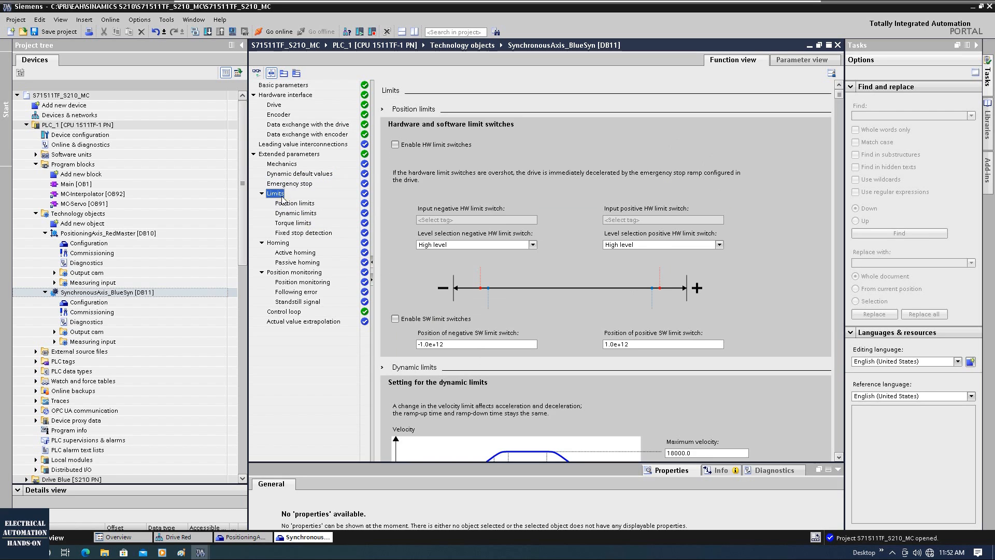
scroll(451, 418, down, 1)
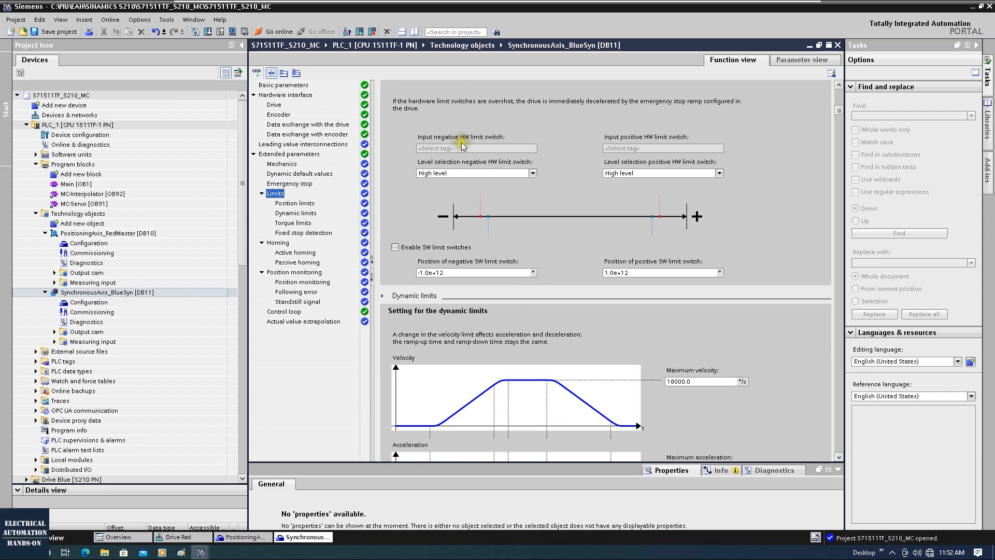
click(291, 203)
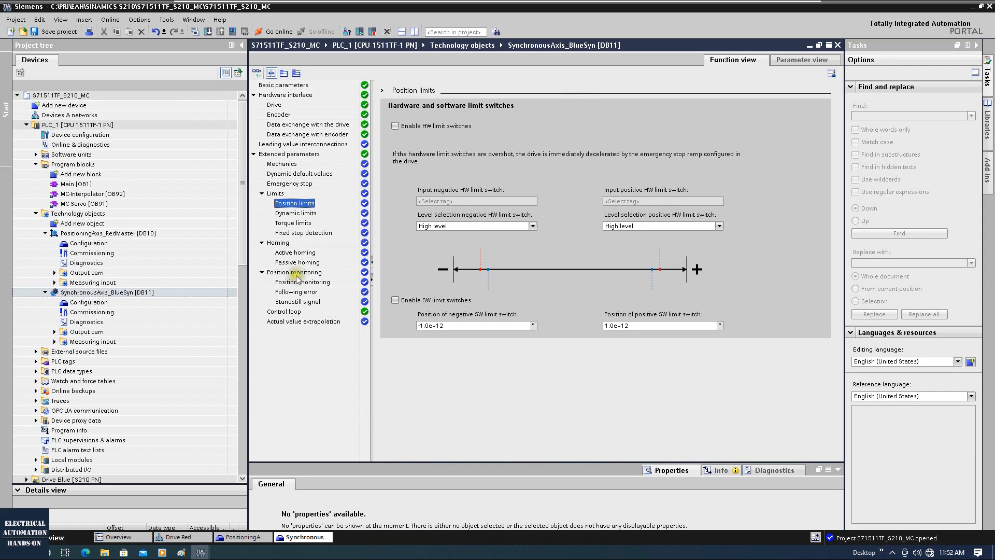
click(295, 213)
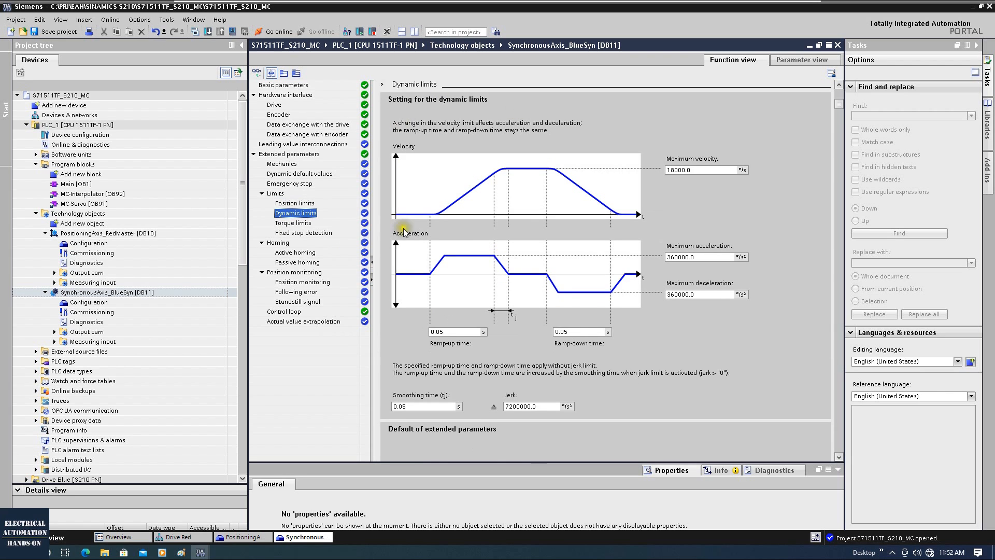
scroll(403, 228, down, 2)
Make the torque limit of the synchronous axis effective on the motor side.
click(293, 223)
click(545, 151)
click(521, 161)
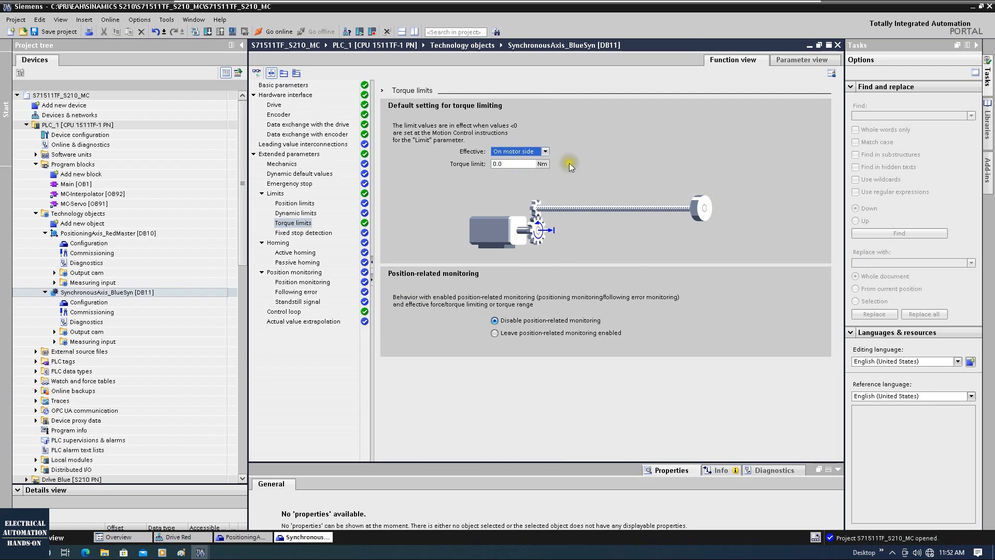
Review the fixed stop detection tolerances and the active and passive homing settings of the synchronous axis.
click(293, 233)
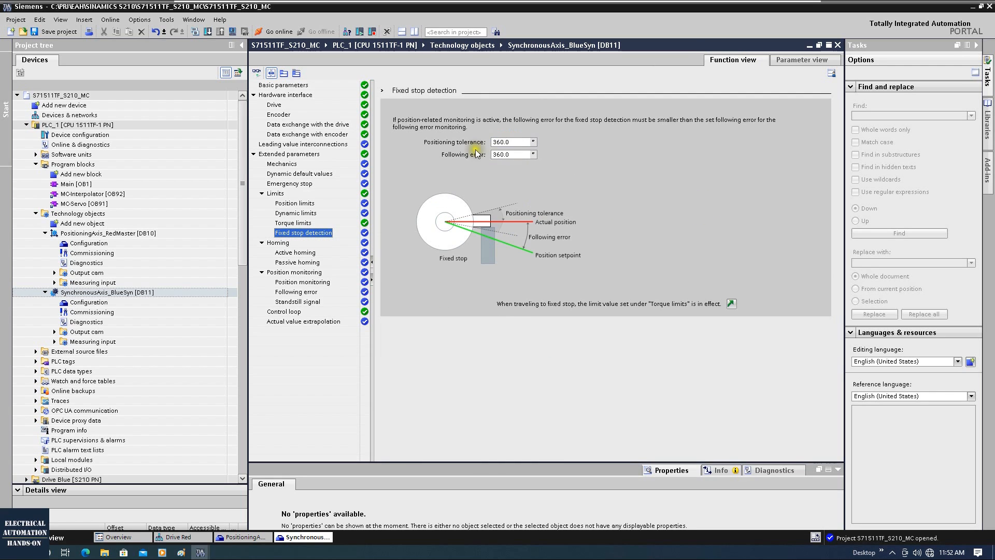
click(289, 253)
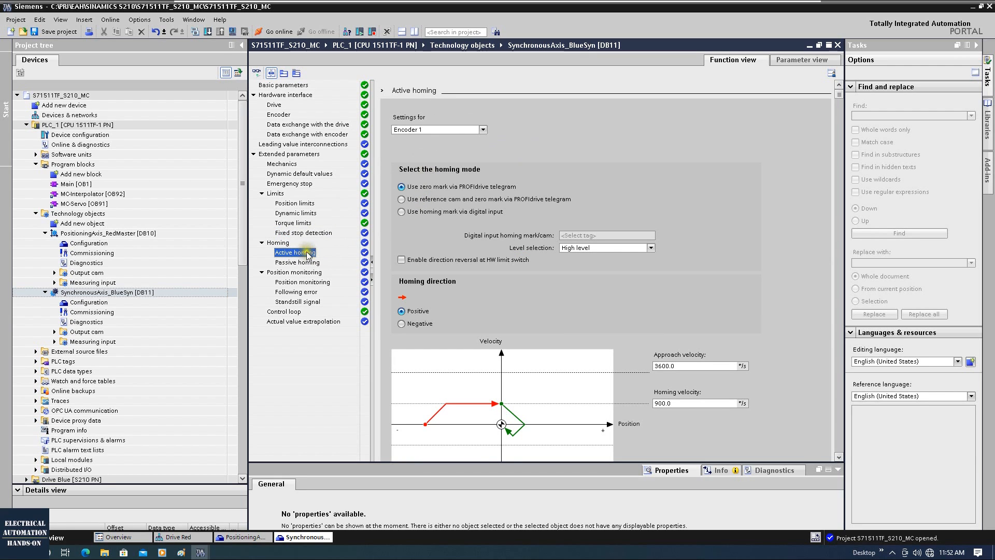
click(296, 262)
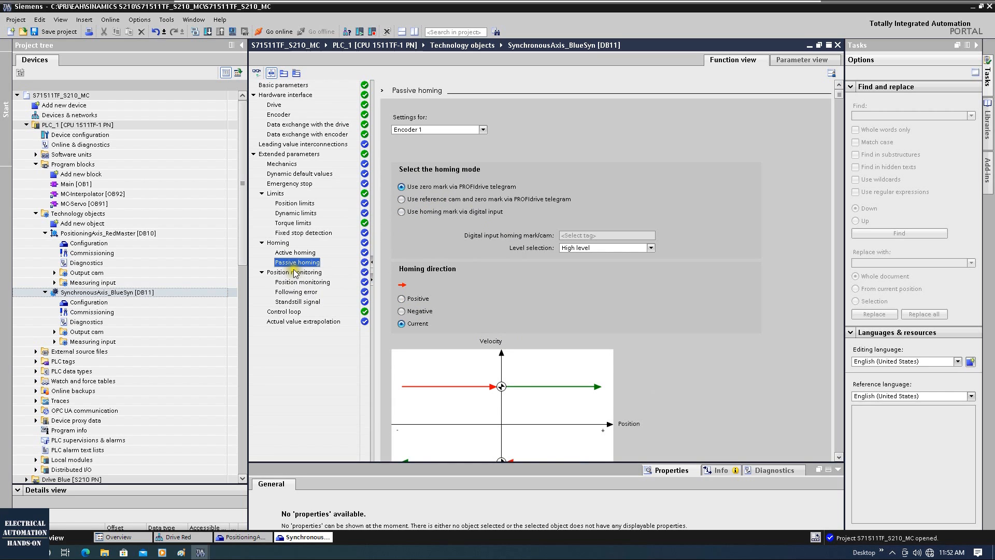
Disable following error monitoring in the position monitoring settings of SynchronousAxis_BlueSyn.
click(293, 272)
scroll(568, 275, down, 10)
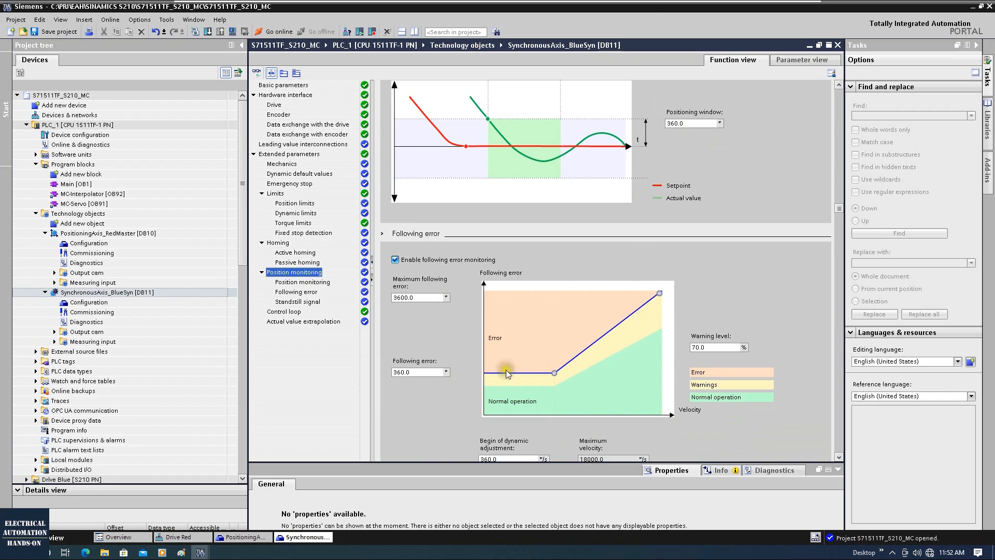
scroll(495, 241, down, 3)
click(395, 198)
Set the minimum dwell time in the standstill window of the synchronous axis to 0.05 s.
click(300, 303)
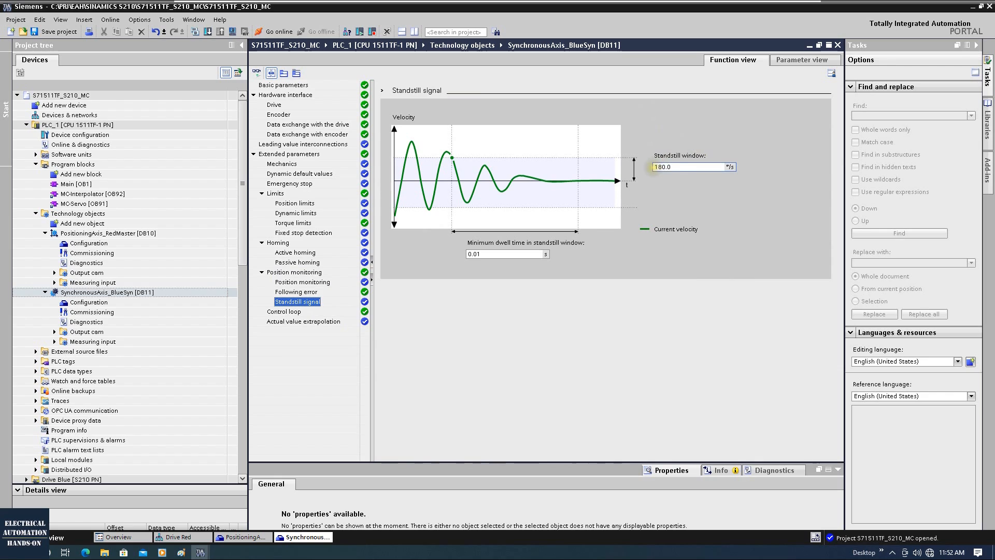
click(472, 254)
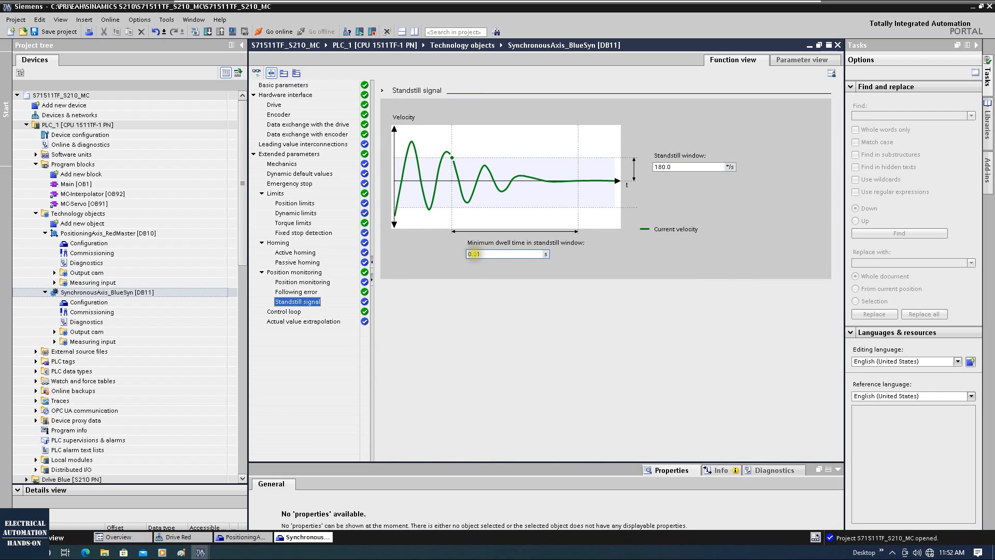
double_click(473, 254)
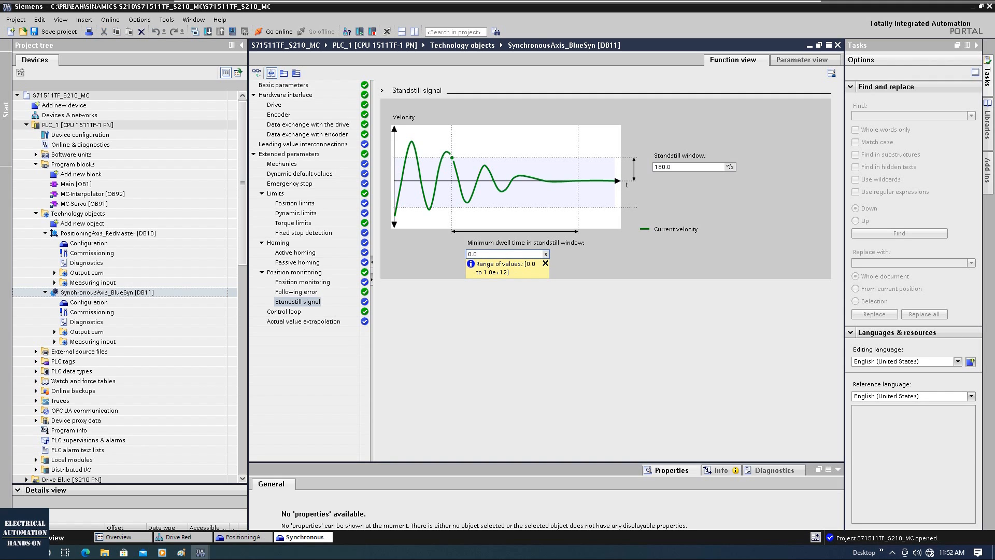
key(Return)
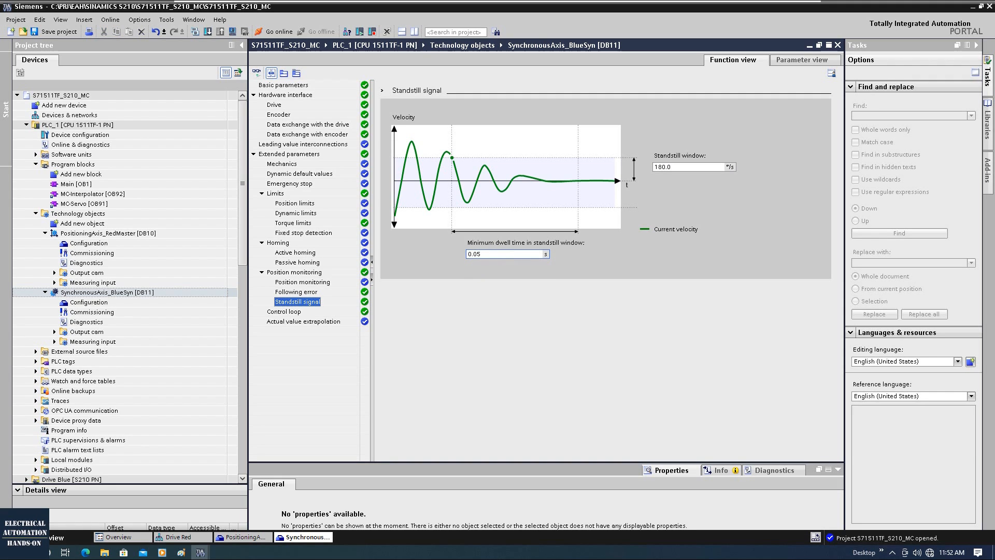
Review the control loop and actual value extrapolation settings of the synchronous axis.
click(284, 312)
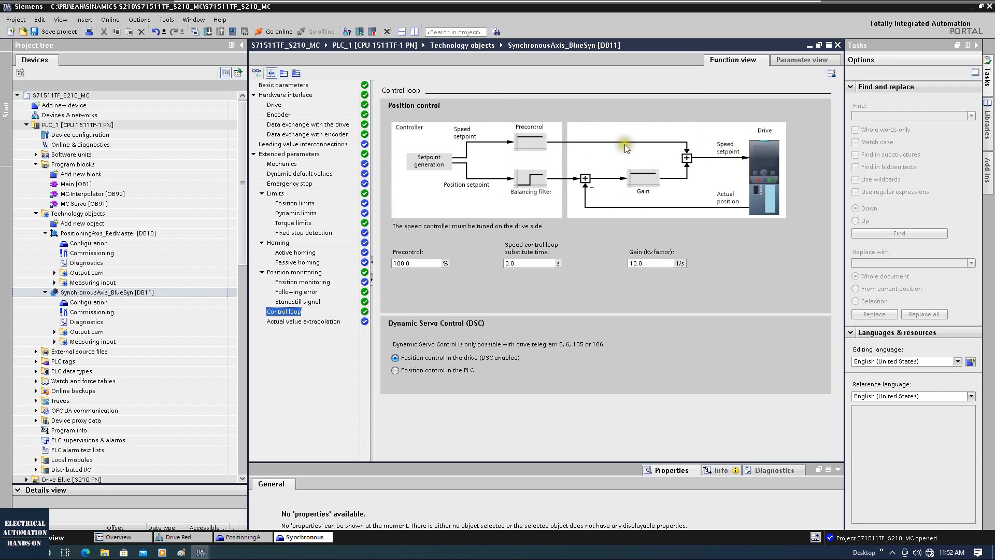
click(297, 322)
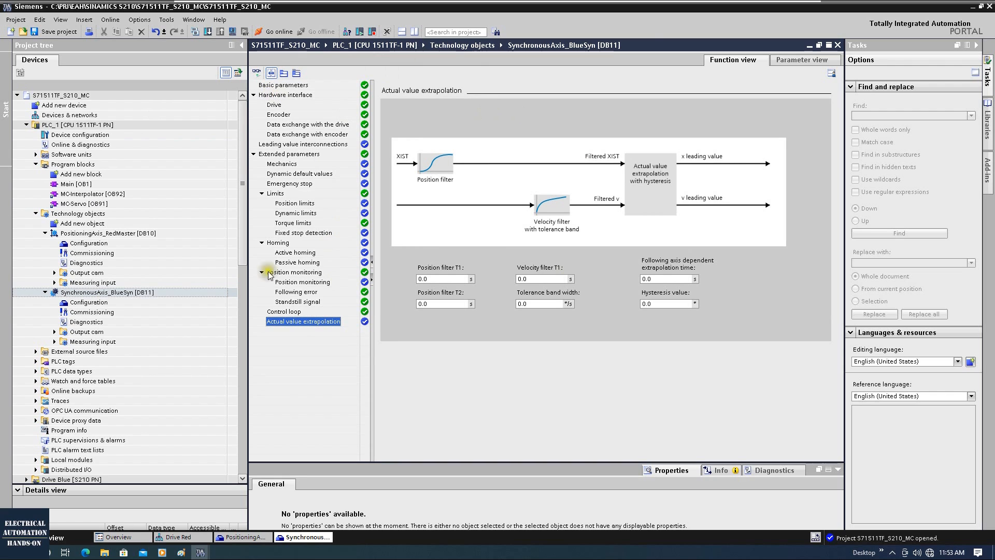
Select PLC_1 in the project and save the project.
click(78, 213)
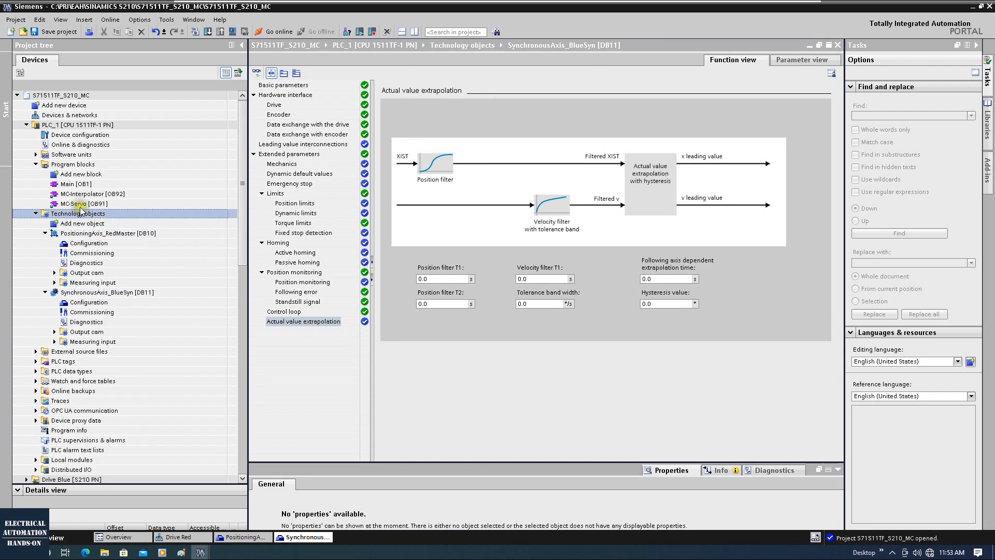
click(77, 124)
click(79, 33)
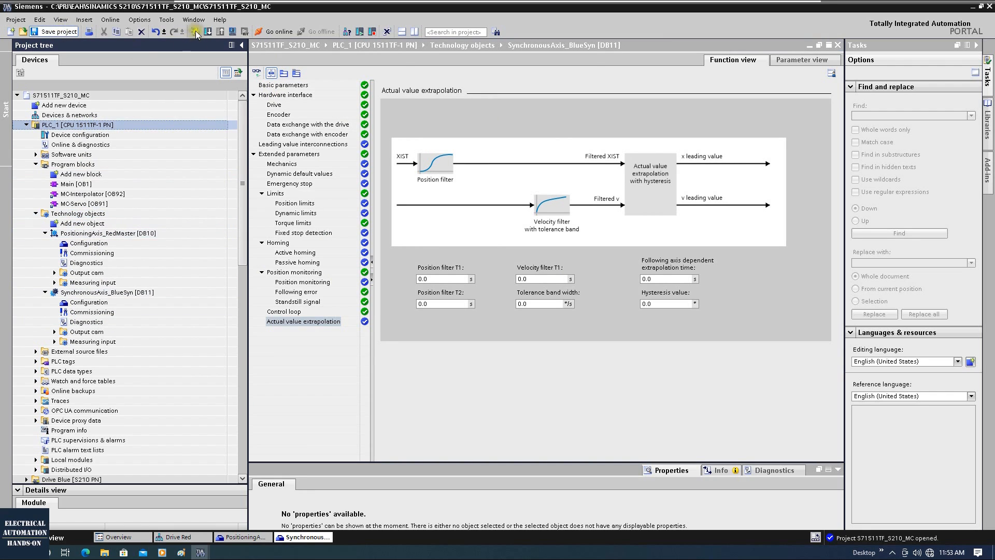